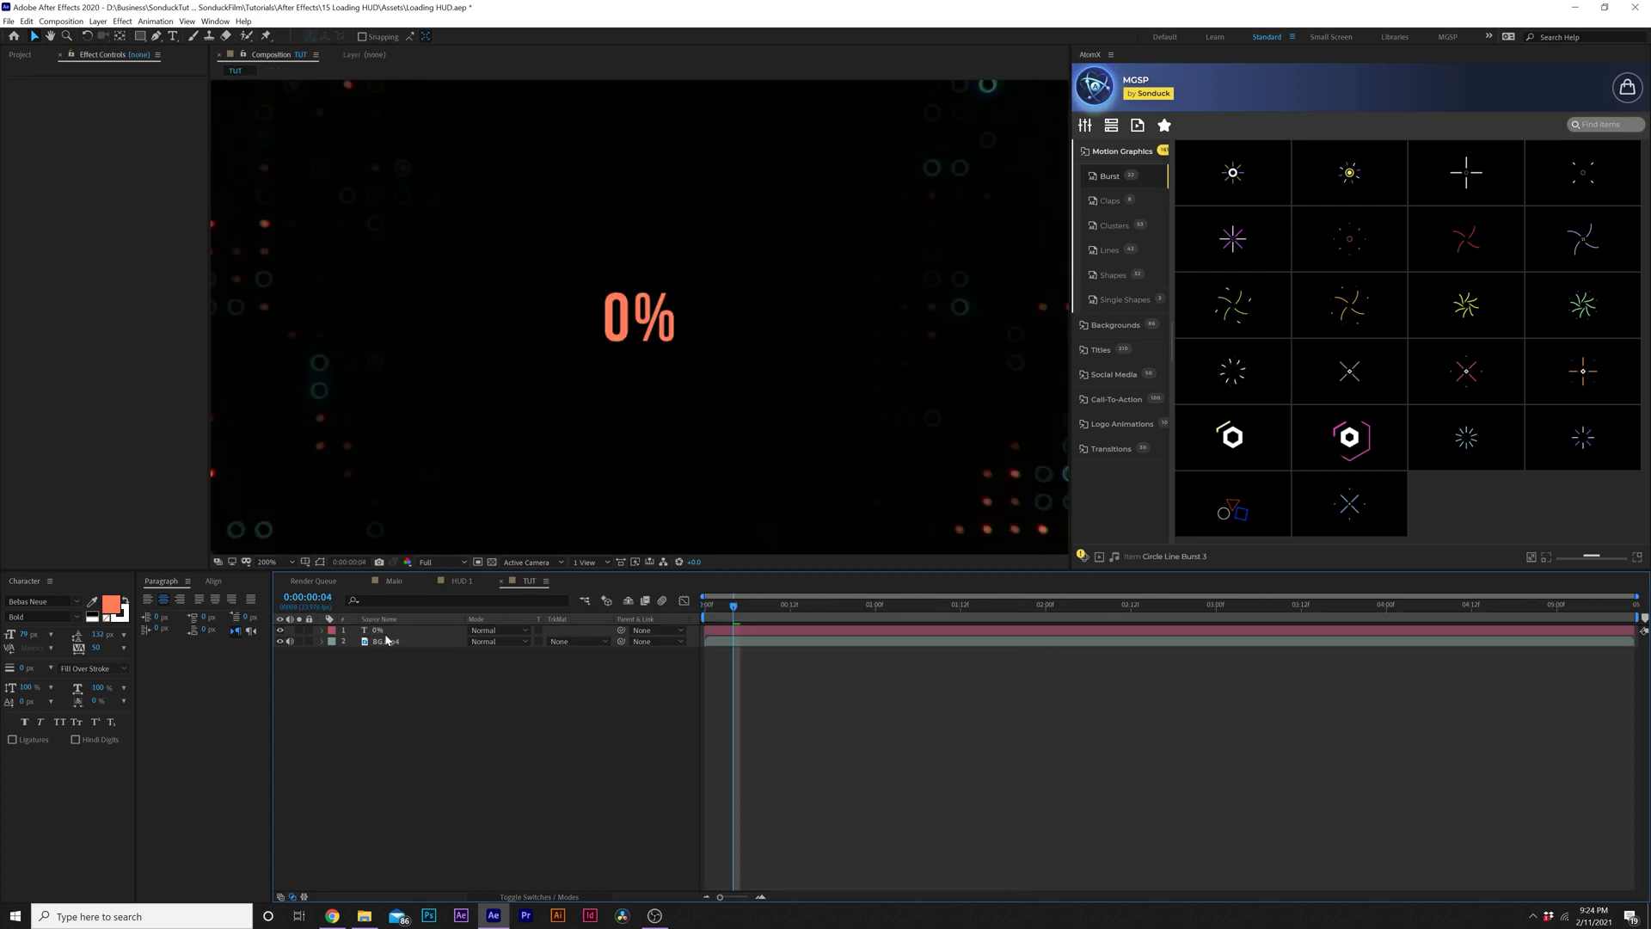
- Select the 0% text layer in the TUT composition
left_click(375, 631)
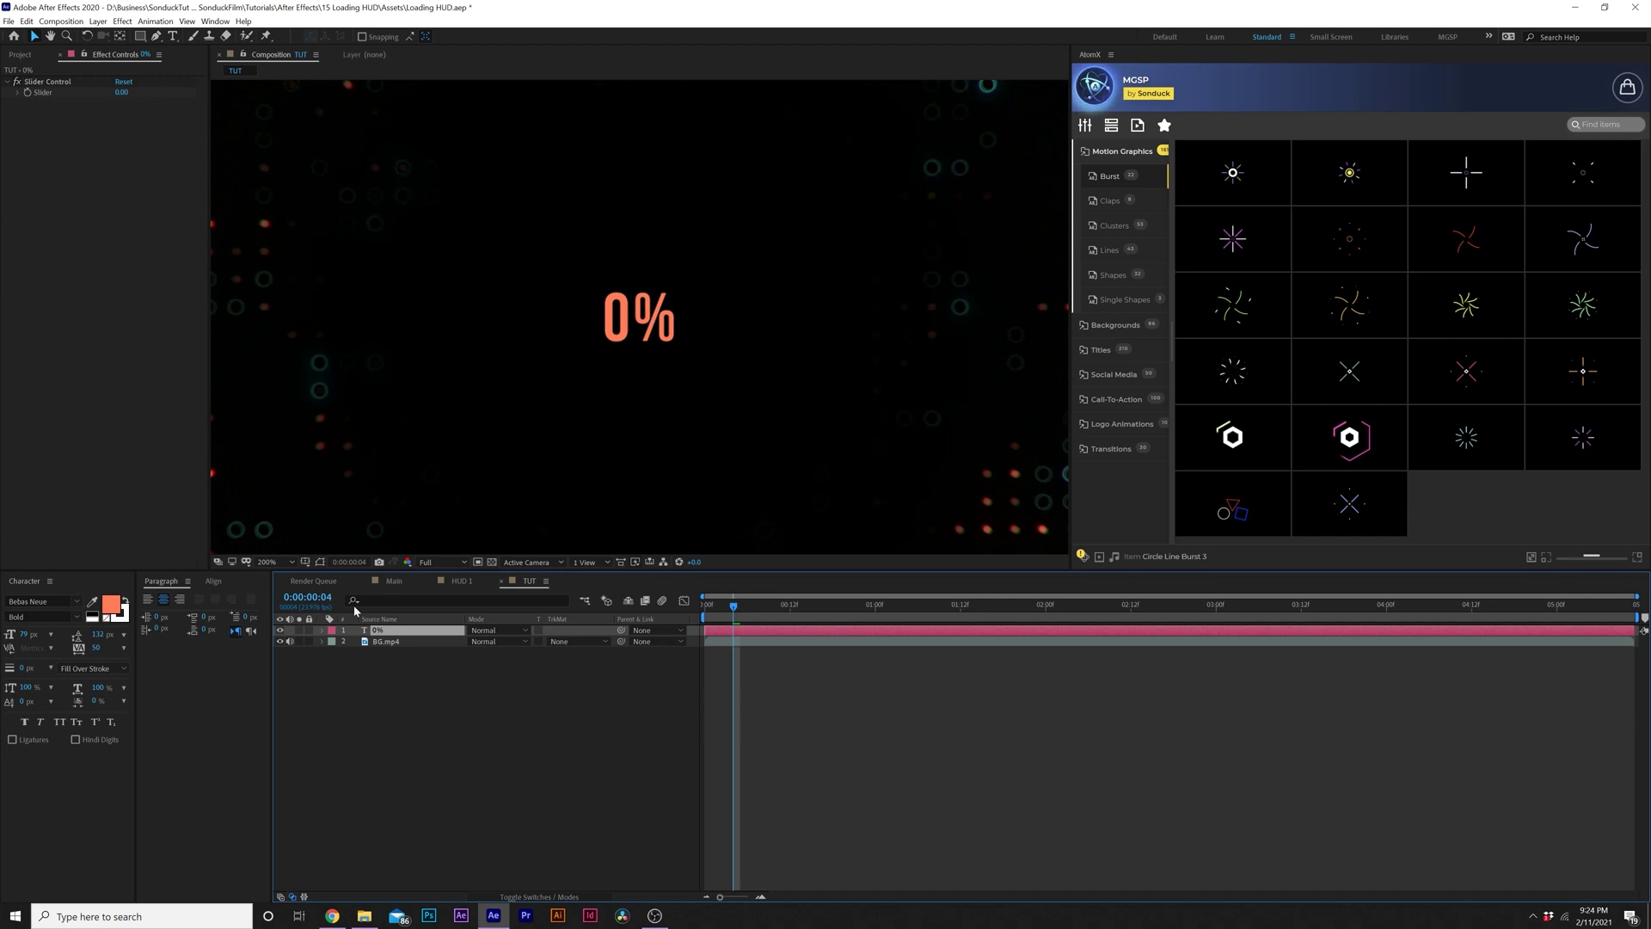
- Add a Slider Control effect to the 0% text layer
left_click(322, 632)
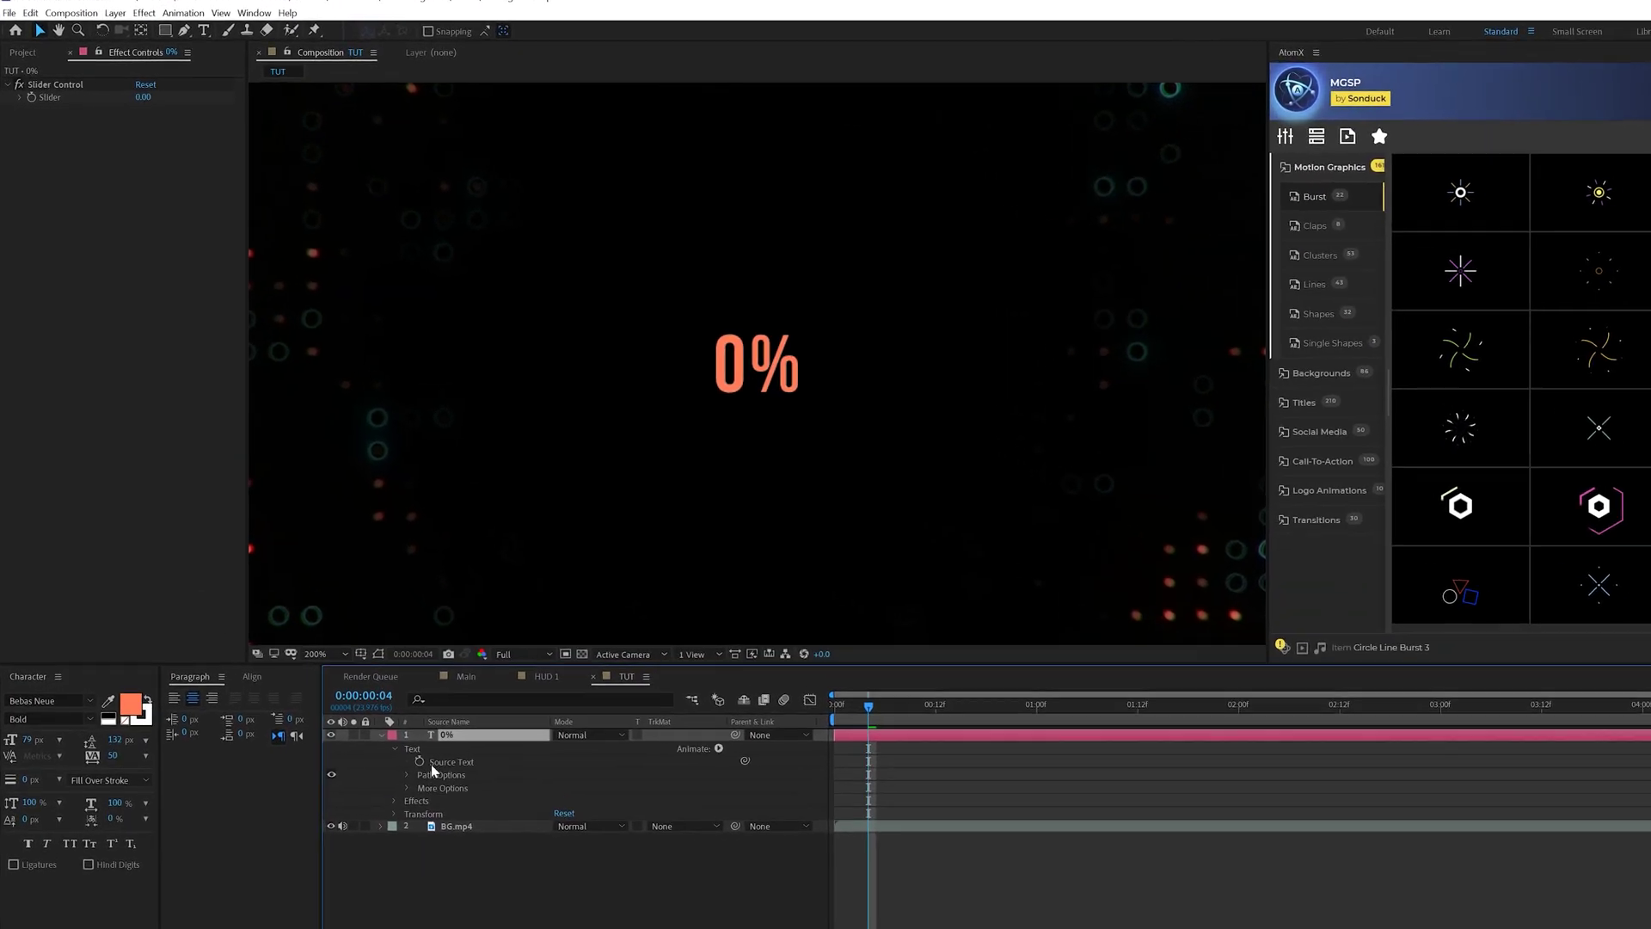
left_click(154, 8)
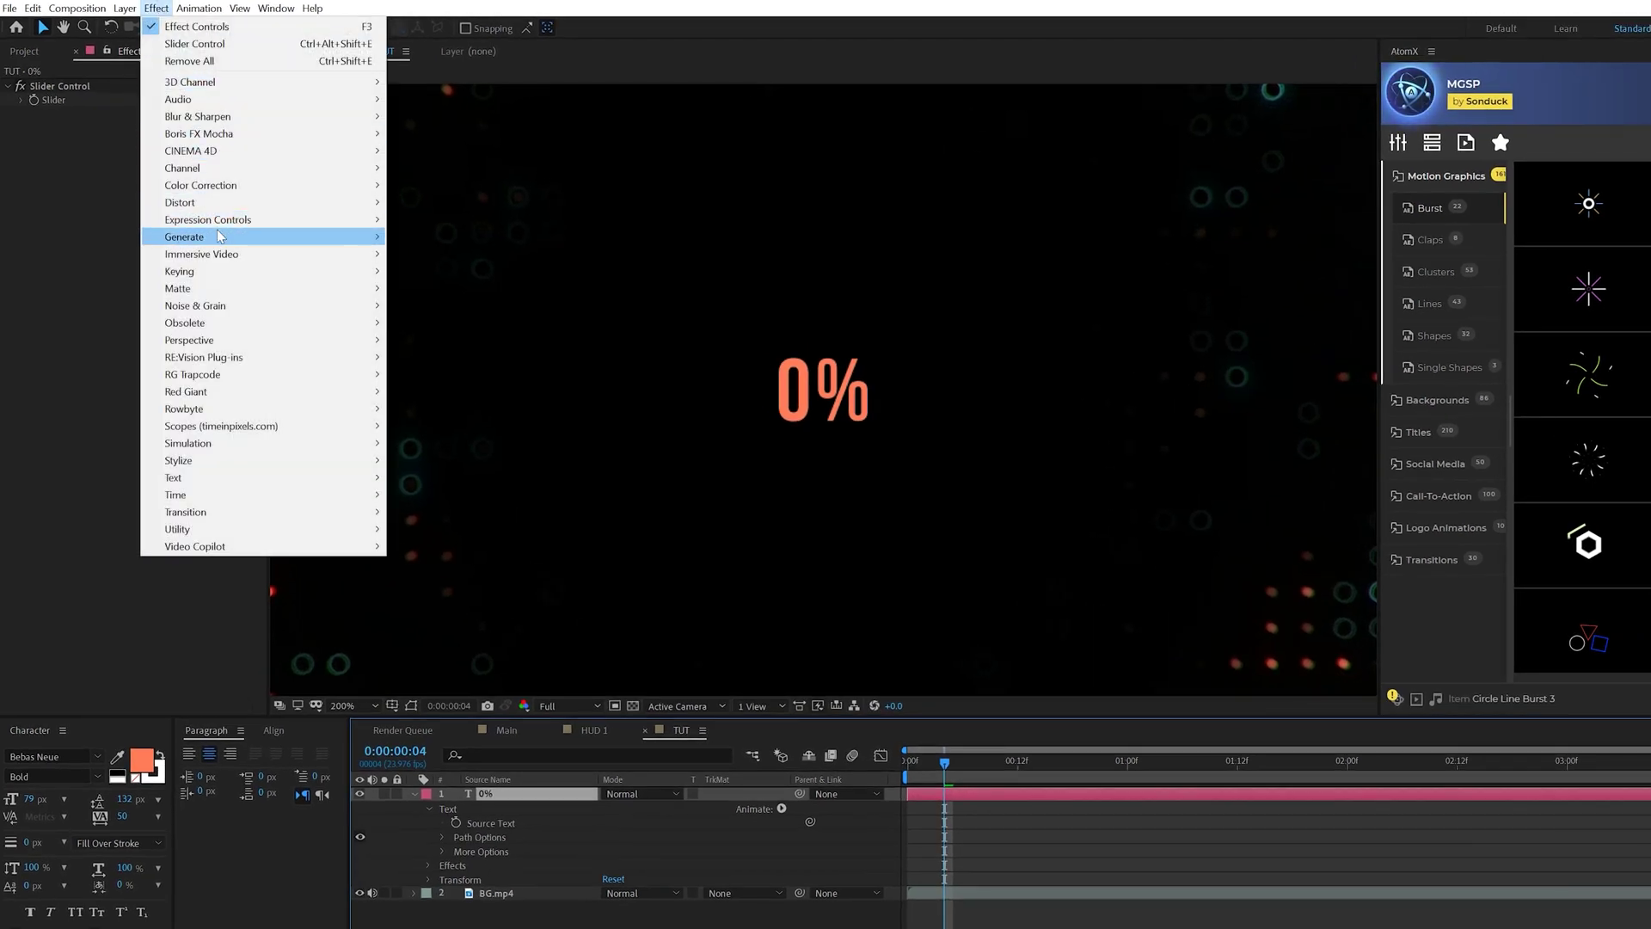
mouse_move(225, 222)
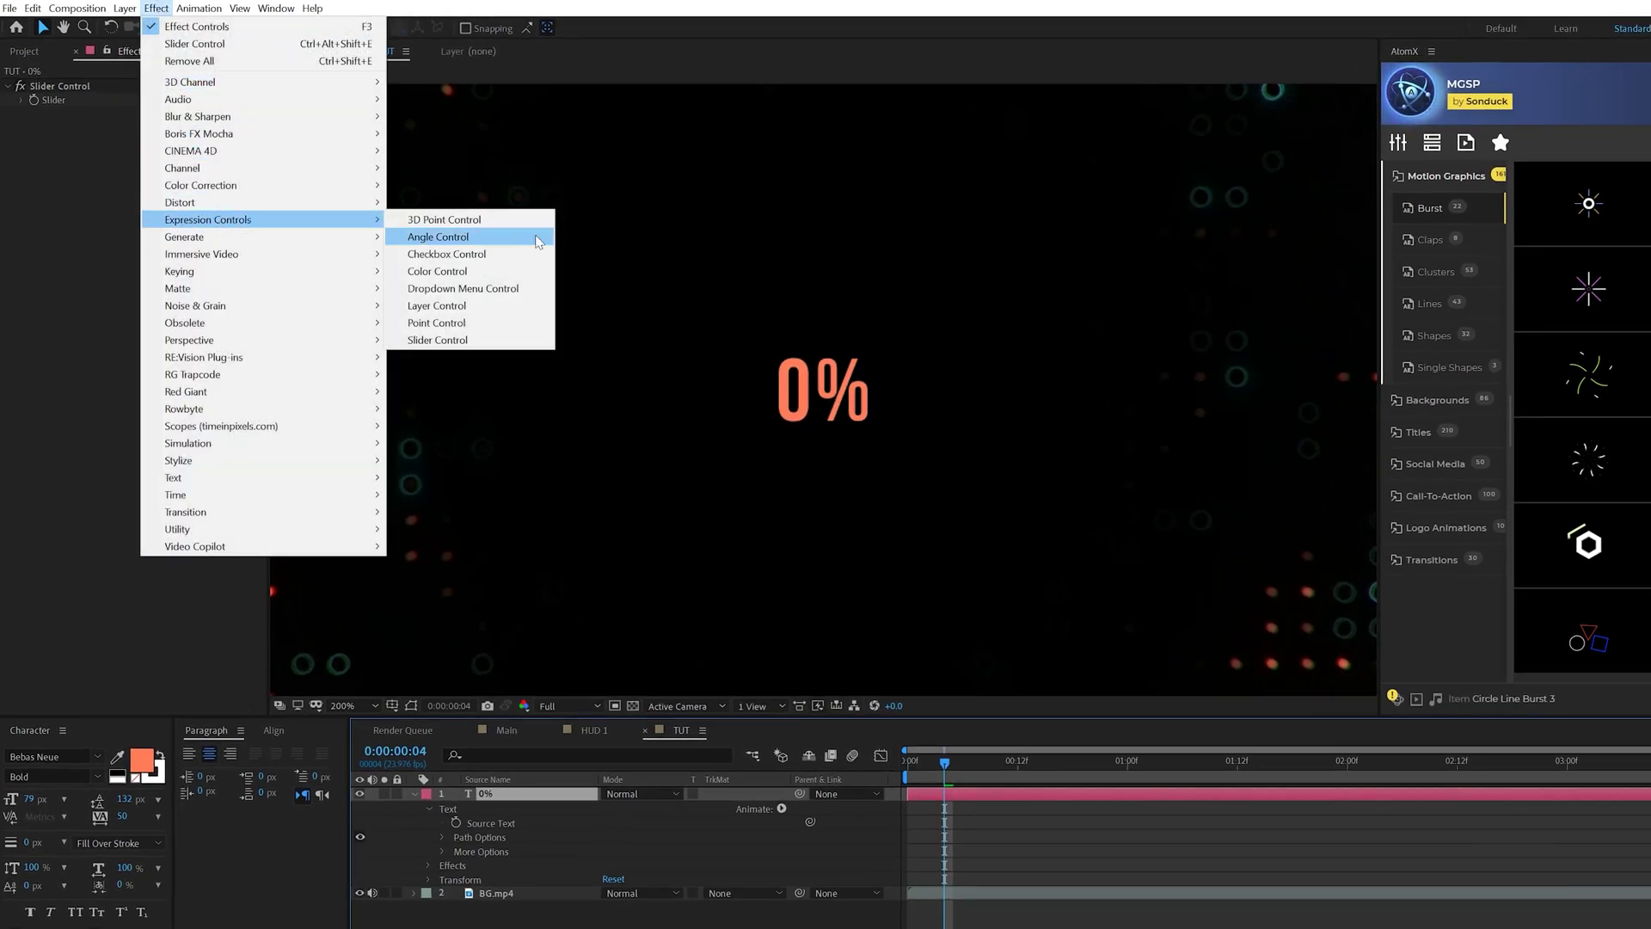
left_click(446, 341)
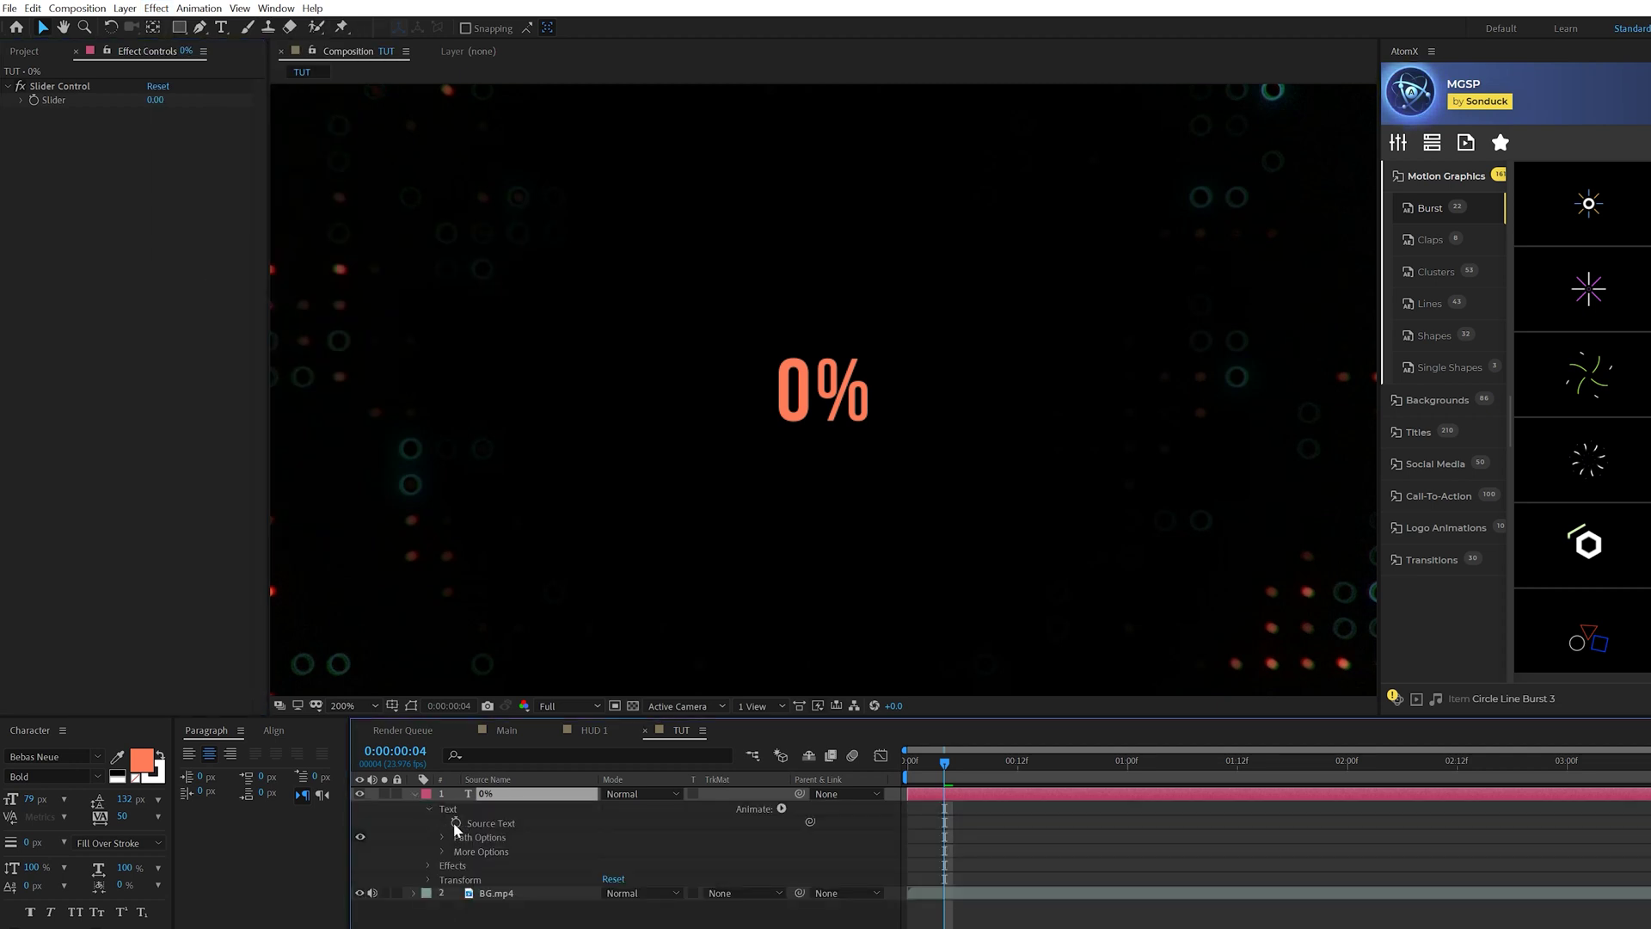
- Link Source Text to the Slider with an expression: value.toFixed(0) + "%"
left_click(456, 823, "alt")
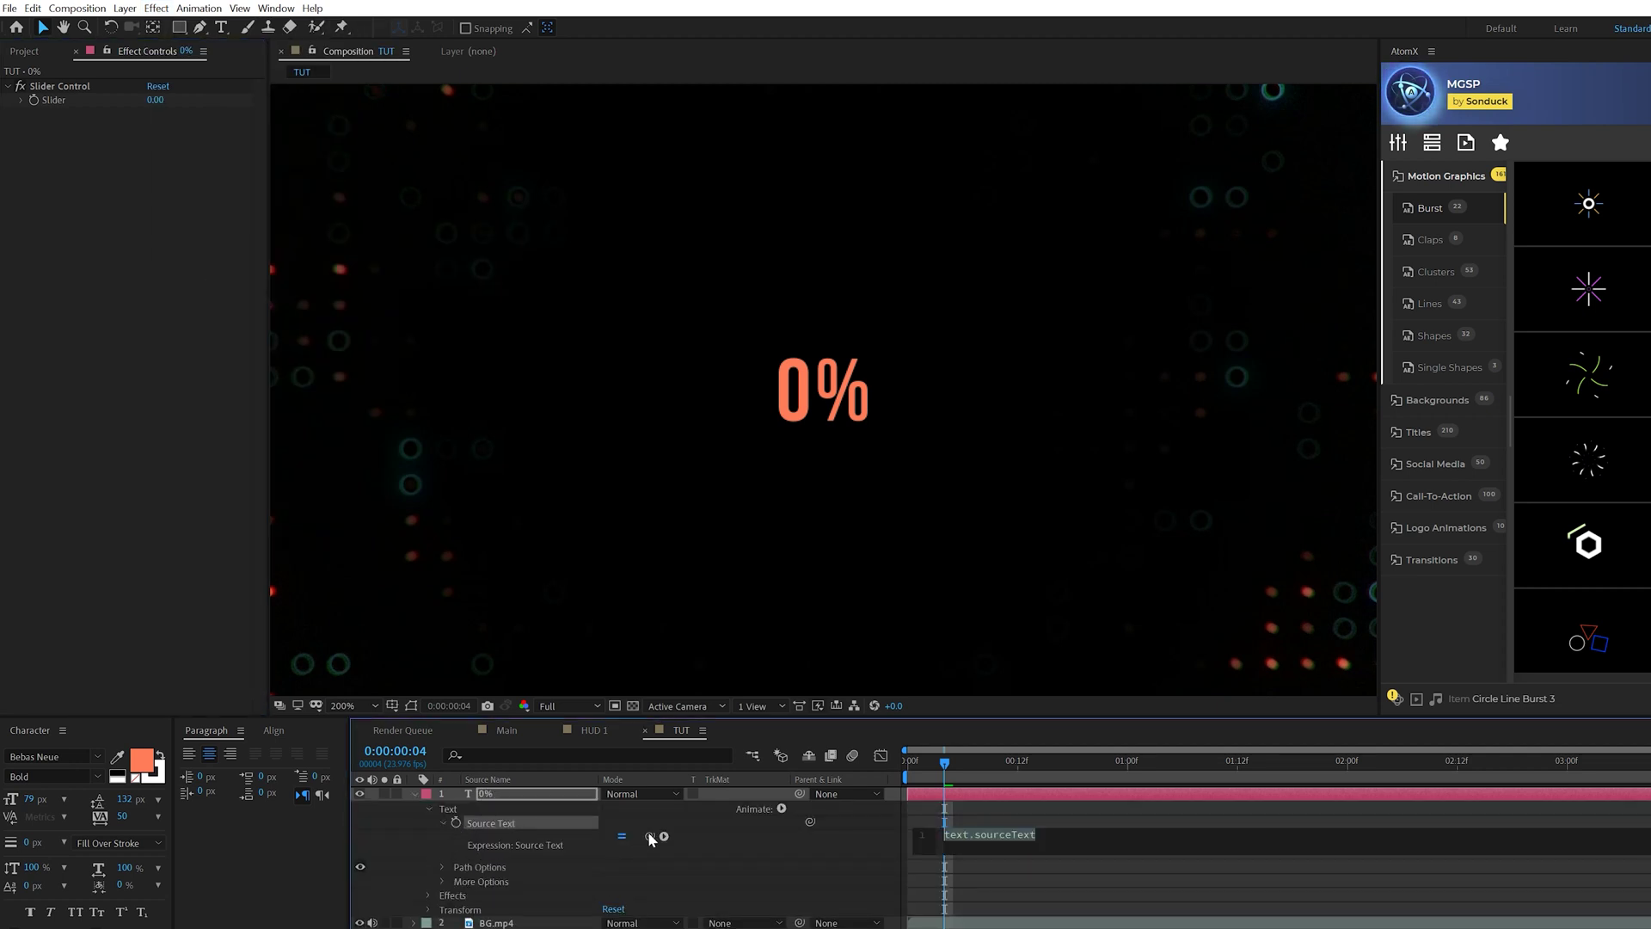
left_click_drag(155, 403, 50, 99)
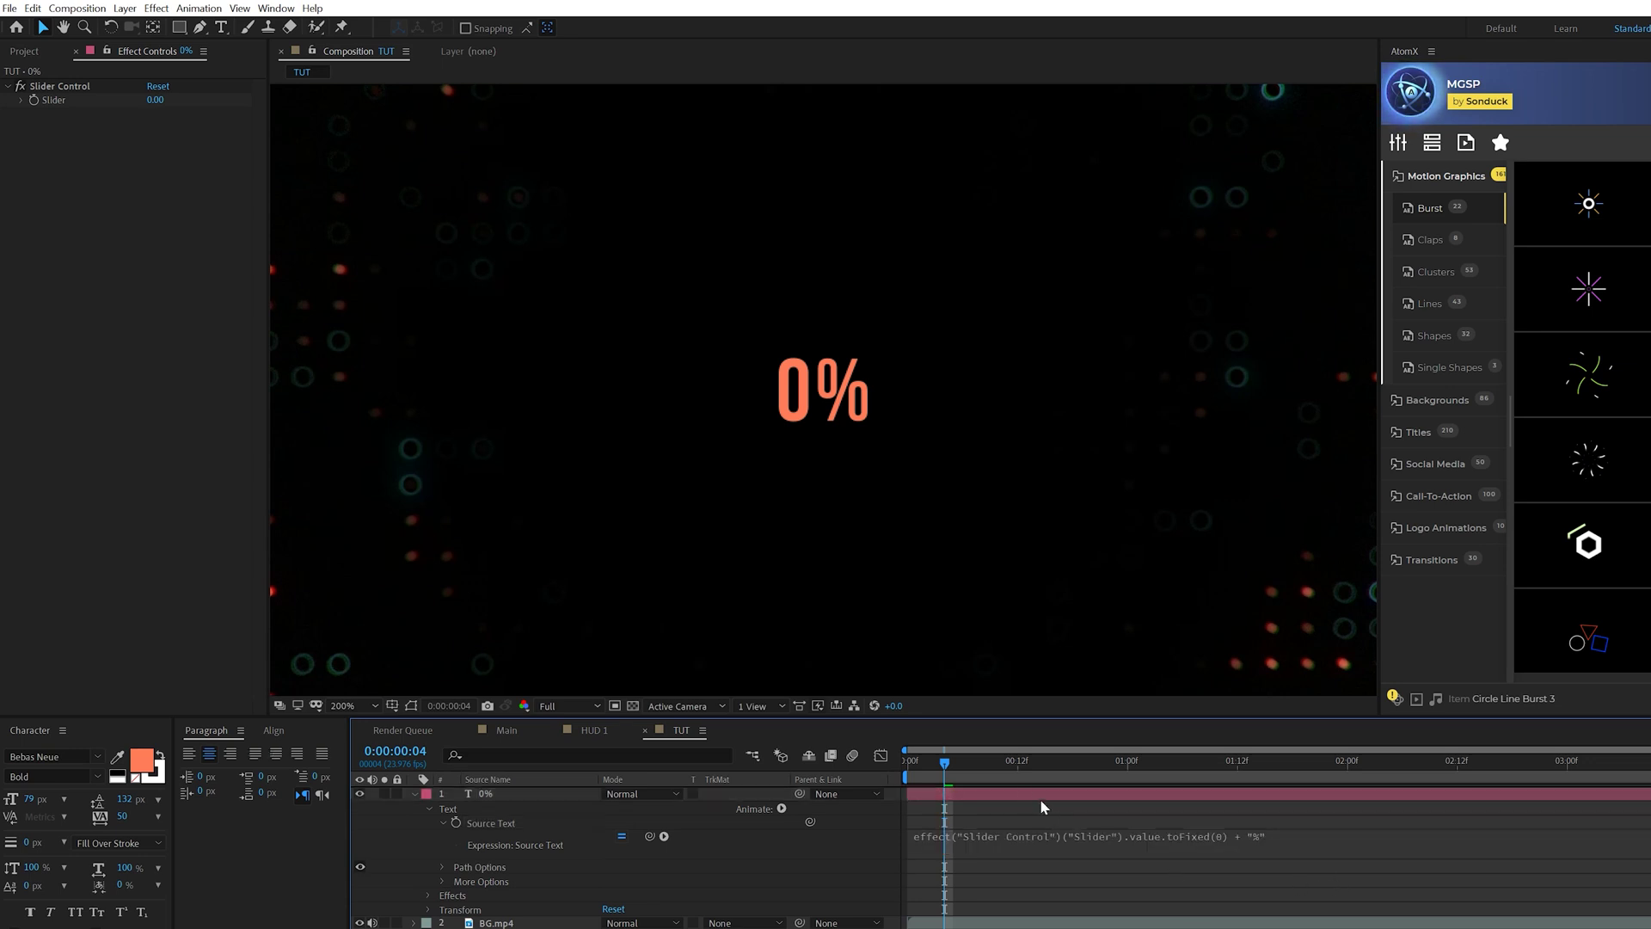
left_click_drag(945, 762, 908, 762)
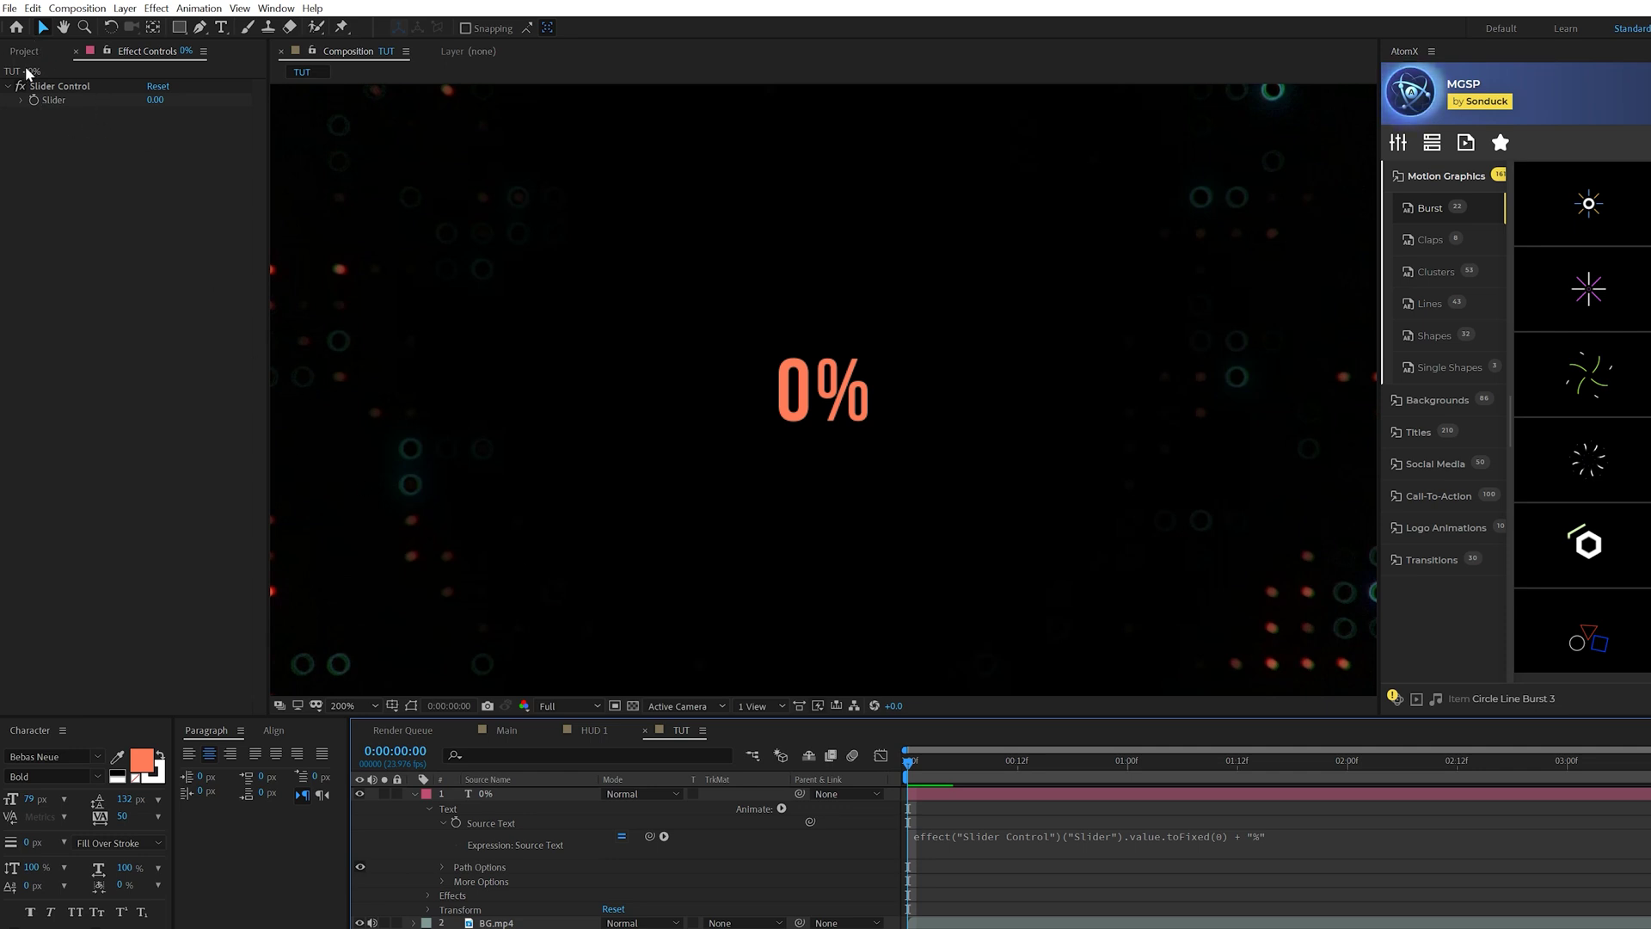
- Keyframe the Slider from 0 up to 100 so the text counts to 100%
left_click(65, 87)
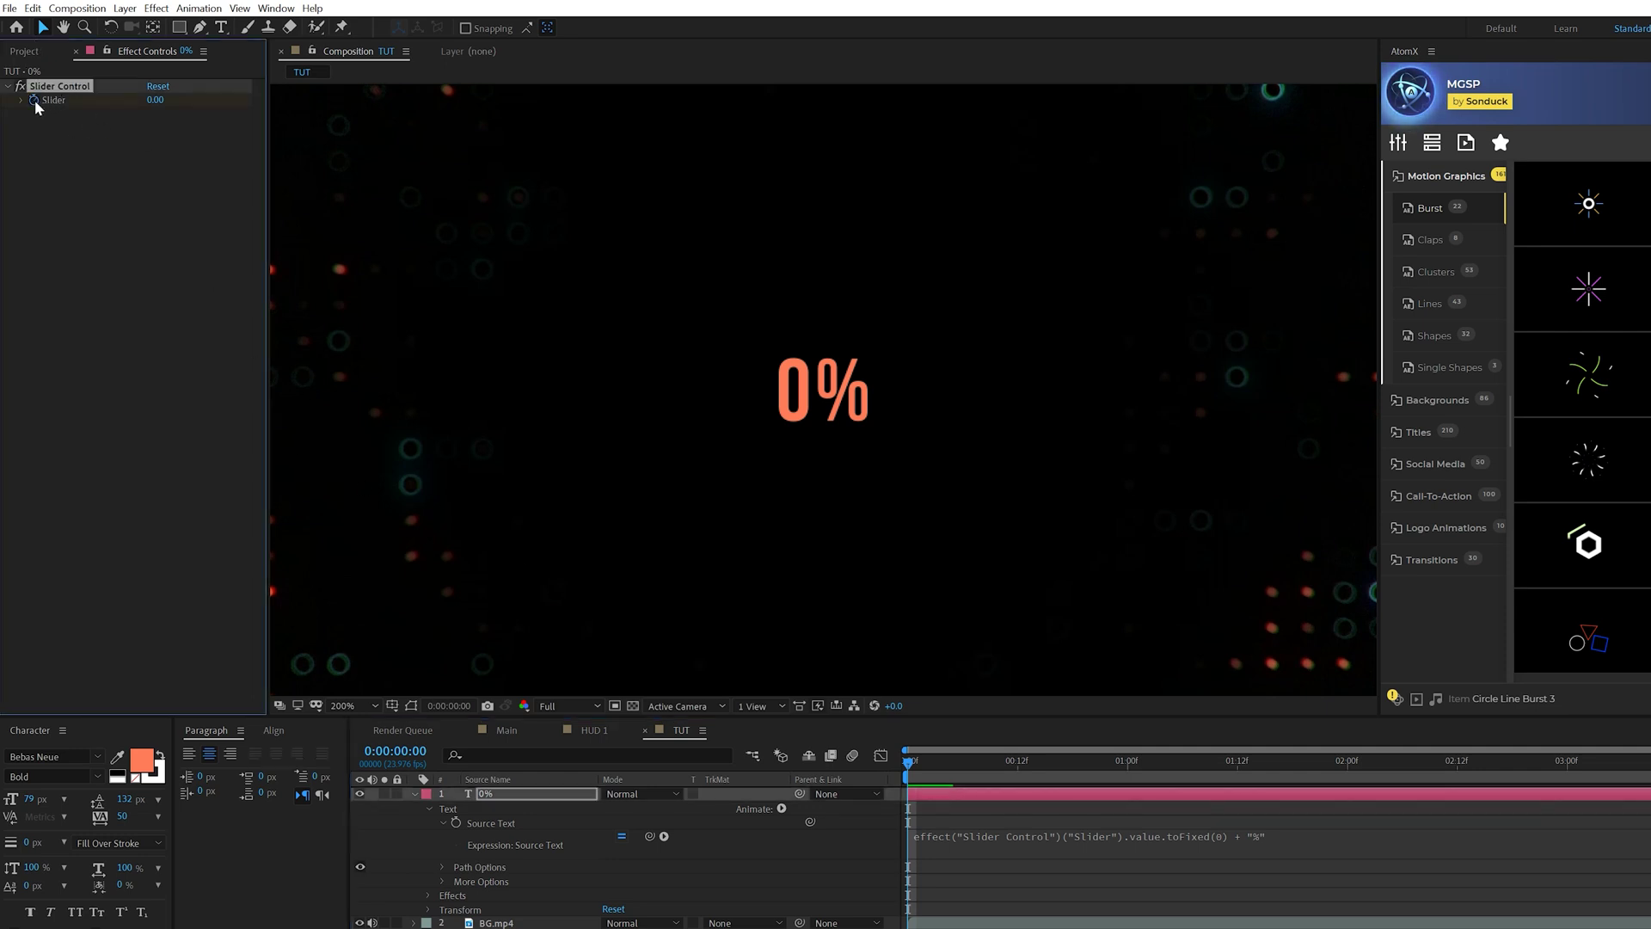
left_click(1151, 760)
key("space")
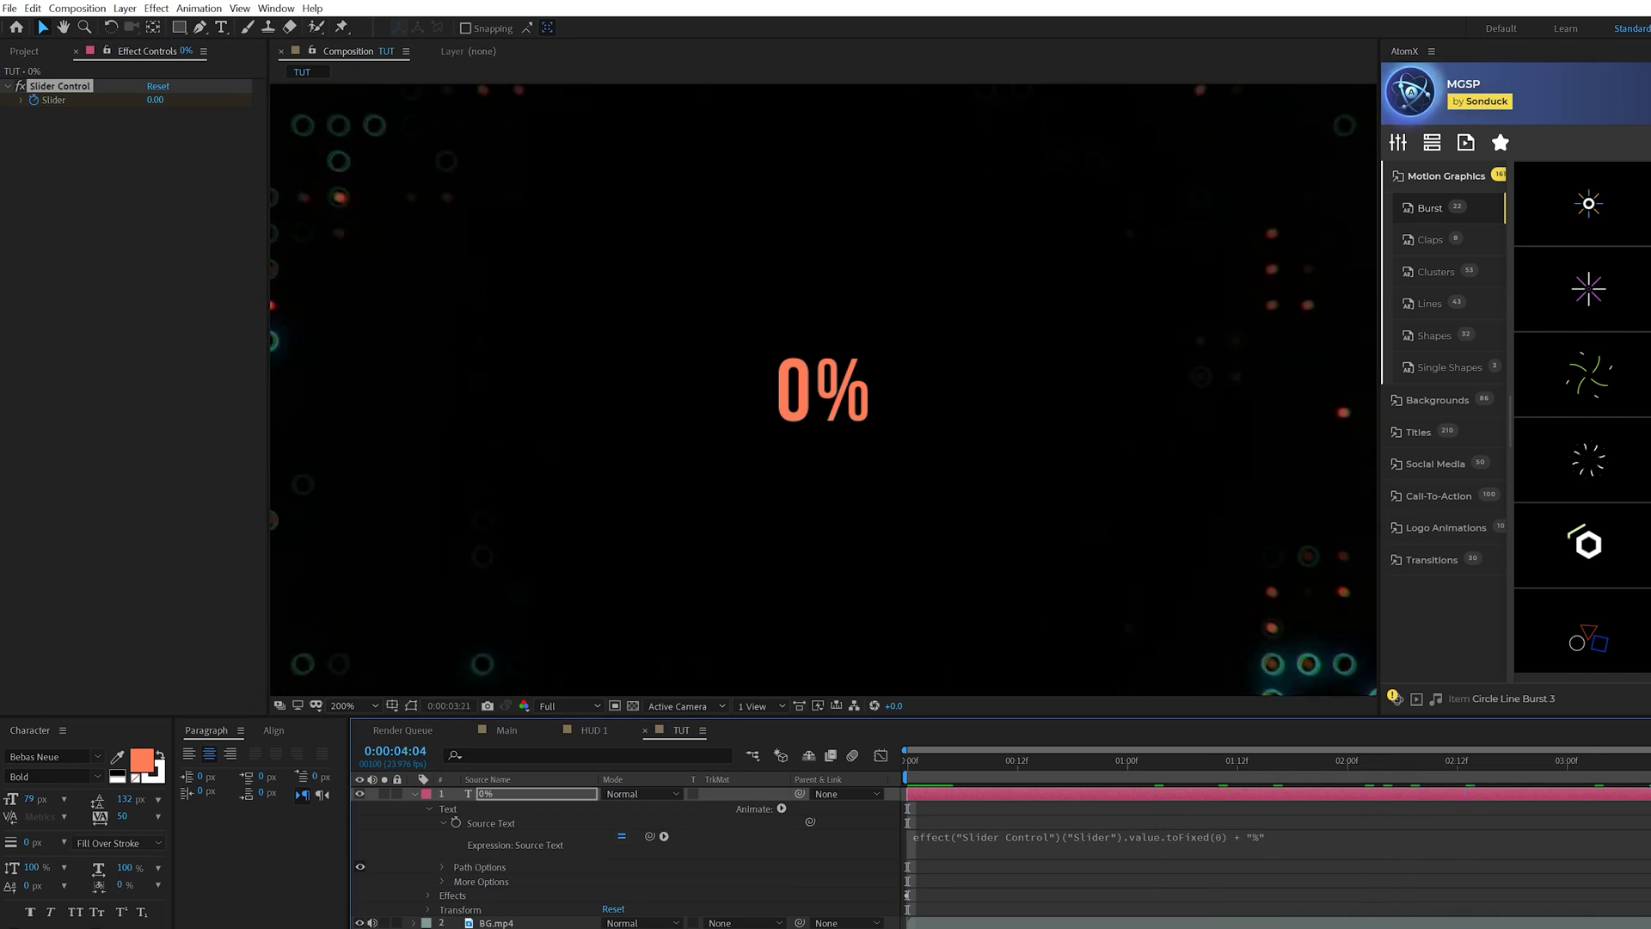
left_click(155, 101)
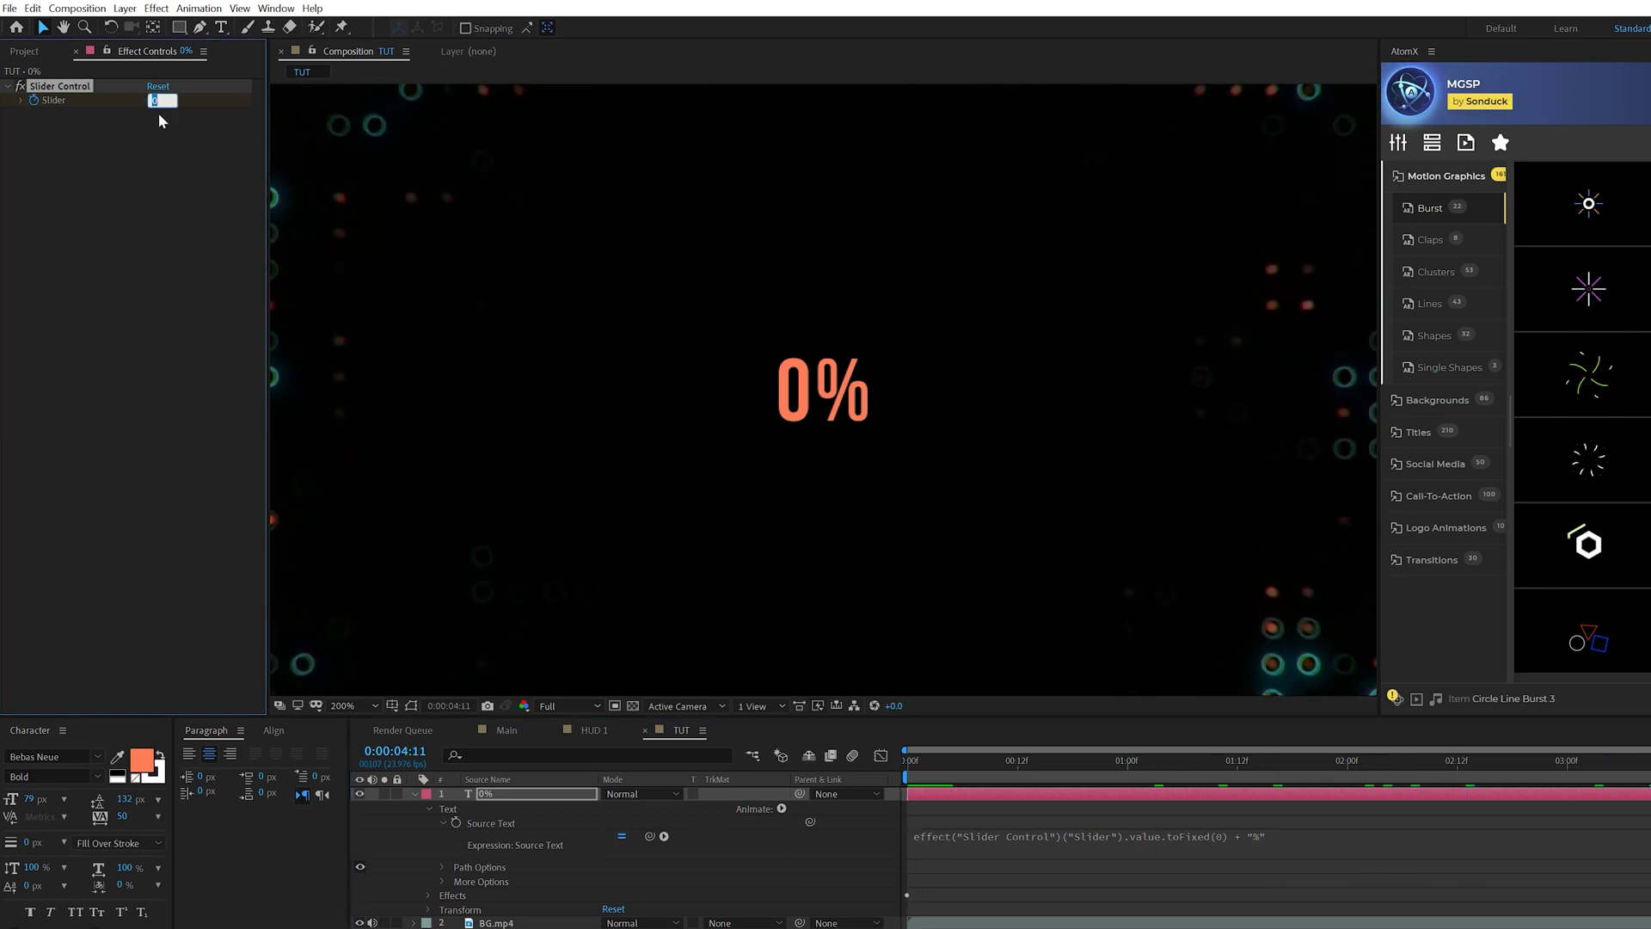
type("100")
key("Return")
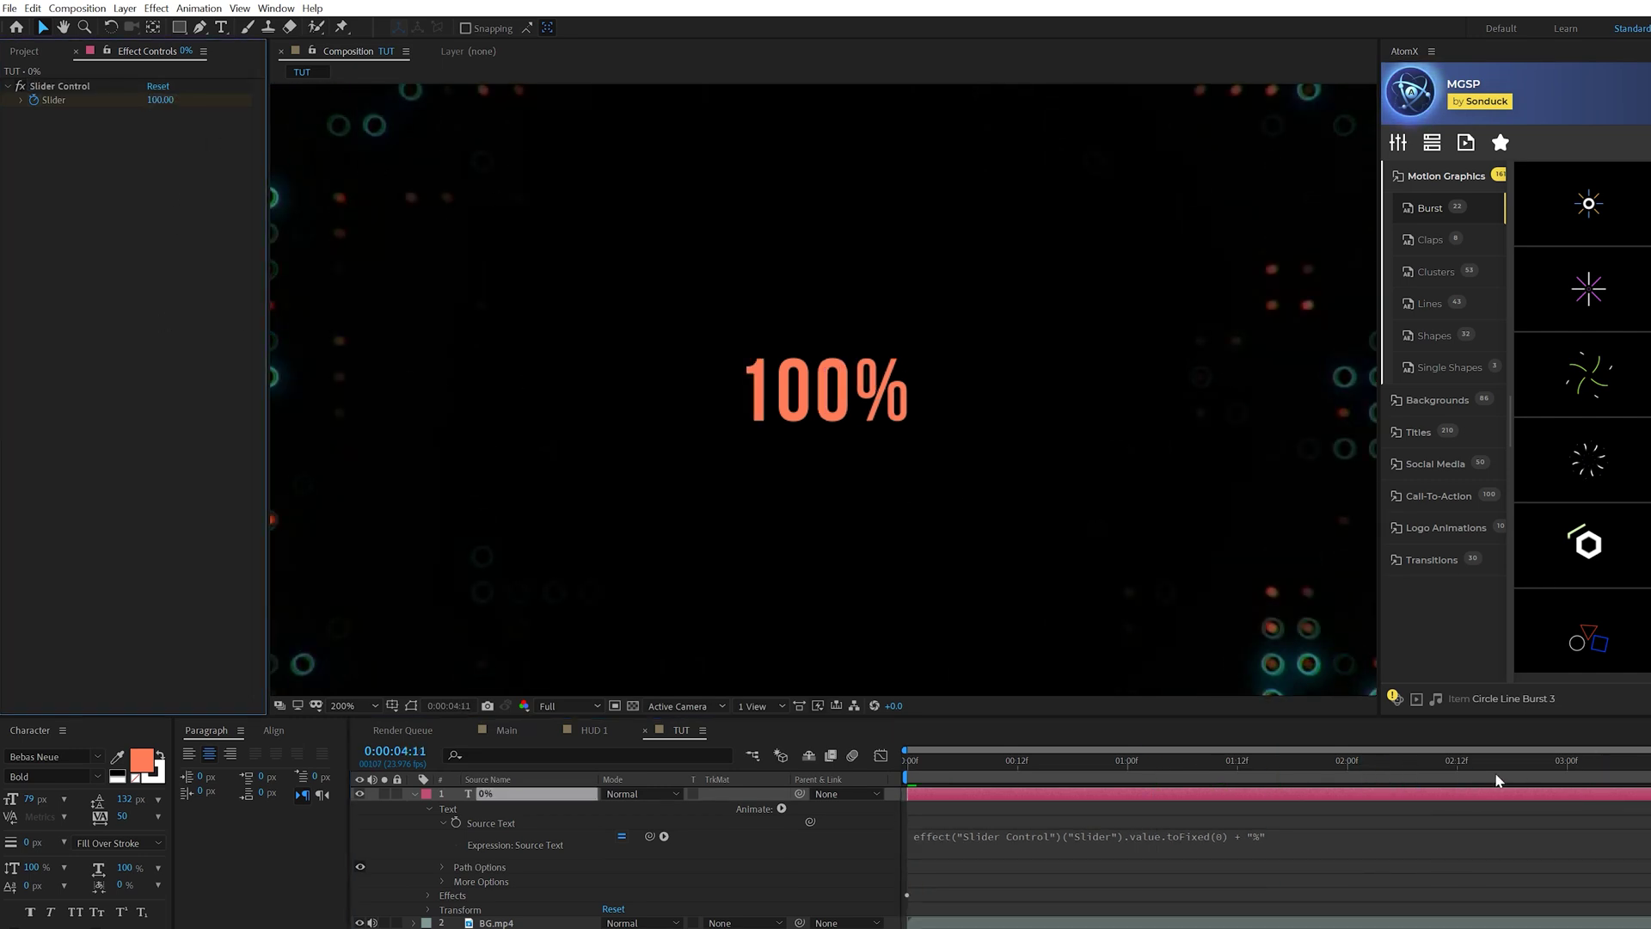
key("space")
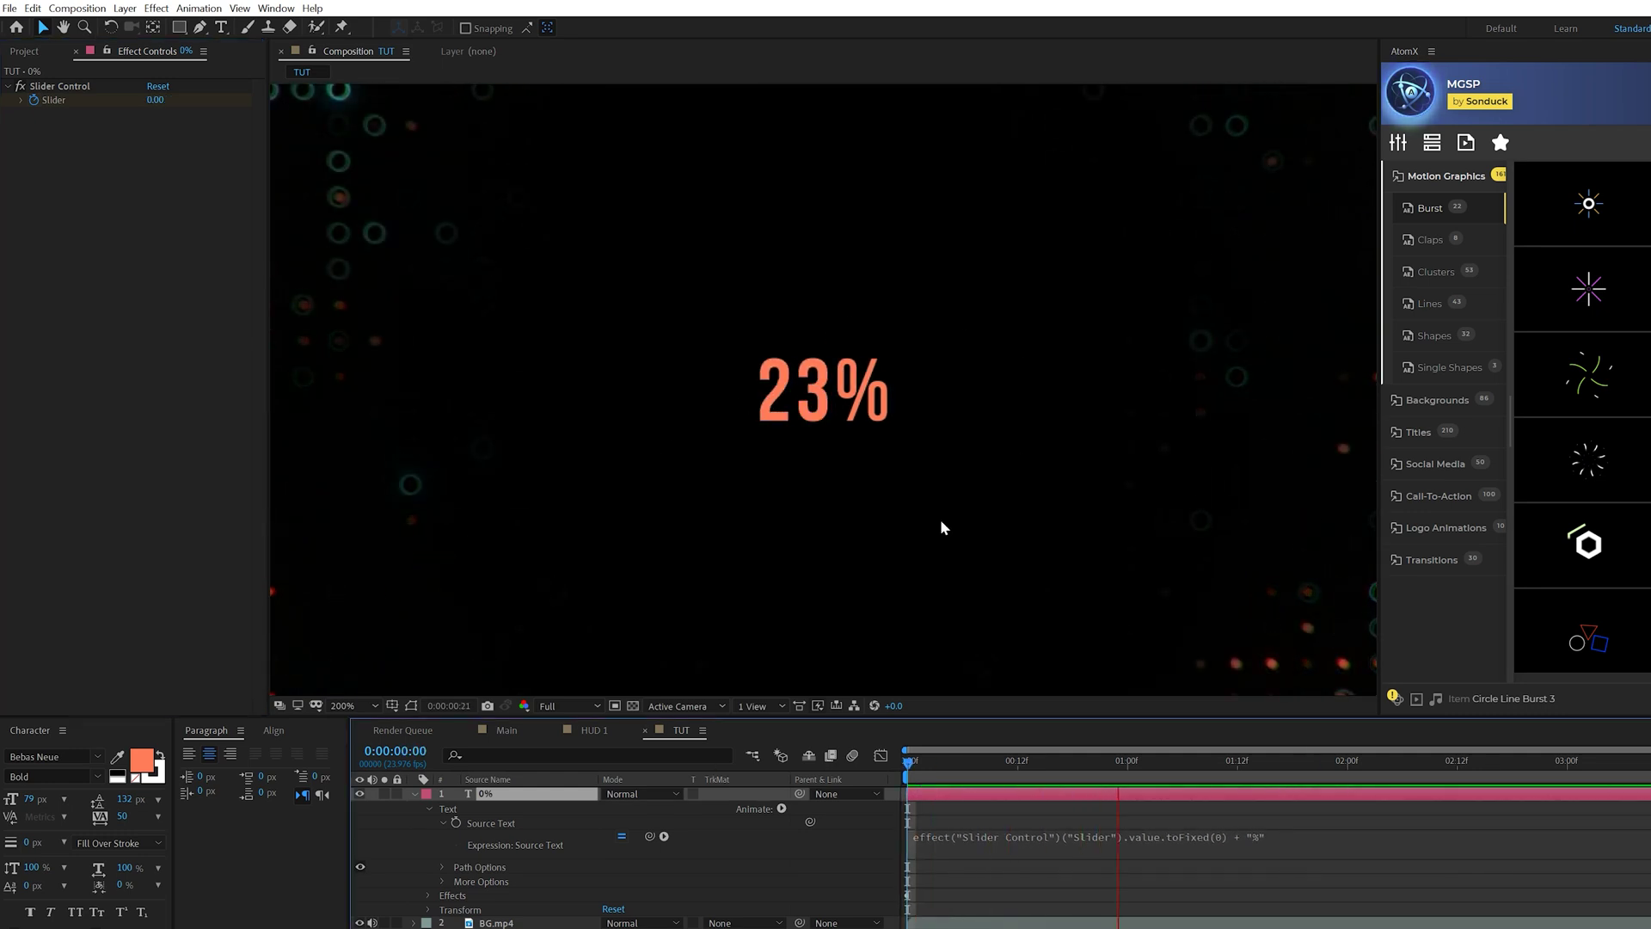
- Strongly ease both Slider keyframes in the speed graph and preview the count
key("u")
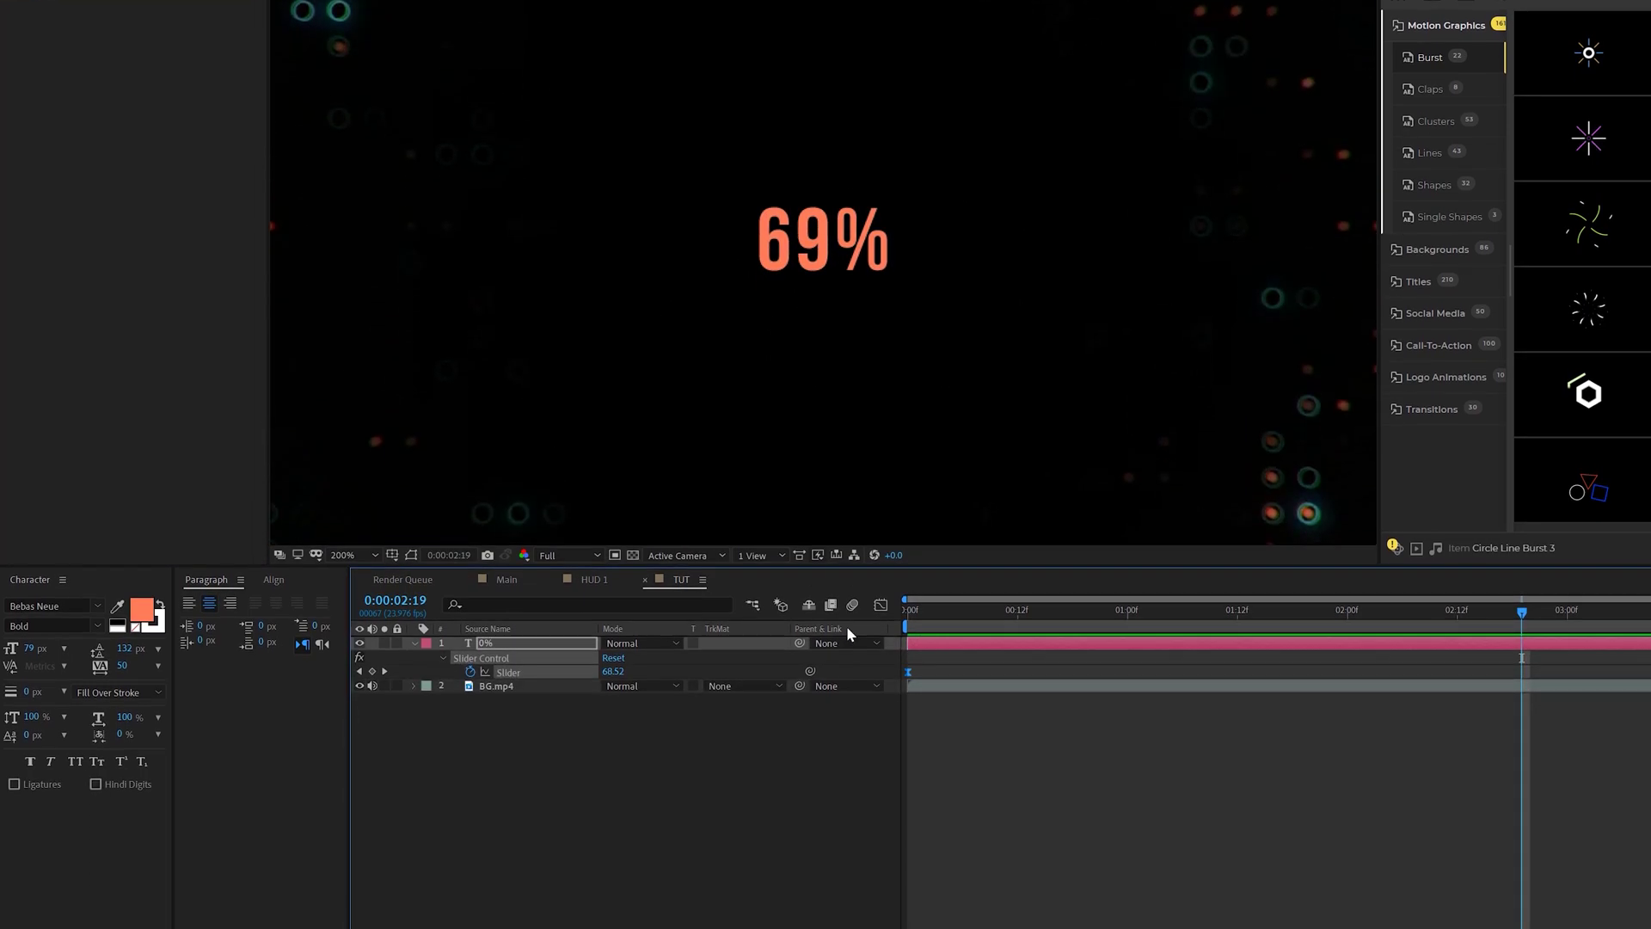
left_click(881, 538)
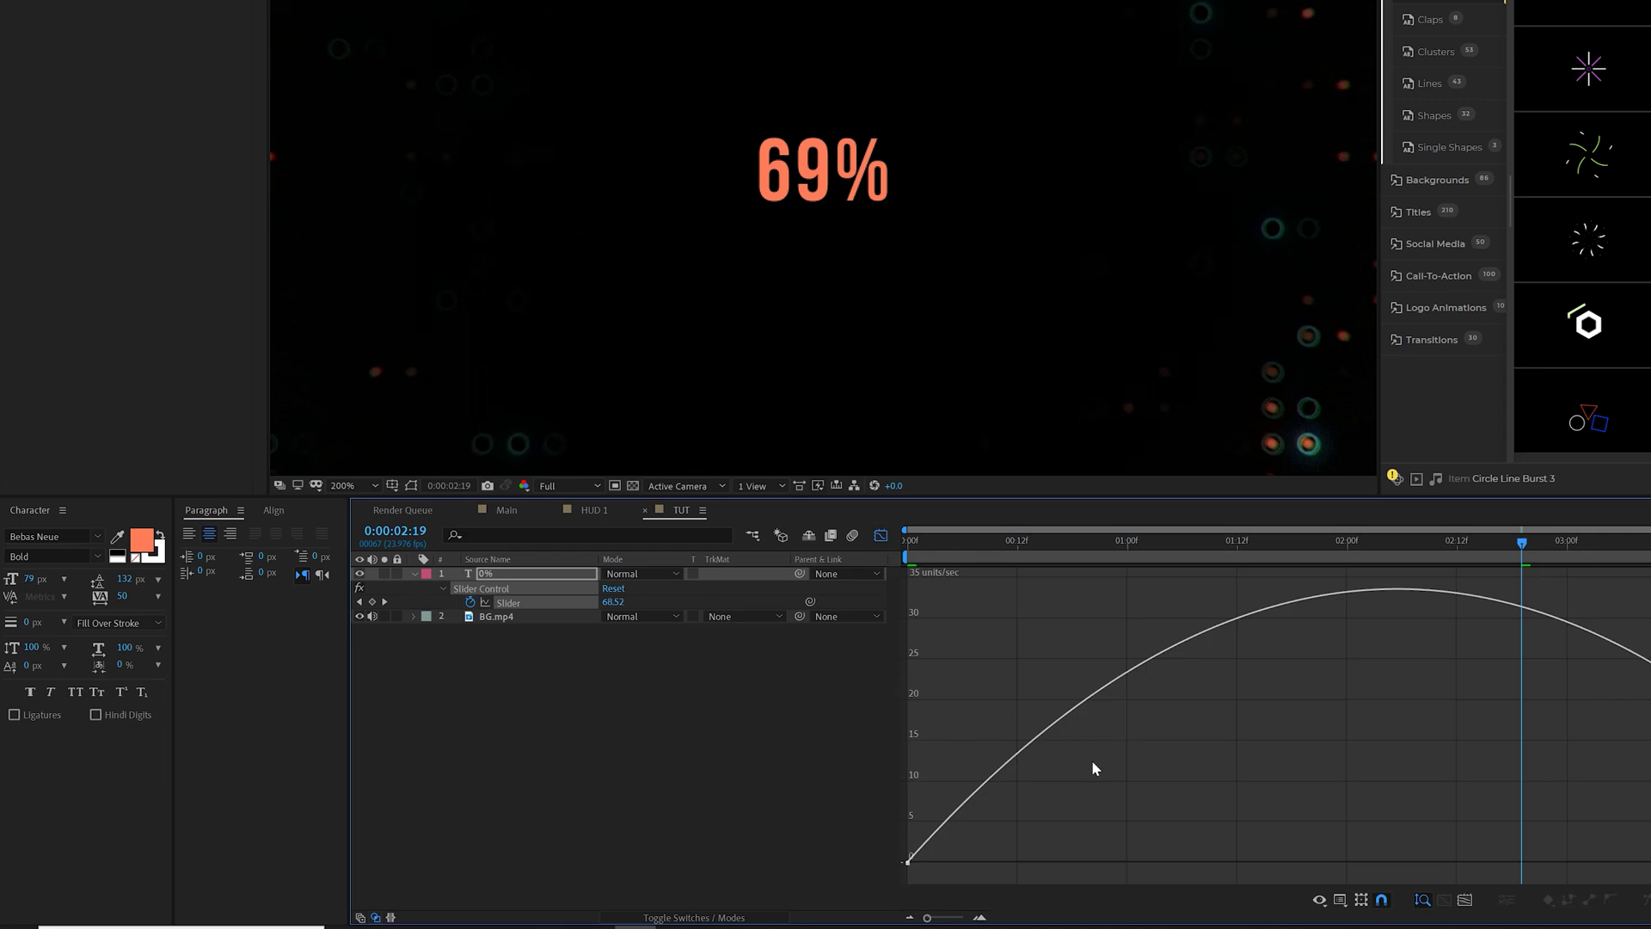
left_click(910, 862)
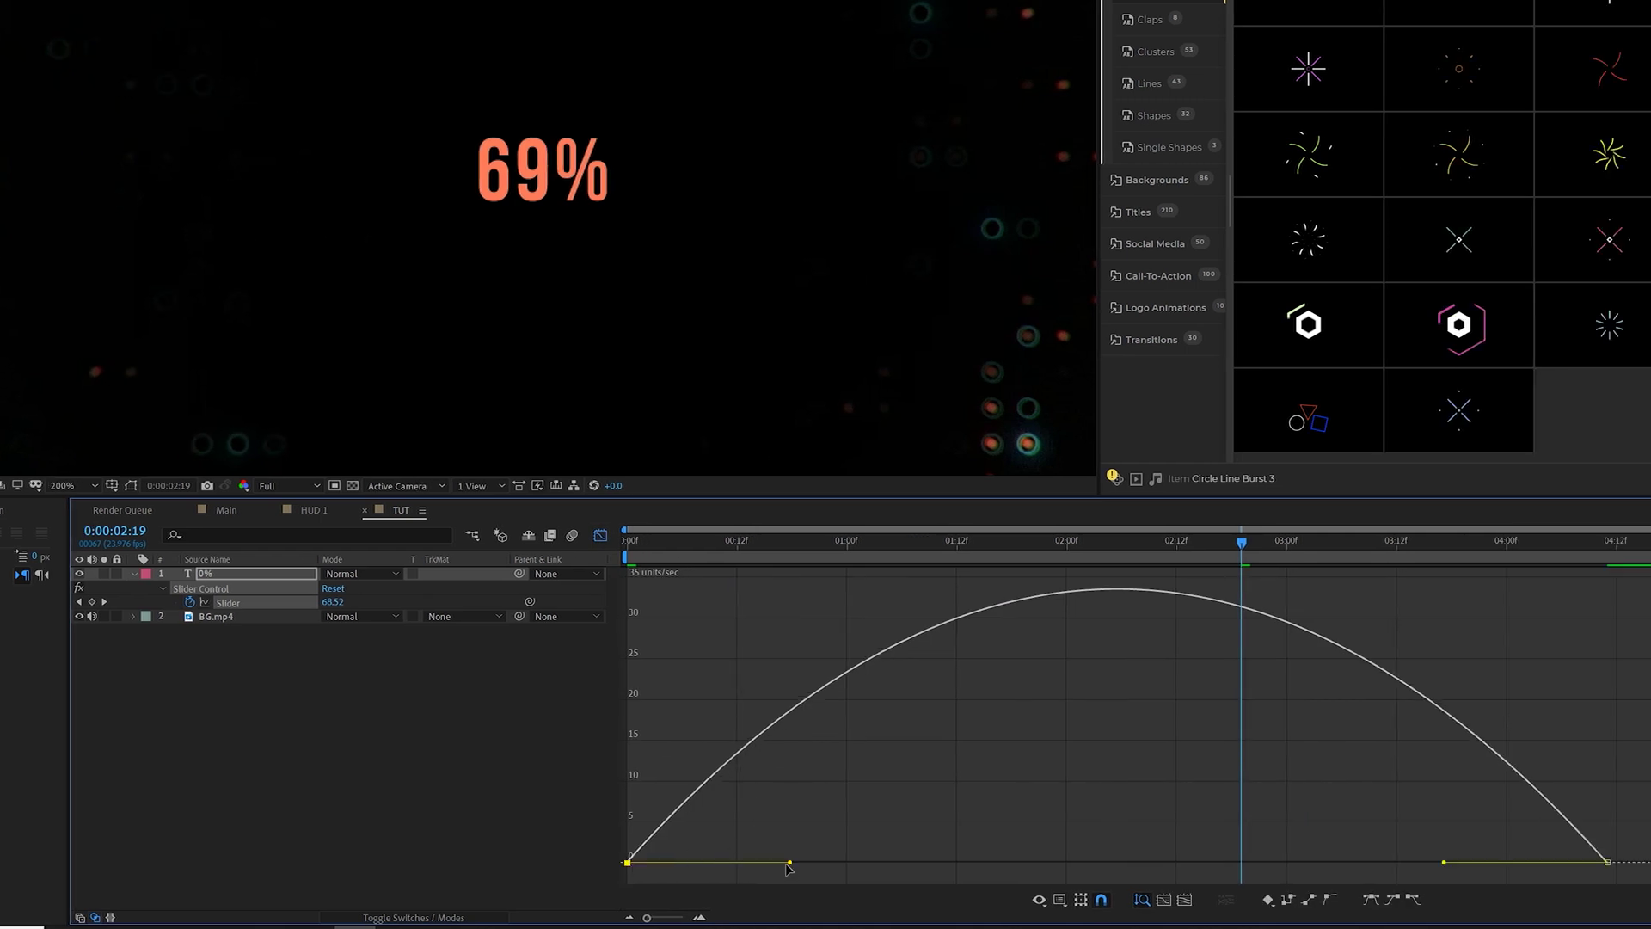
left_click_drag(790, 861, 1247, 858)
left_click_drag(1444, 862, 1109, 886)
key("shift+F3")
key("Home")
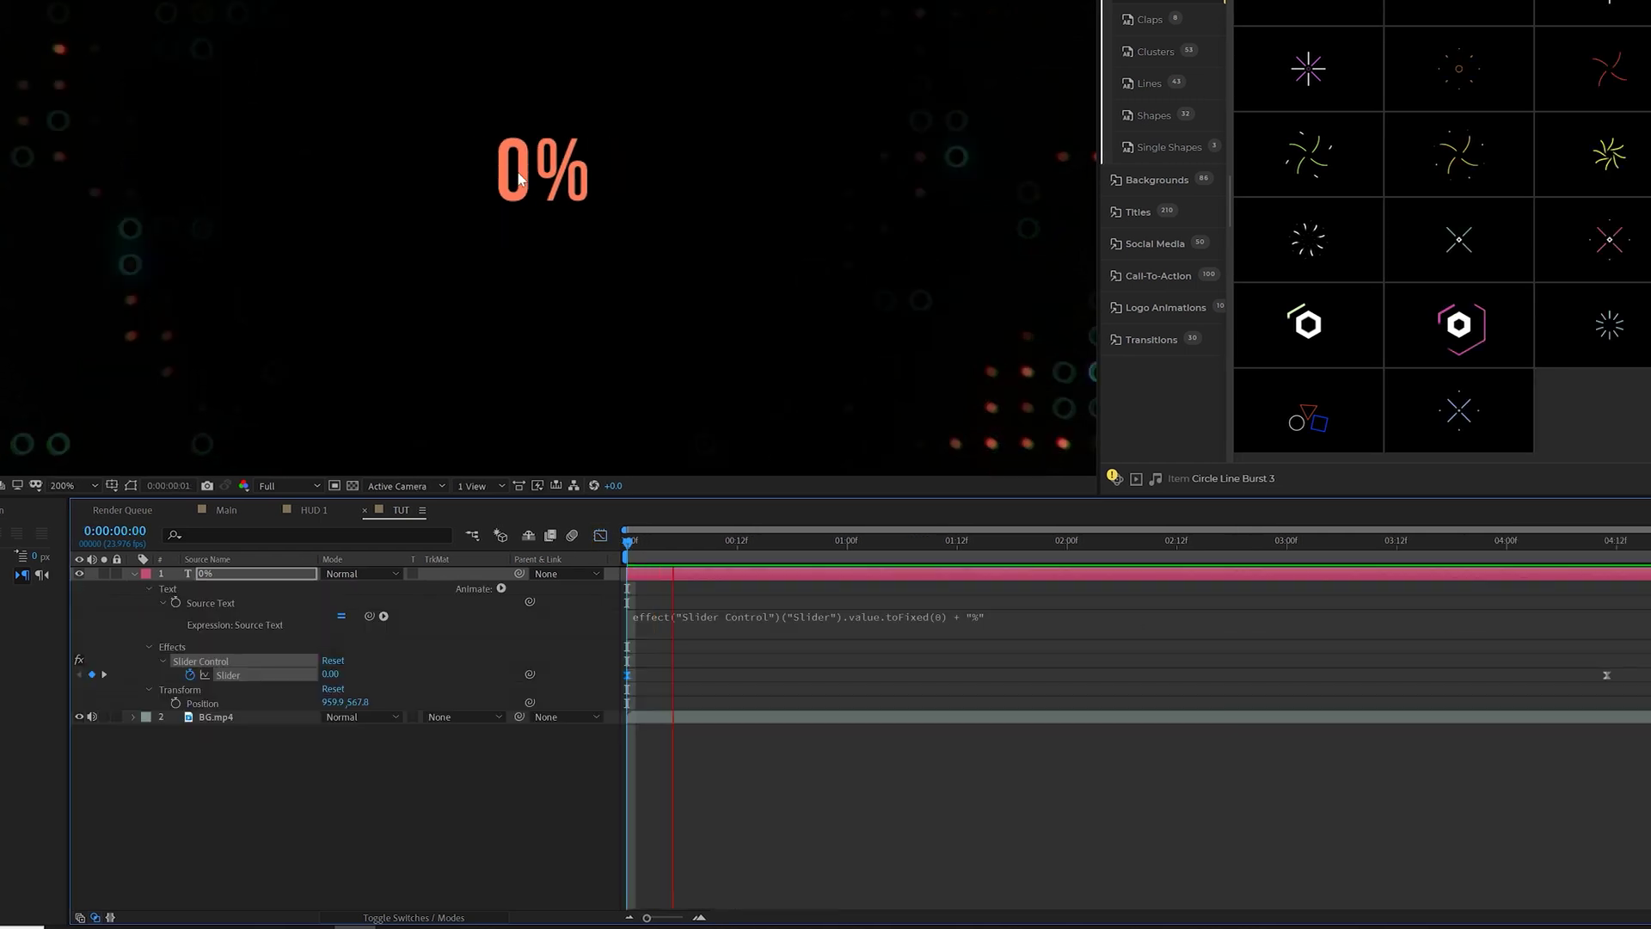
key("space")
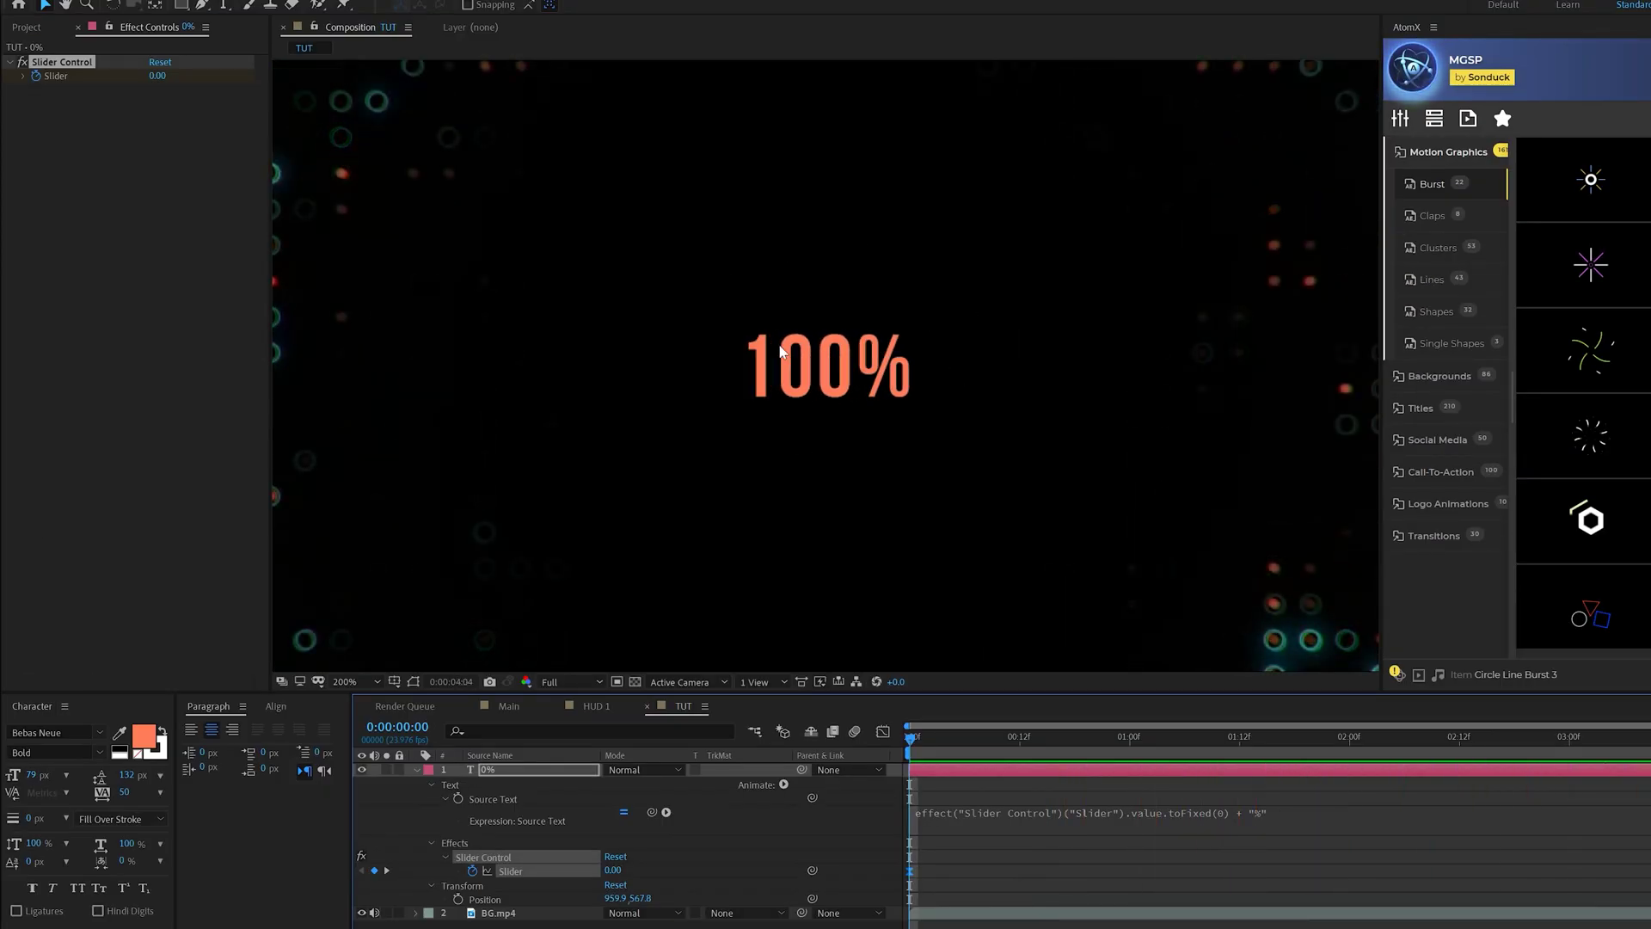
key("space")
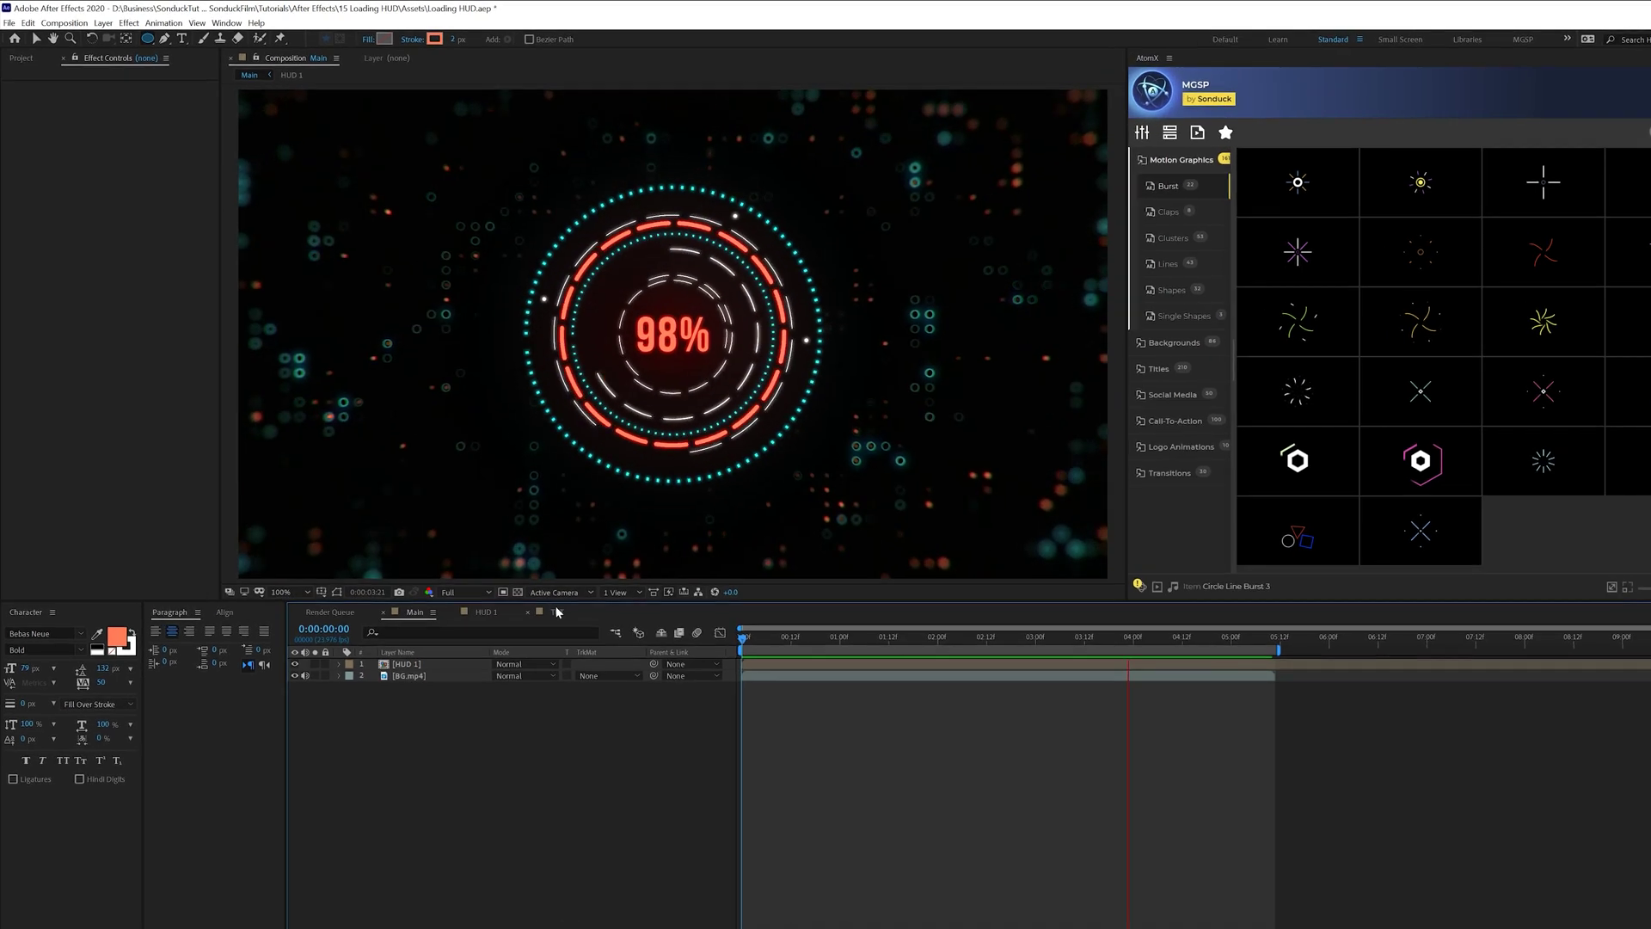
- Return to the TUT composition and choose the Ellipse Tool
left_click(557, 612)
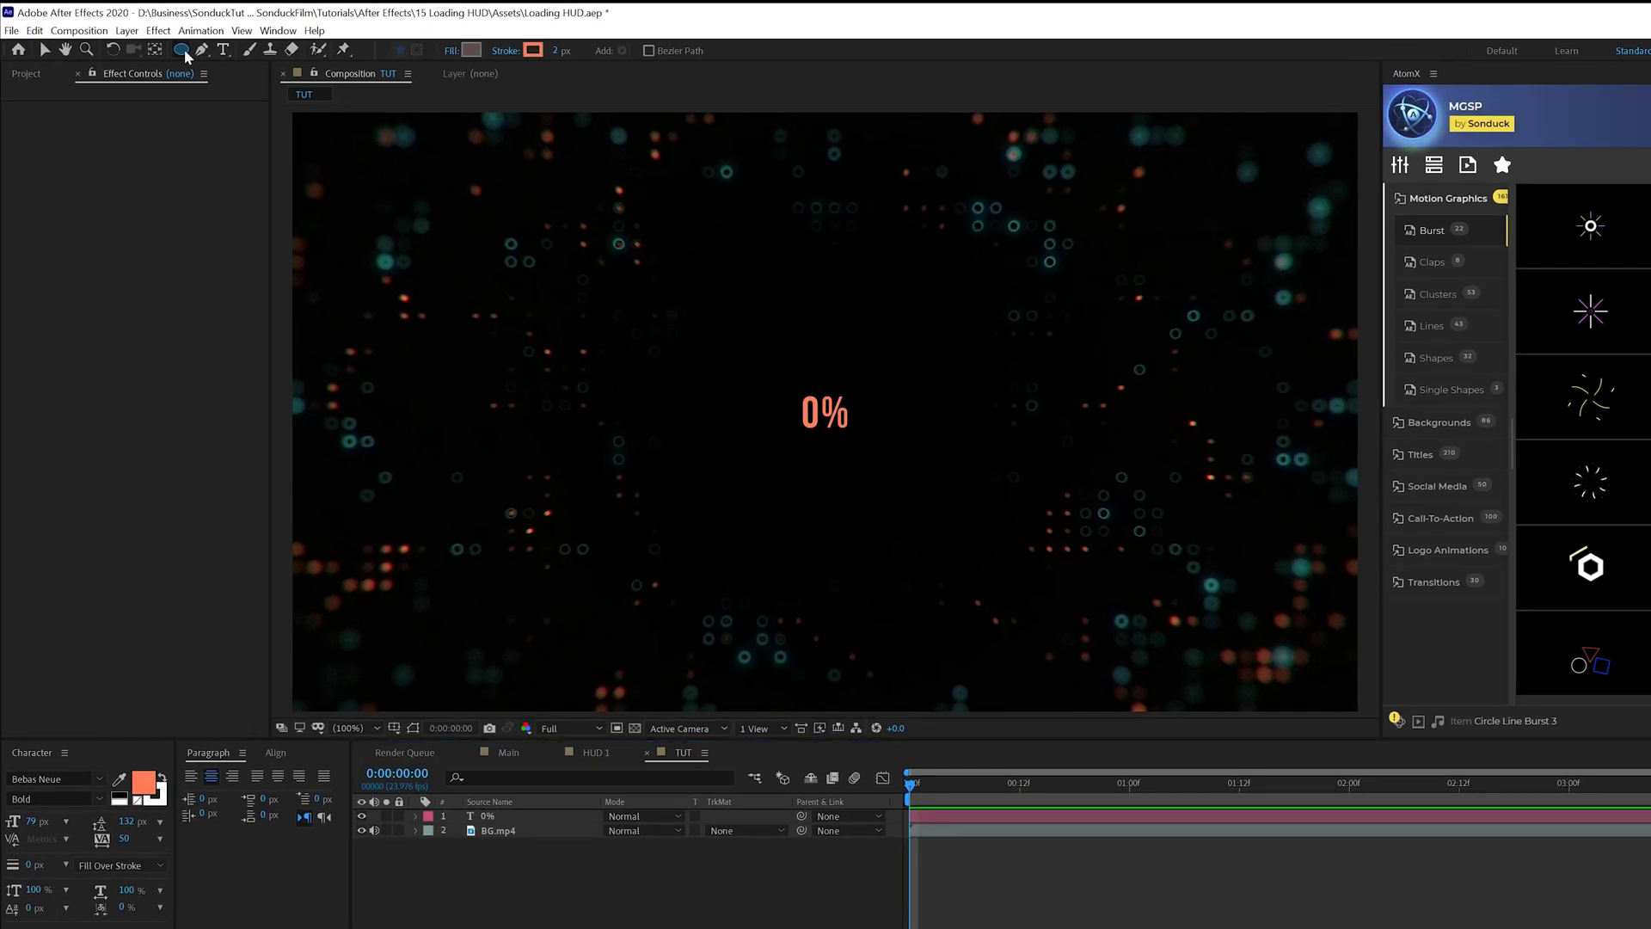
left_click(184, 49)
left_click(217, 87)
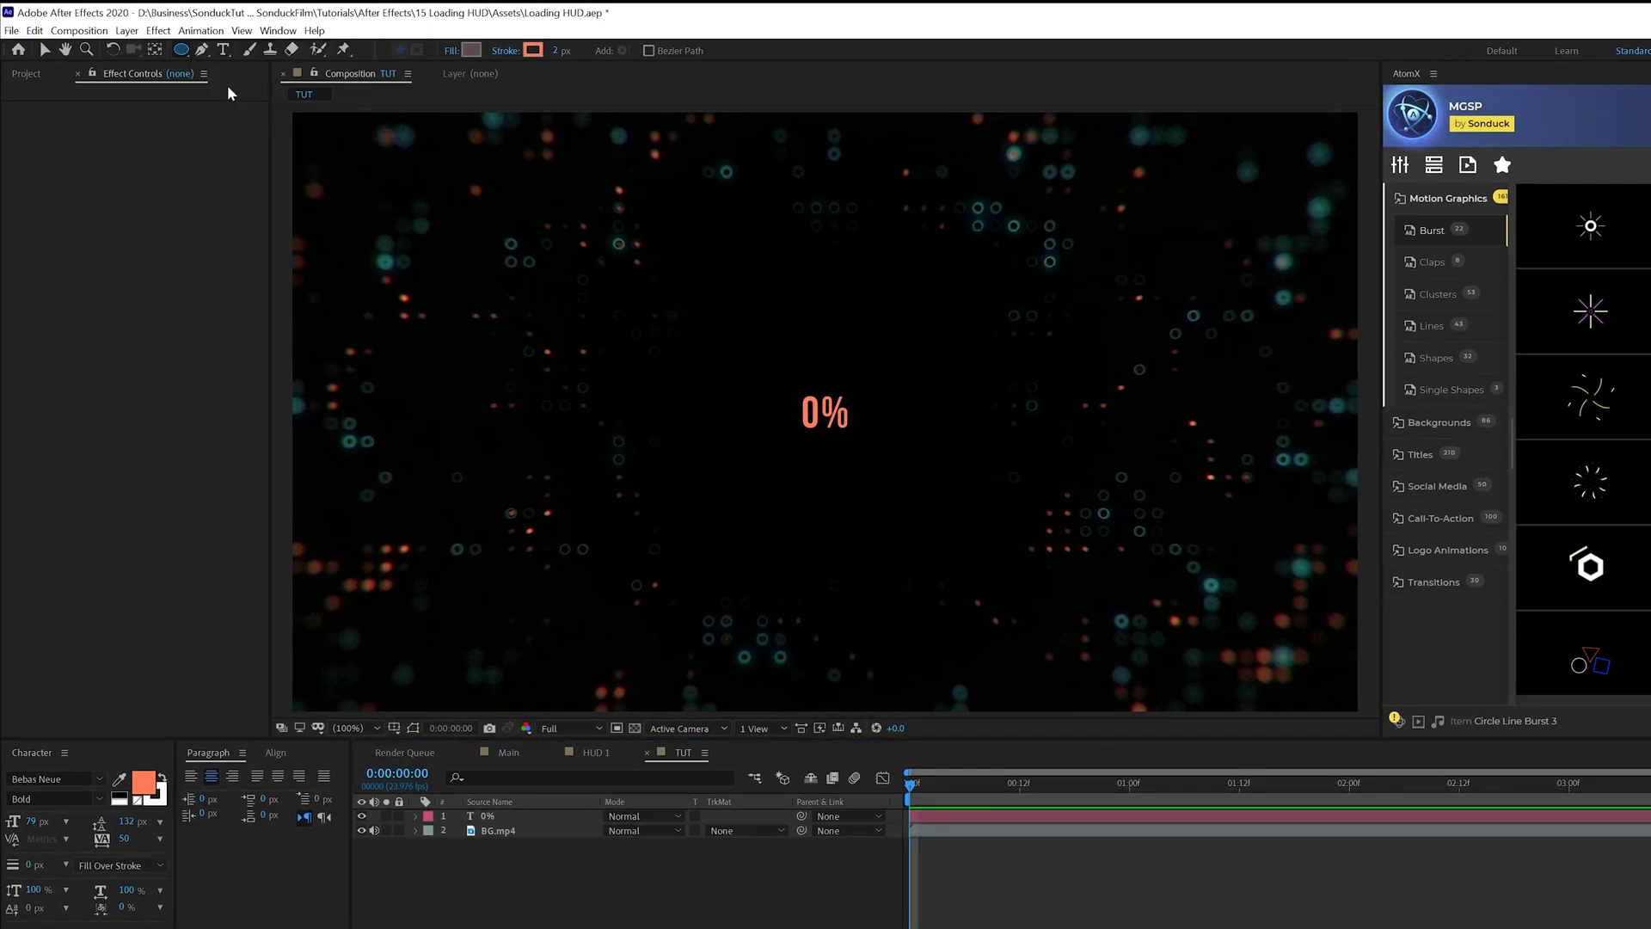
- Set new shapes to no fill and a solid white (FFFFFF) stroke
left_click(450, 53)
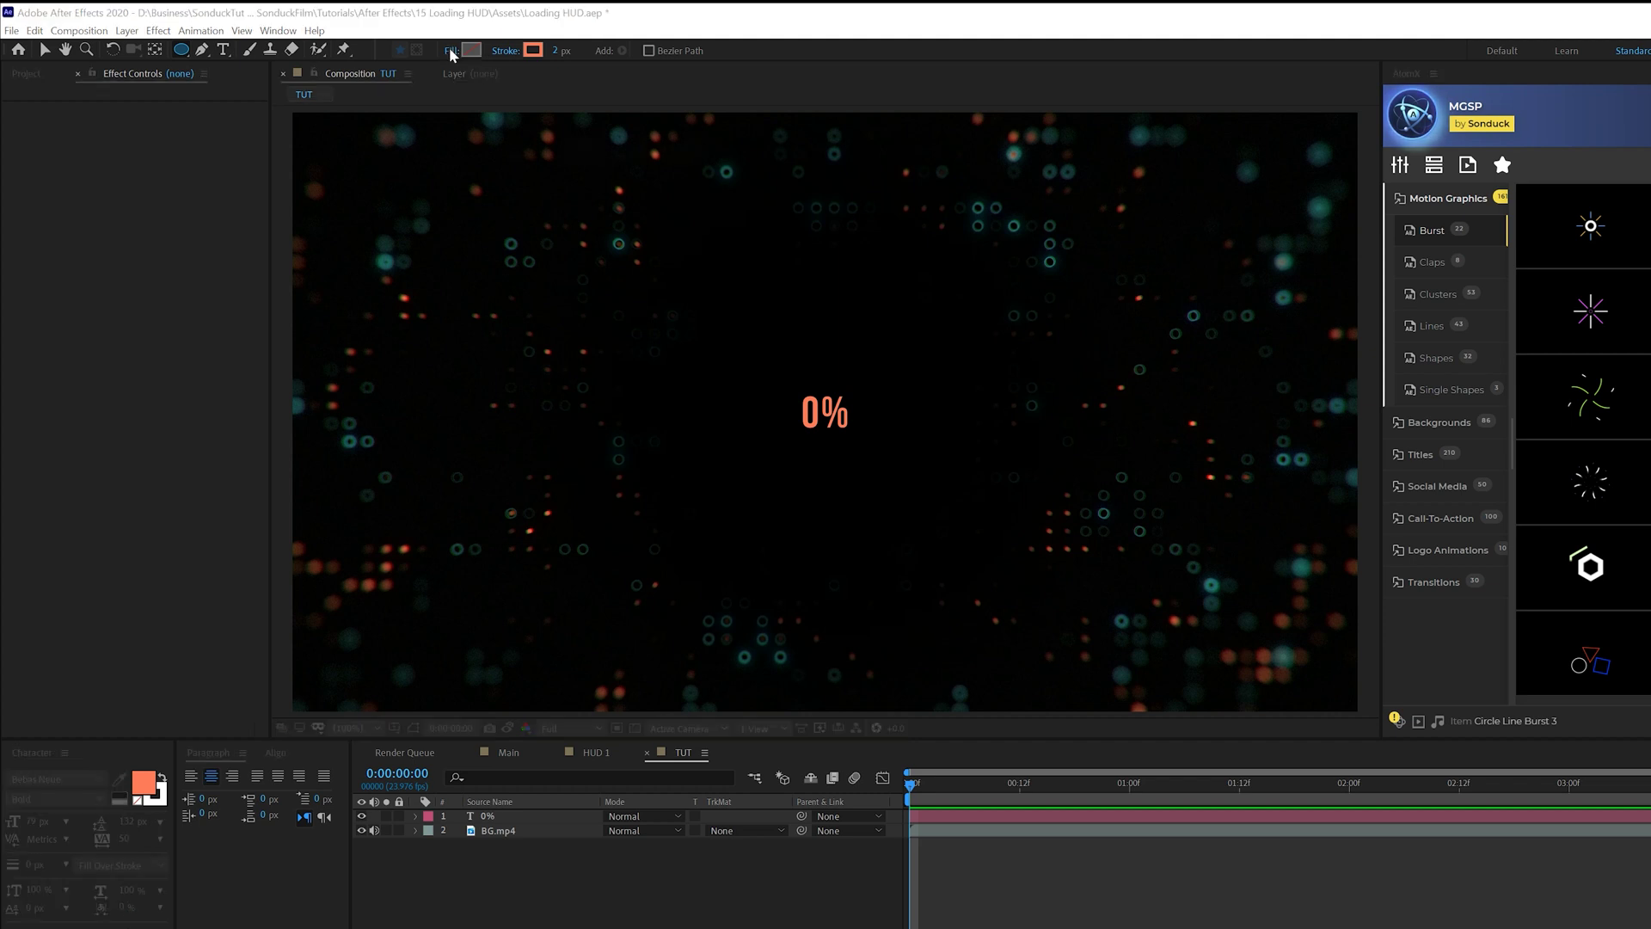
left_click(581, 277)
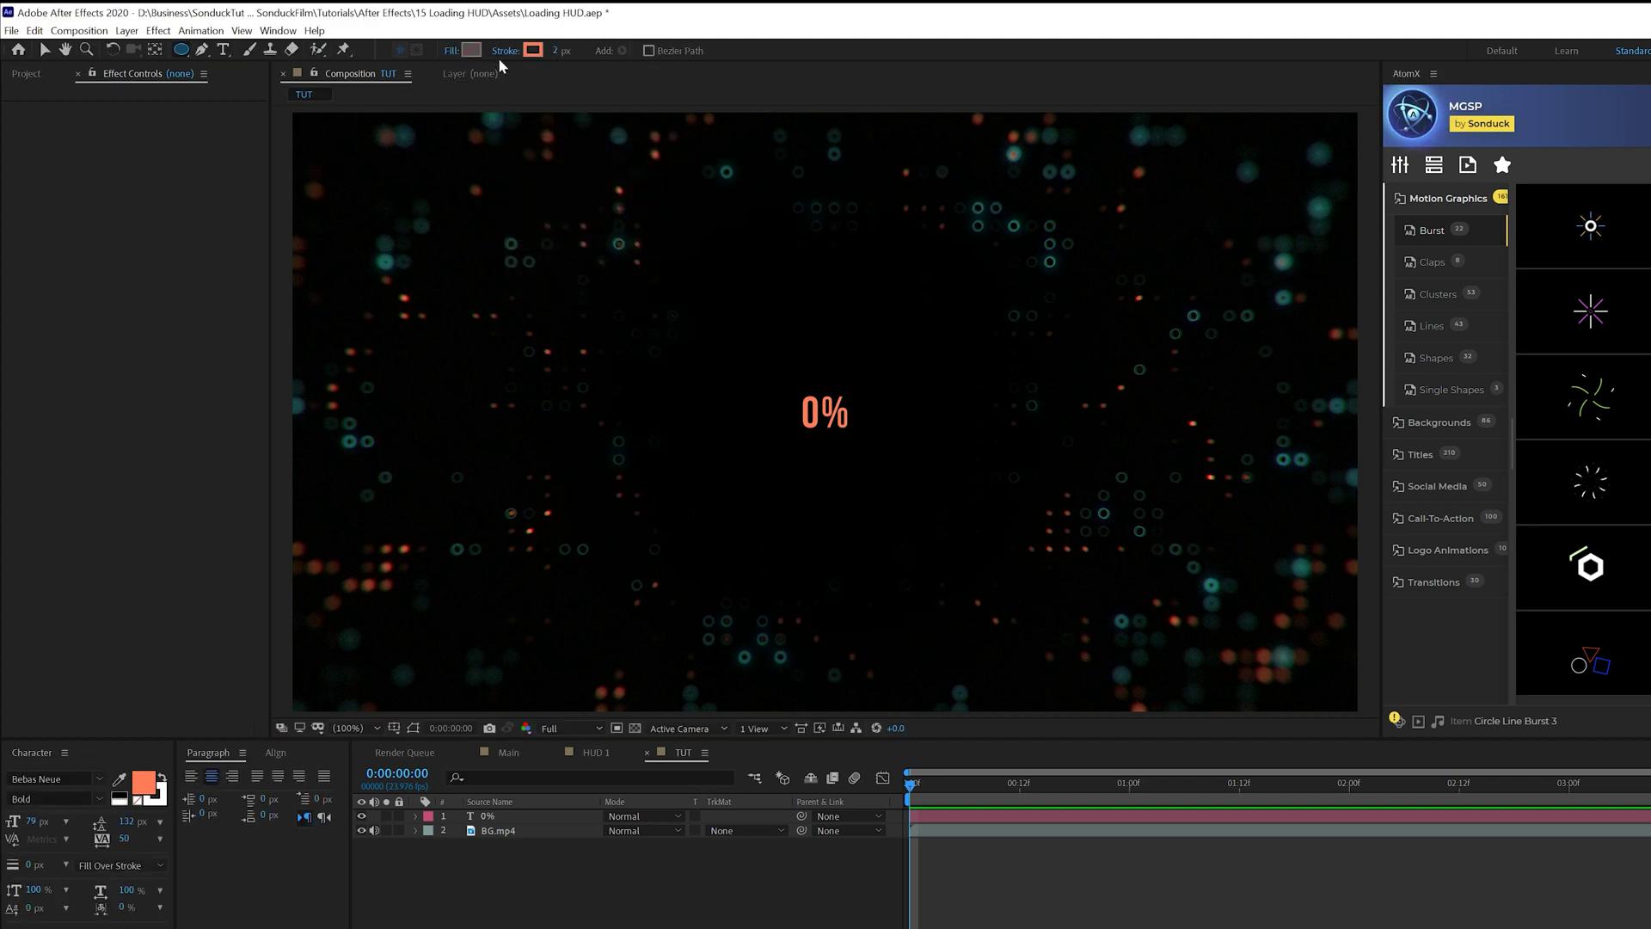
left_click(503, 53)
left_click(547, 182)
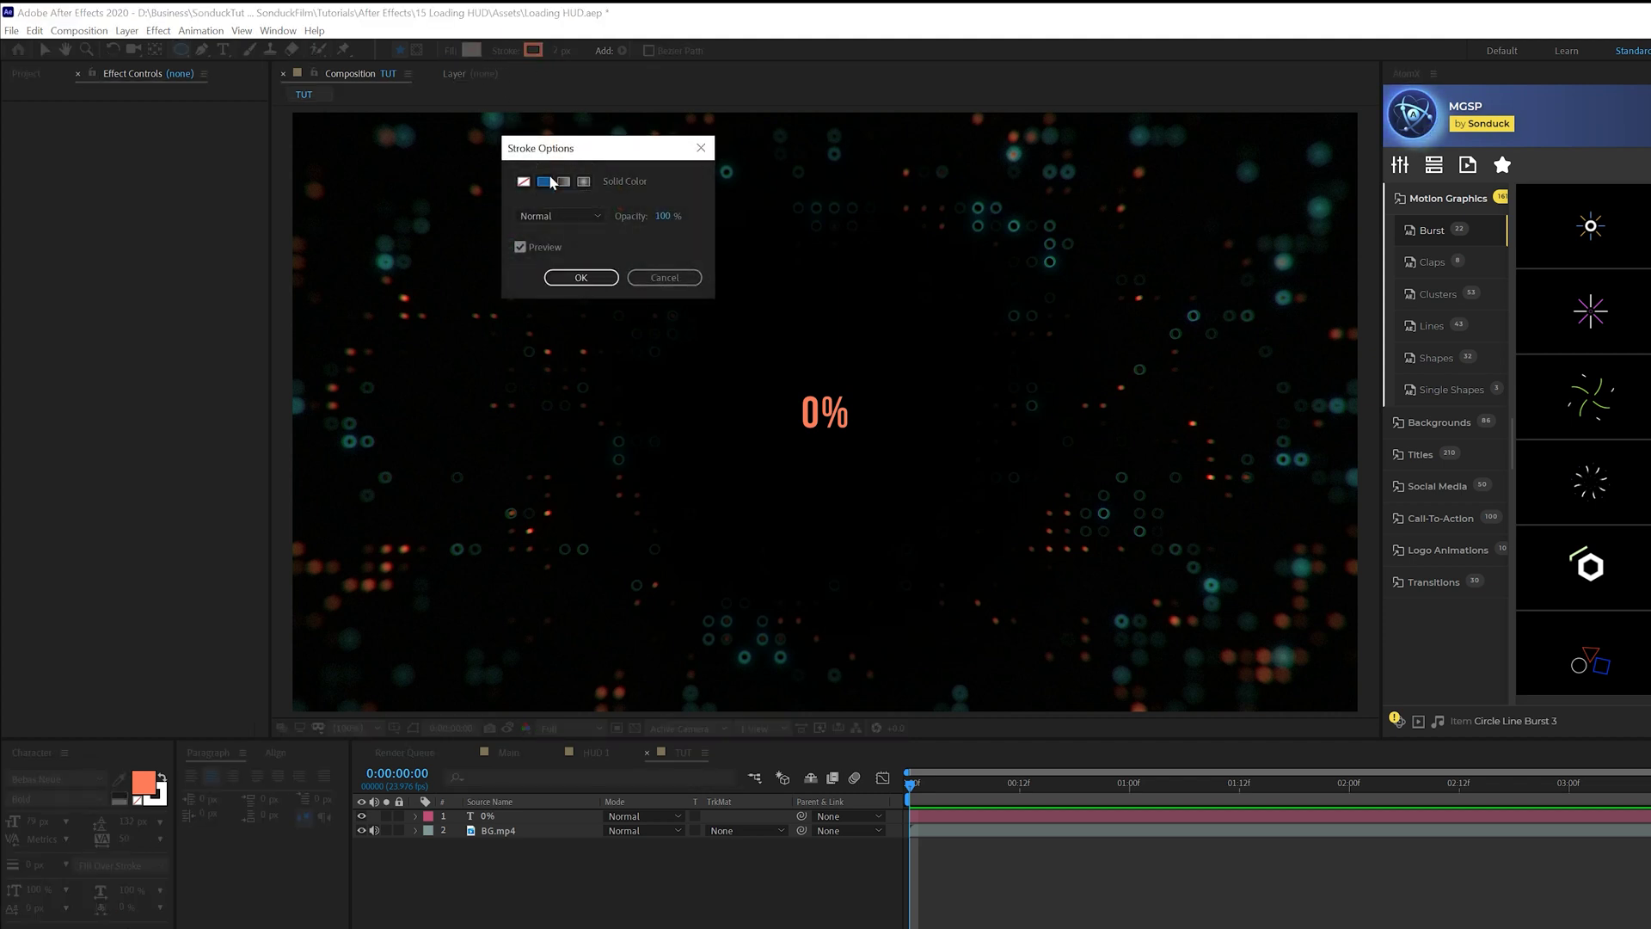
left_click(564, 278)
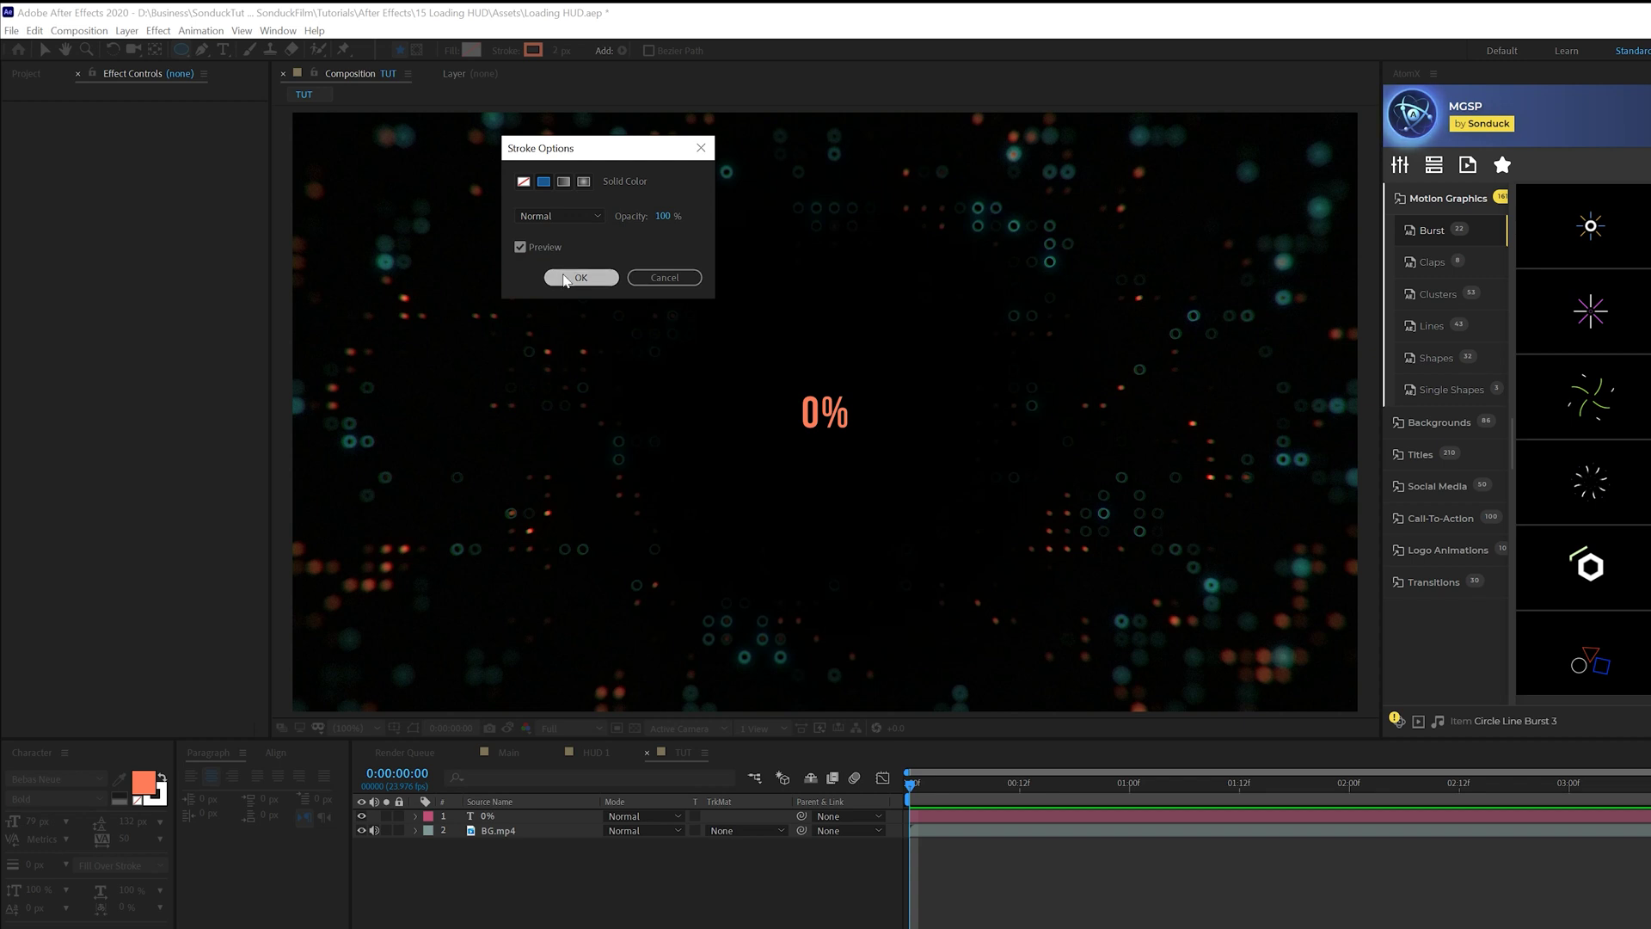
left_click(534, 51)
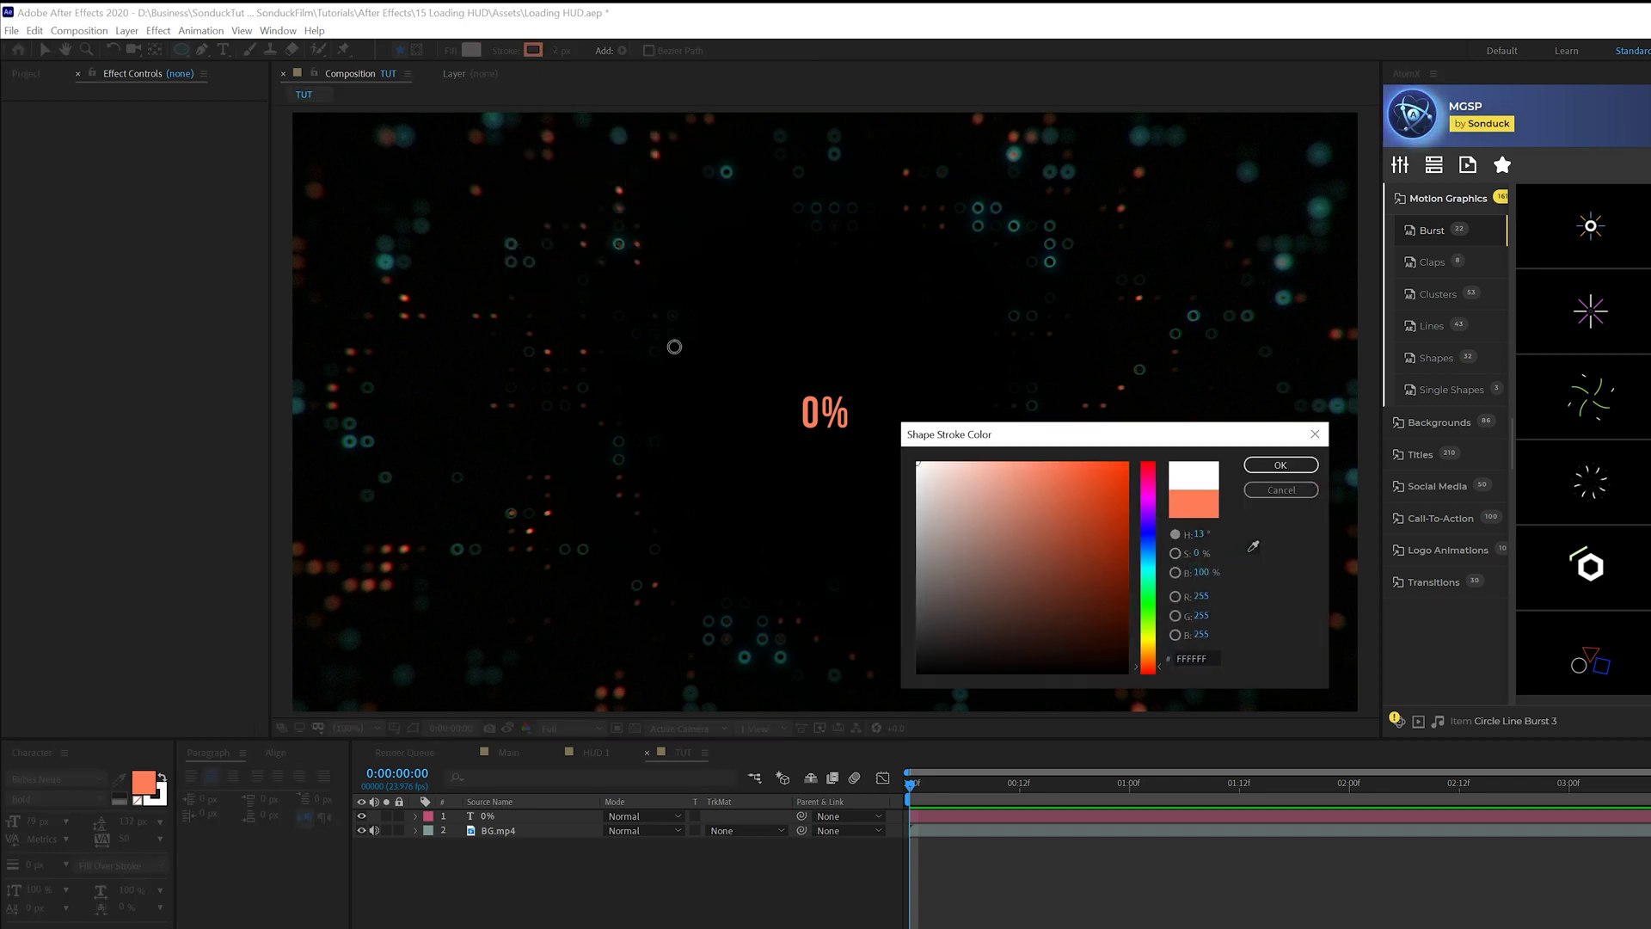
left_click(1281, 464)
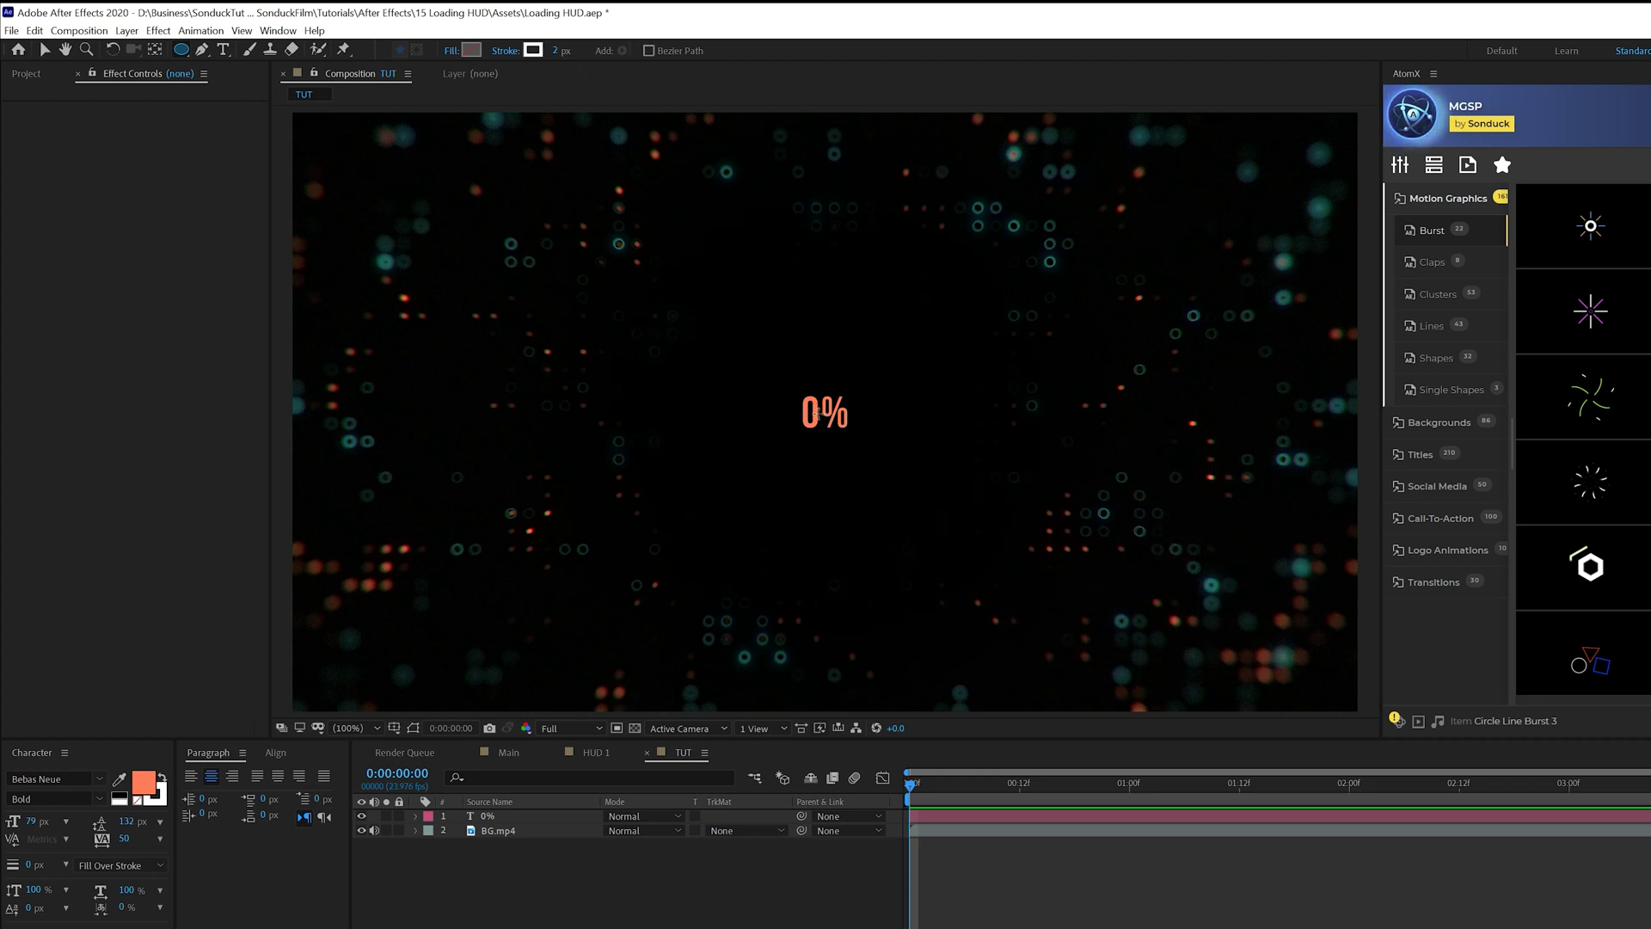
- Draw a circle over the 0% text and centre it in the composition
left_click_drag(812, 406, 925, 560)
left_click(277, 753)
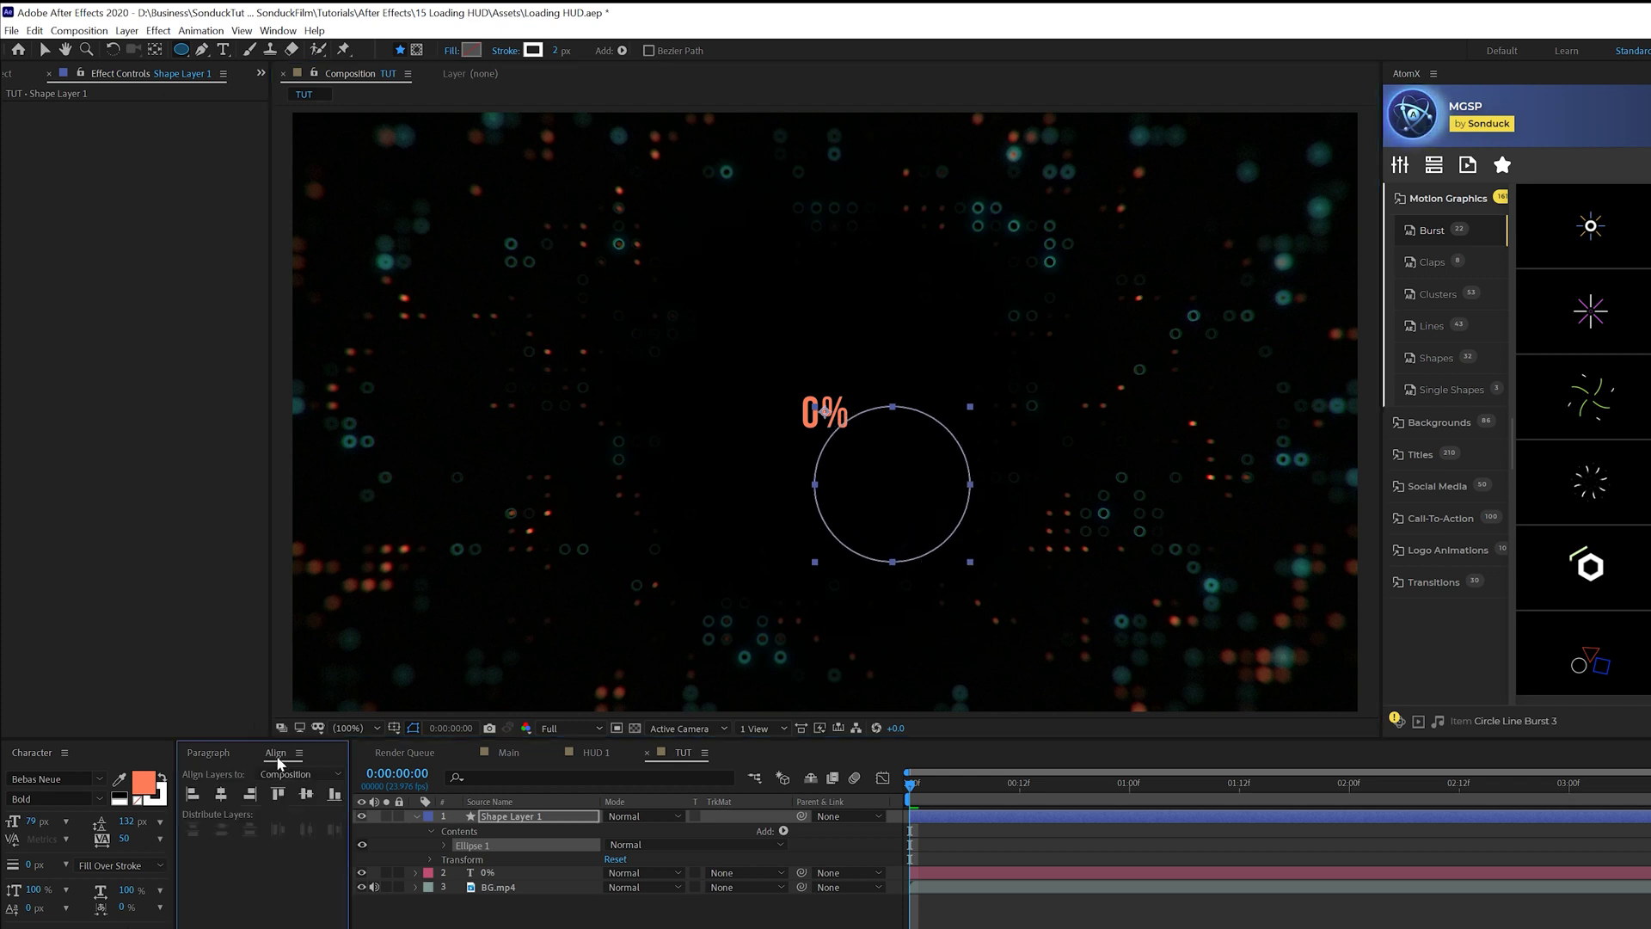
key("v")
key("ctrl+alt+Home")
key("ctrl+Home")
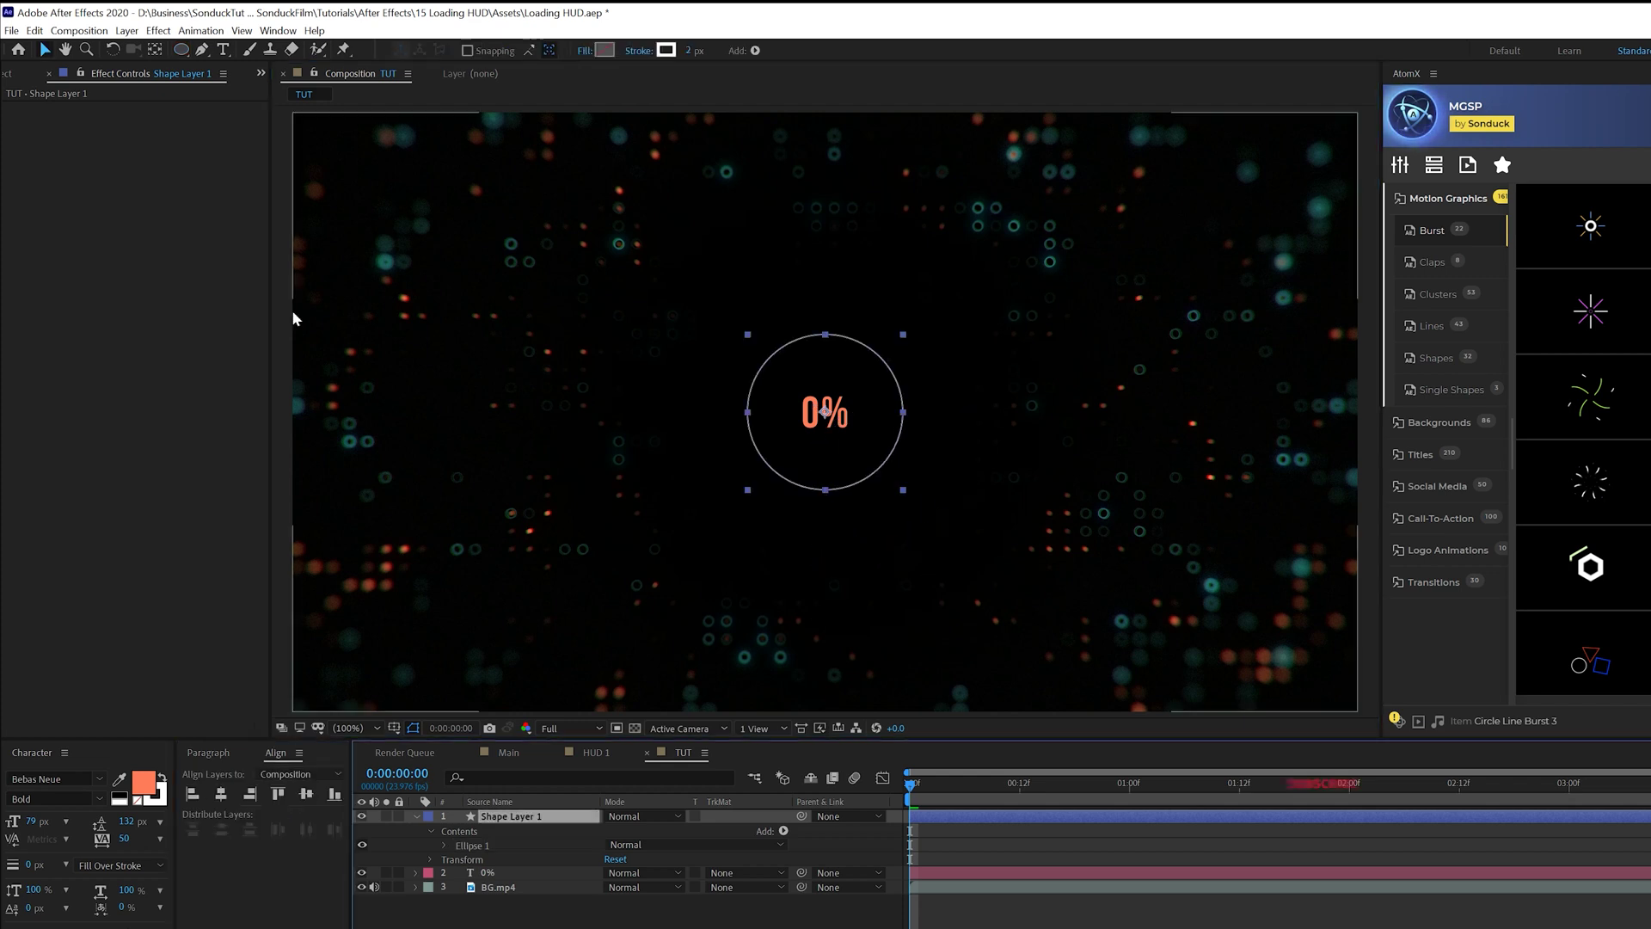
left_click(155, 50)
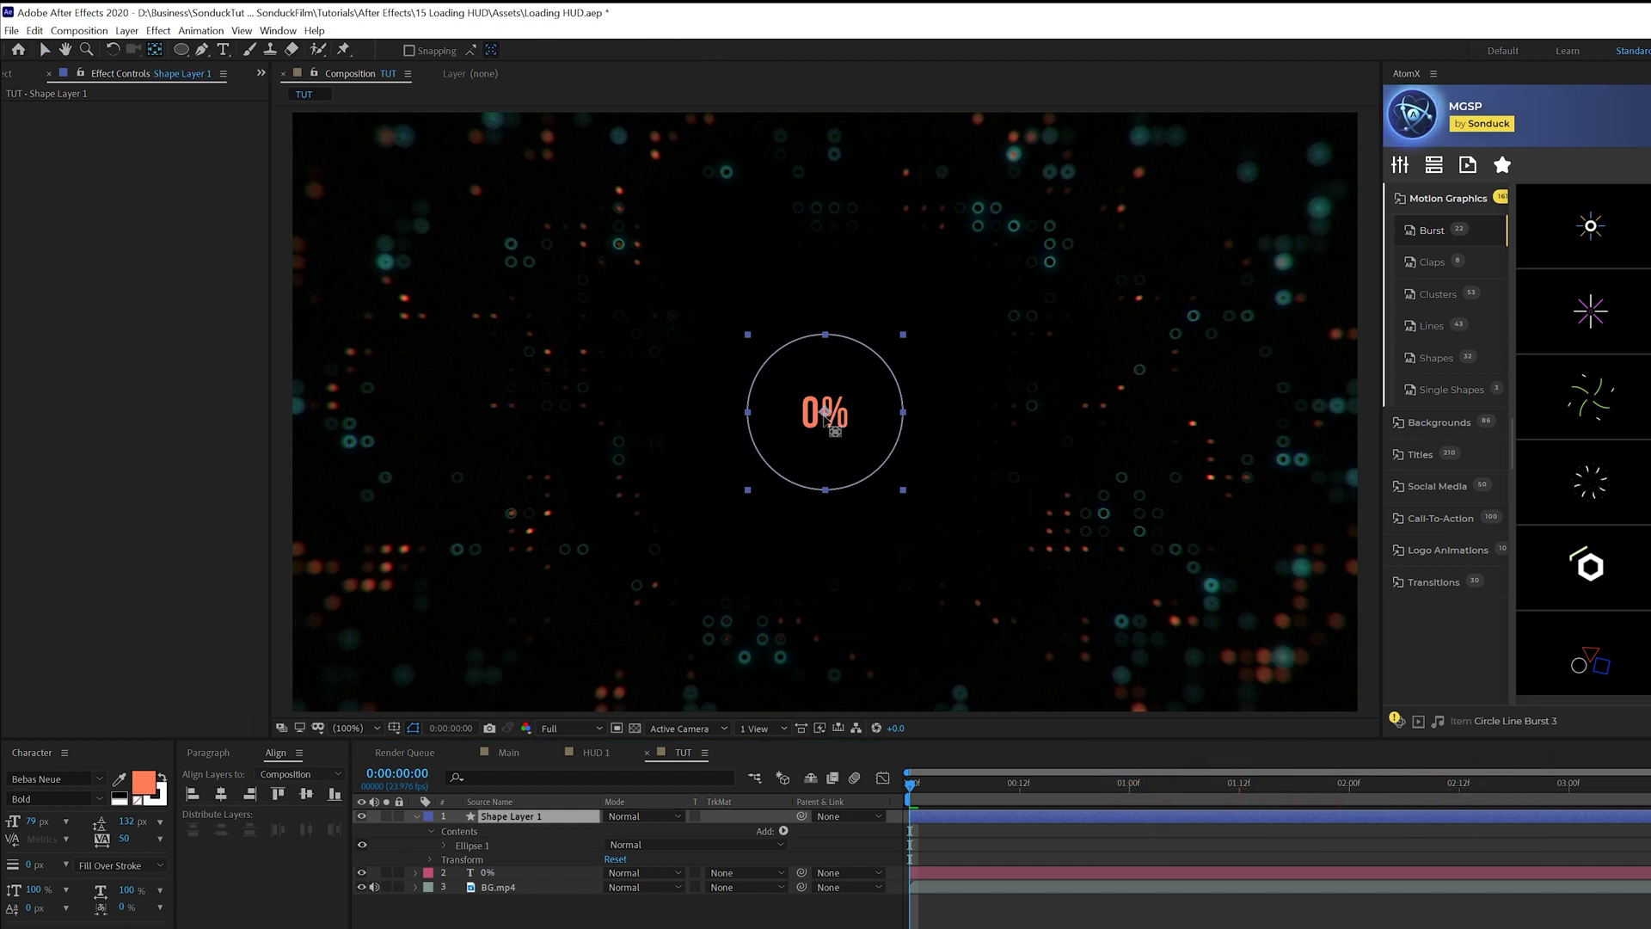
key("v")
scroll(825, 412, "up", 2)
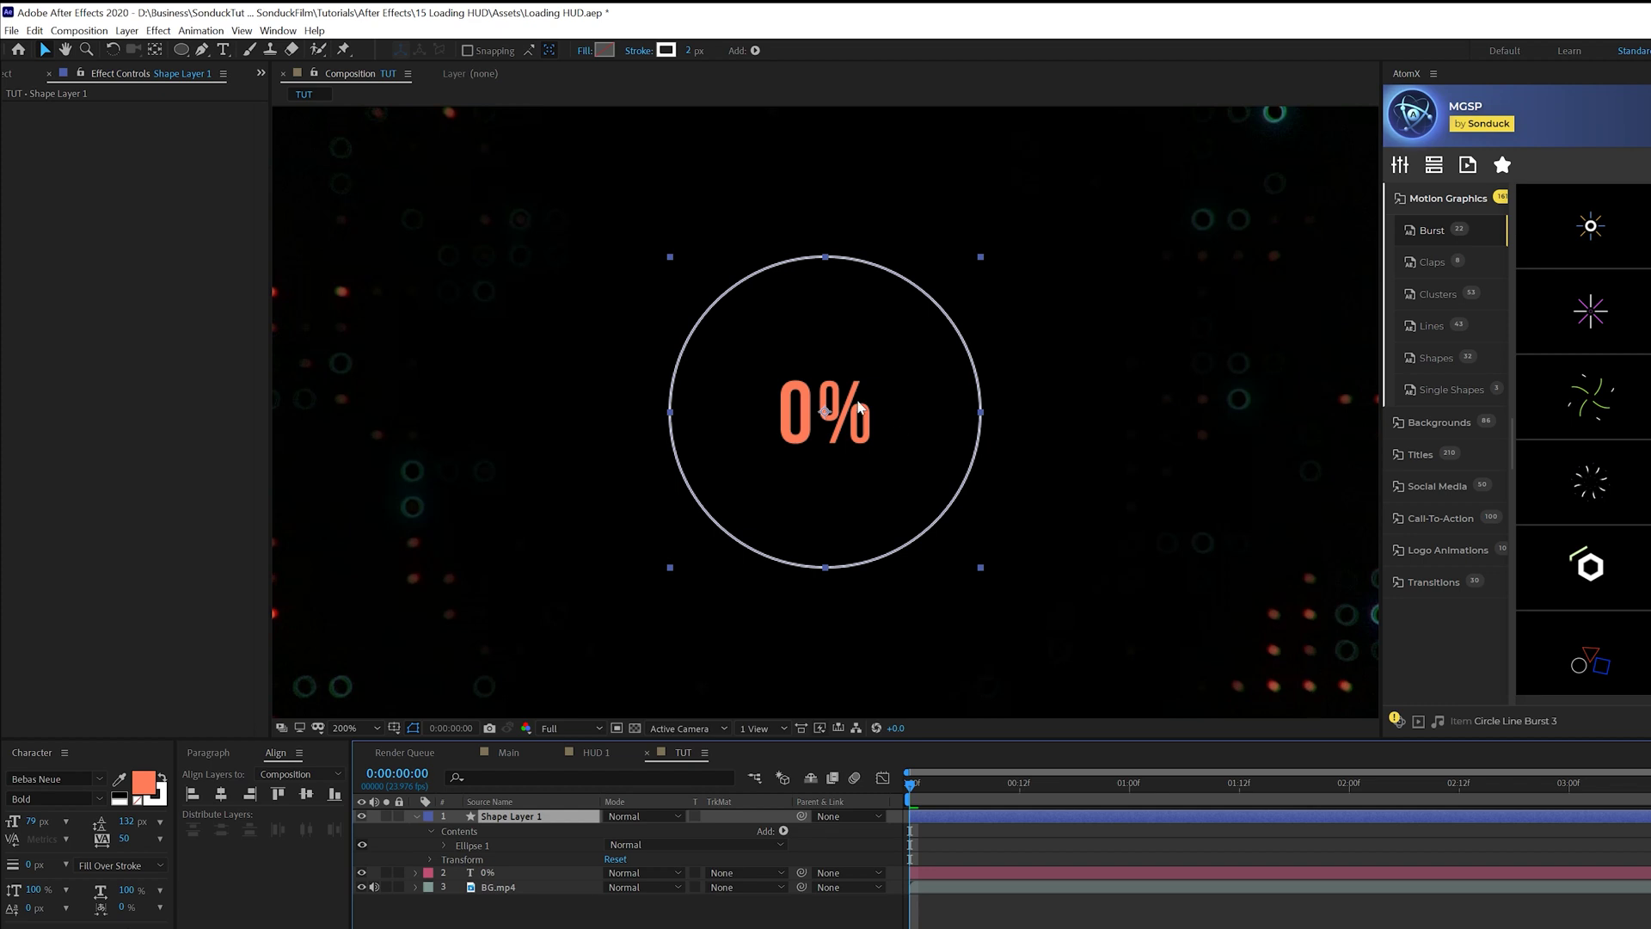
- Dash the circle's stroke with Dash 61 and Gap 28
left_click(464, 851)
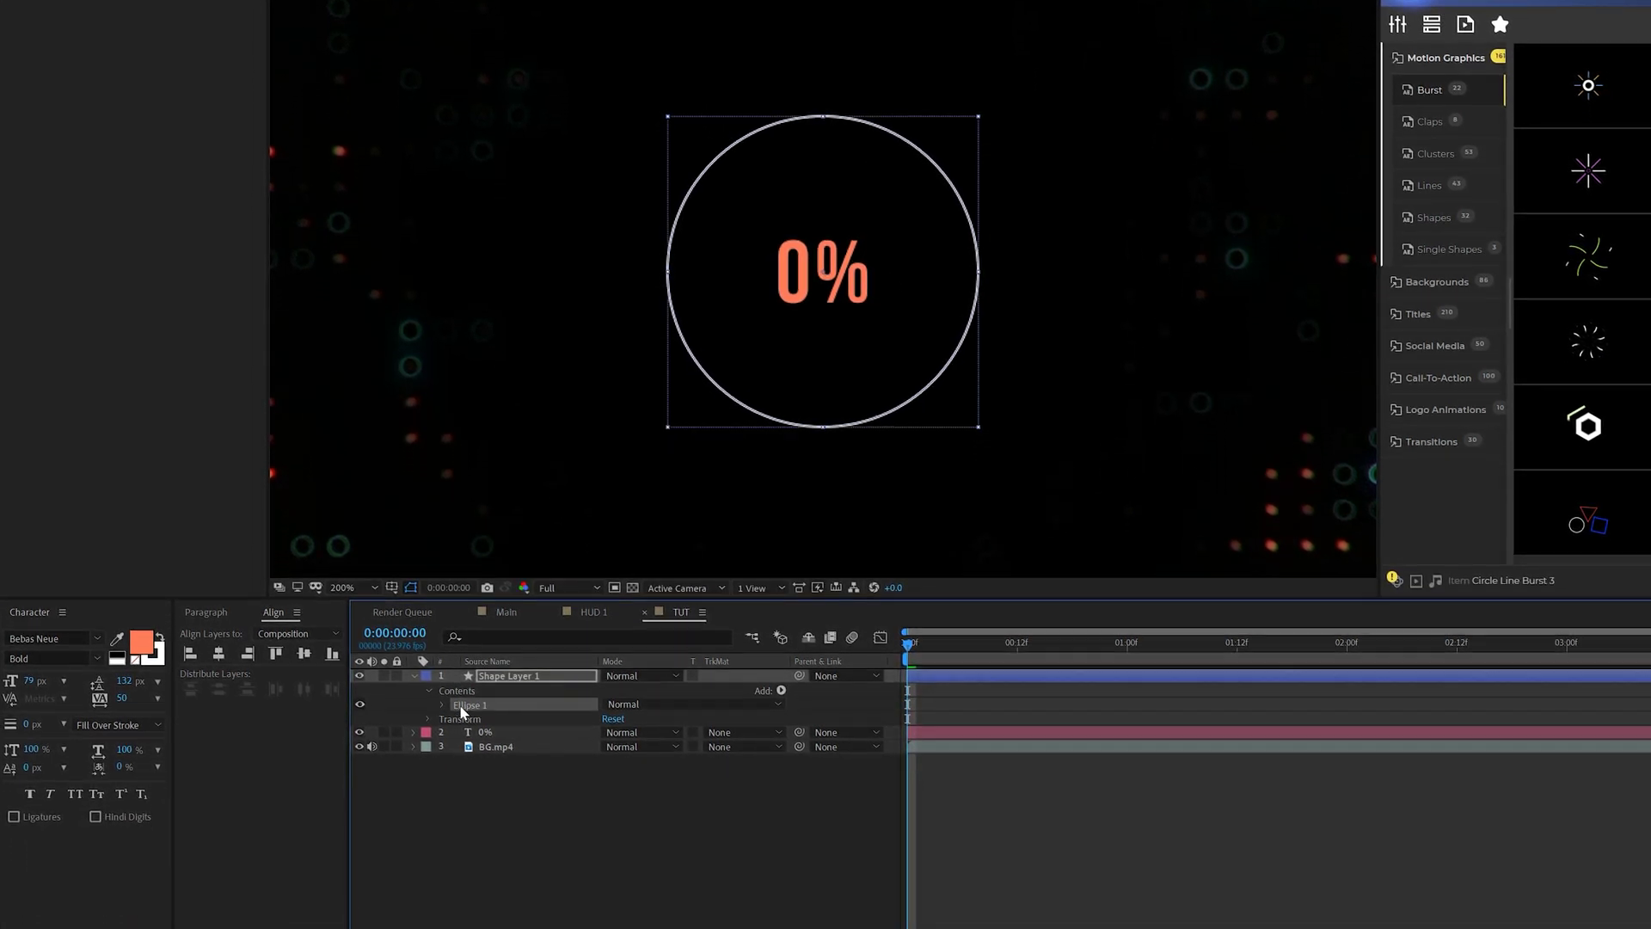
left_click(442, 704)
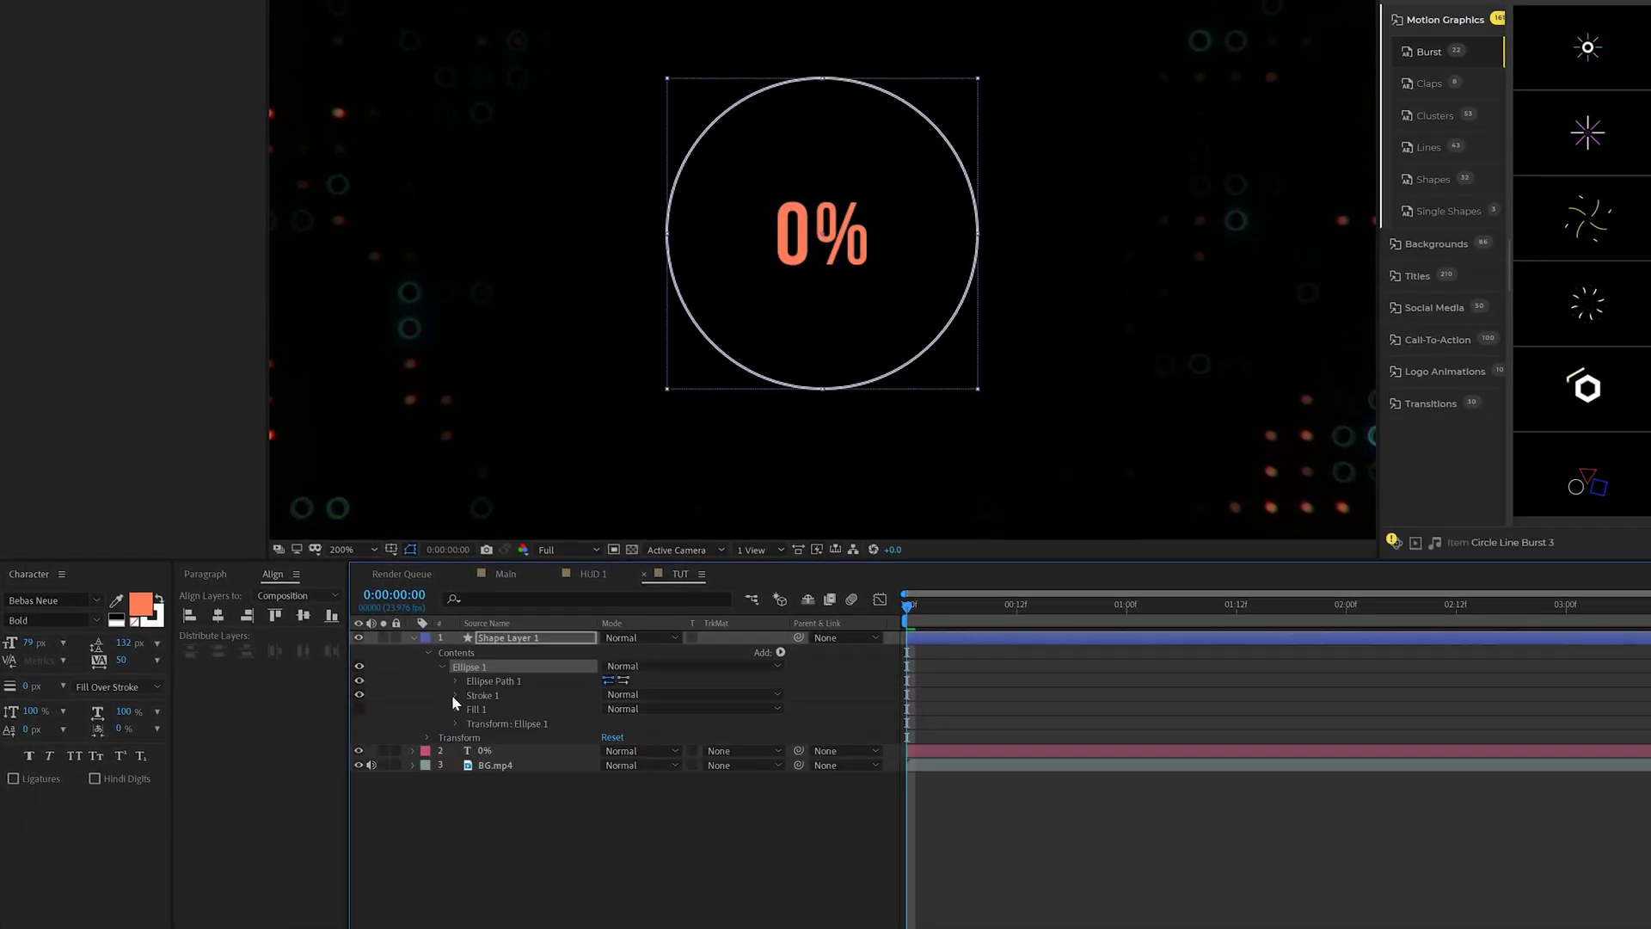
left_click(454, 695)
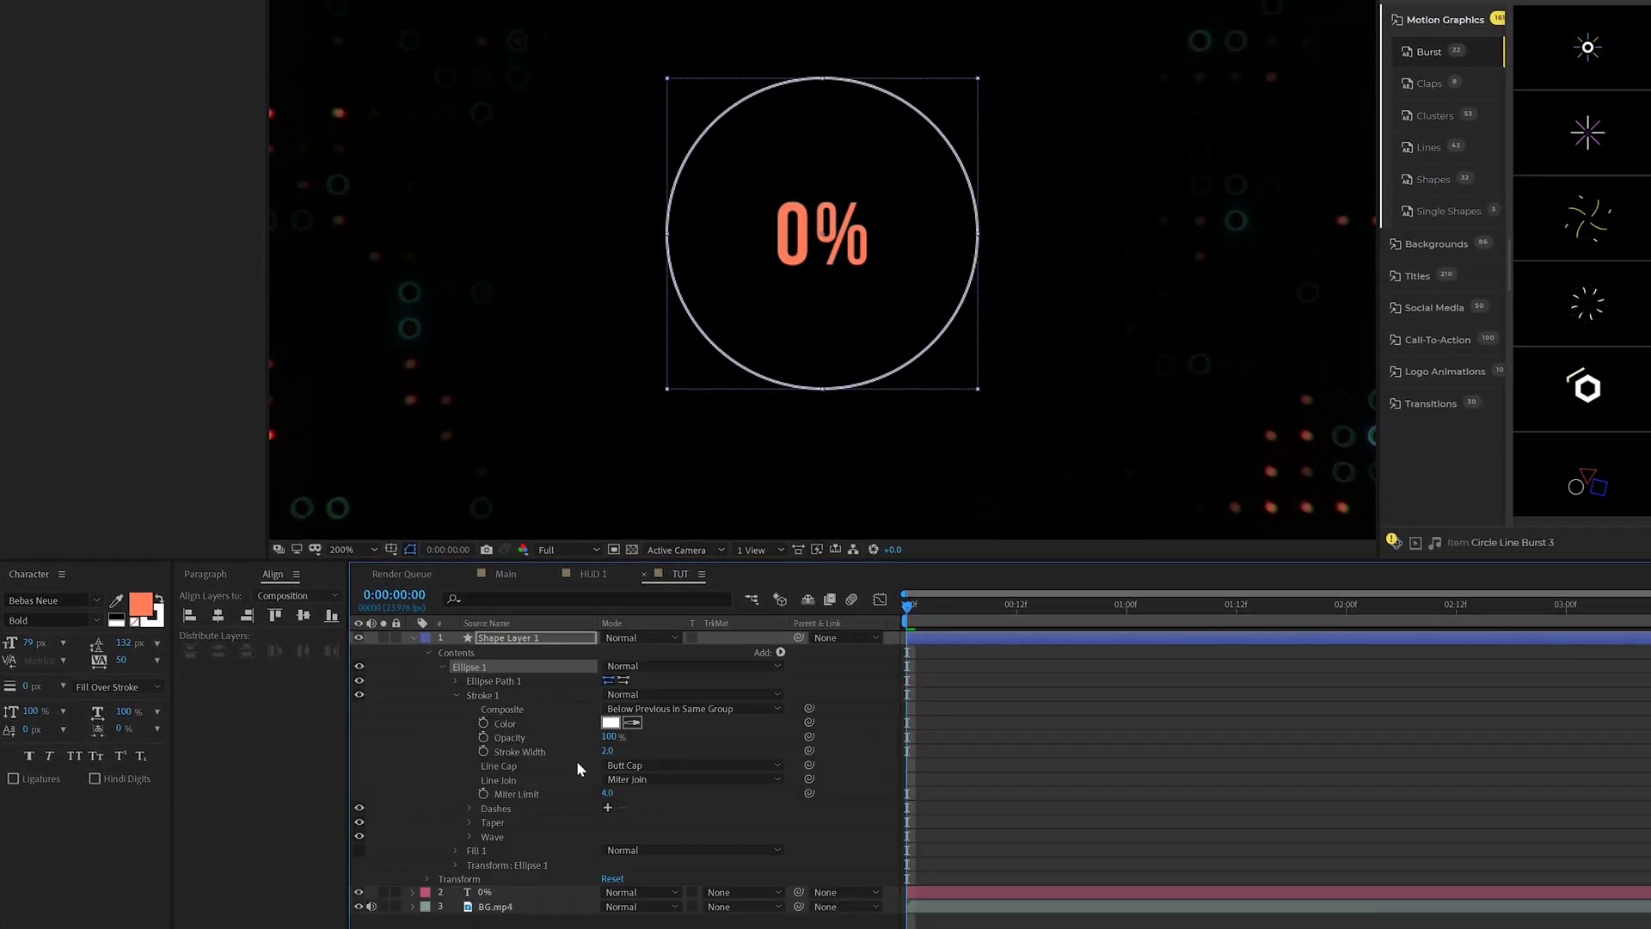
left_click(607, 809)
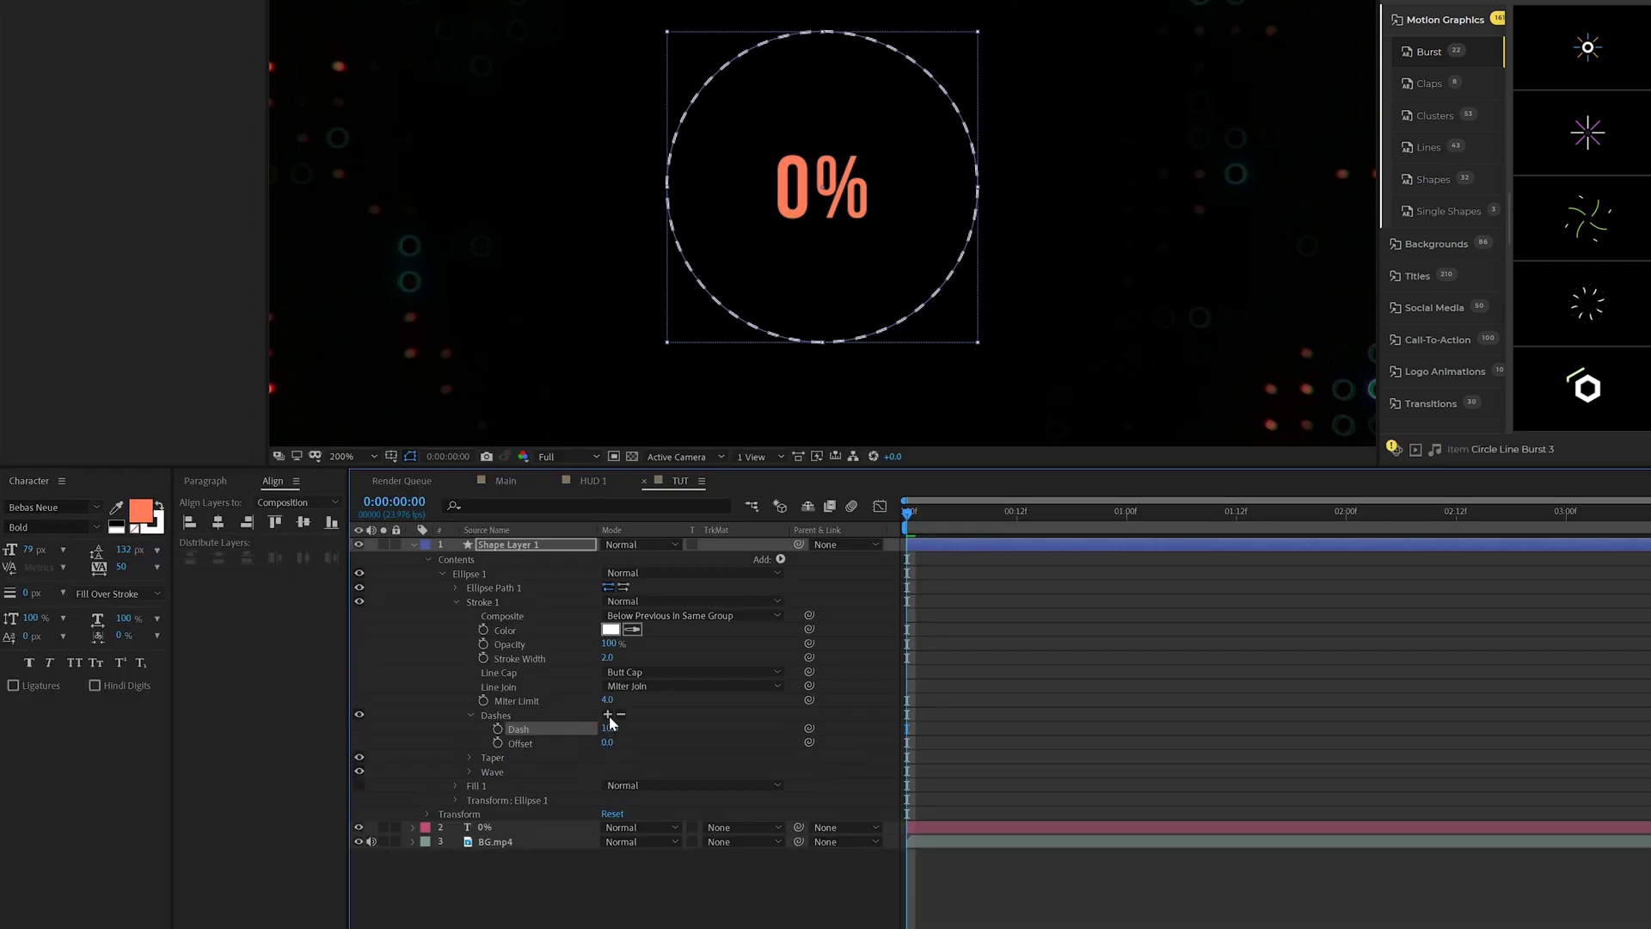
left_click(608, 715)
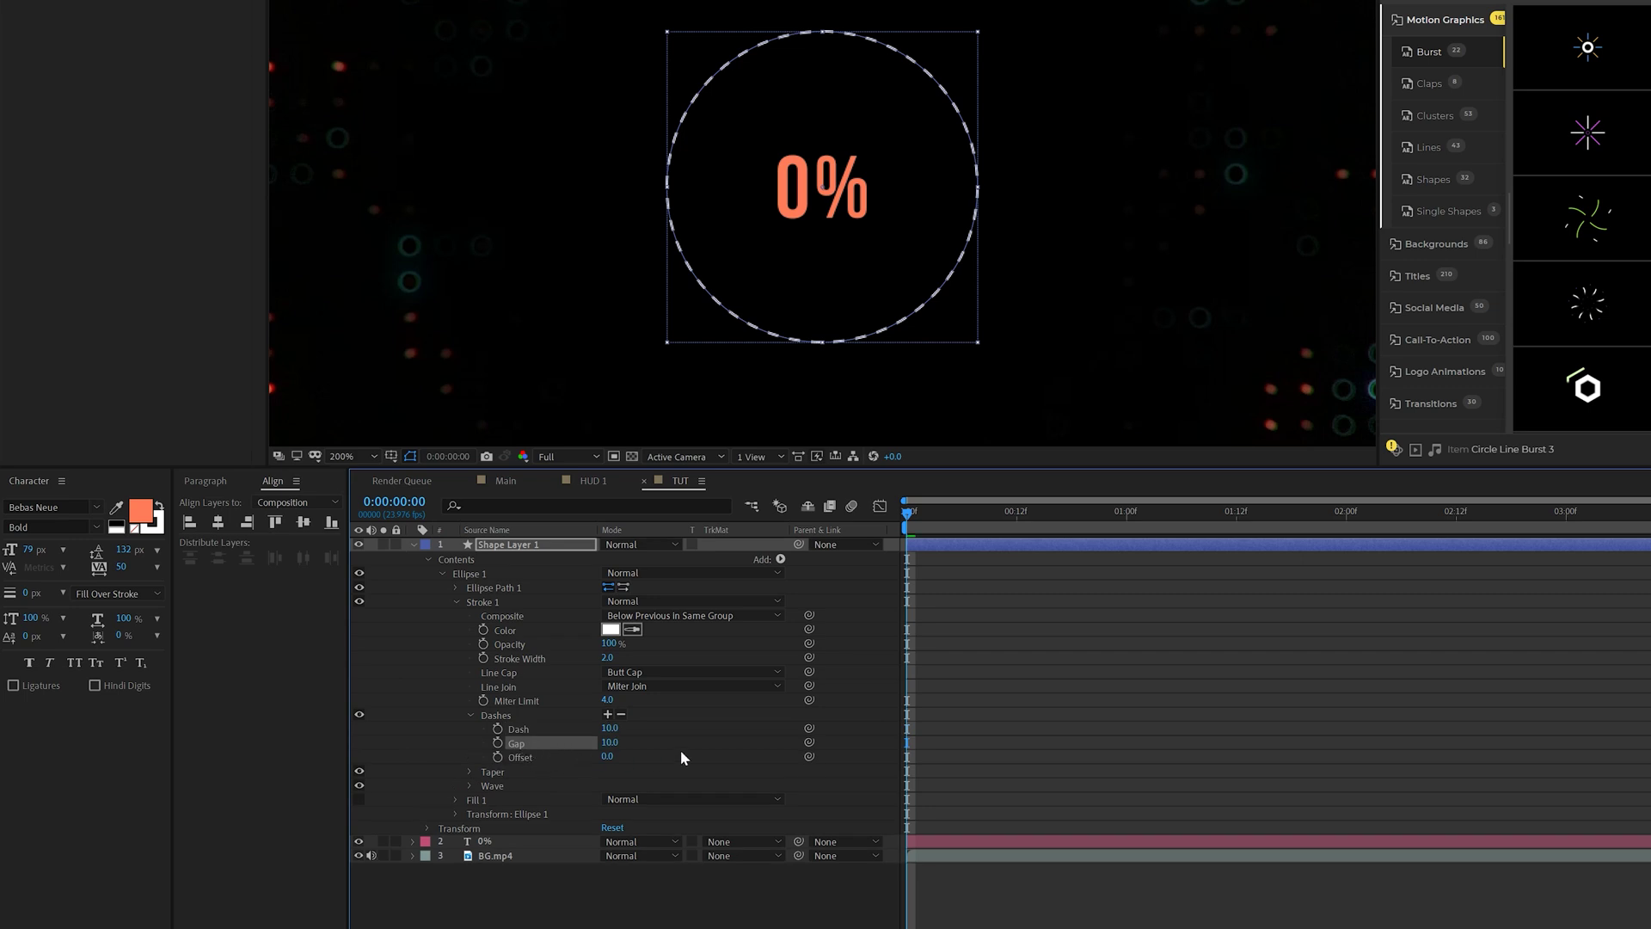
mouse_move(610, 727)
left_mouse_down()
mouse_move(660, 728)
mouse_move(606, 735)
left_mouse_up()
left_click(781, 56)
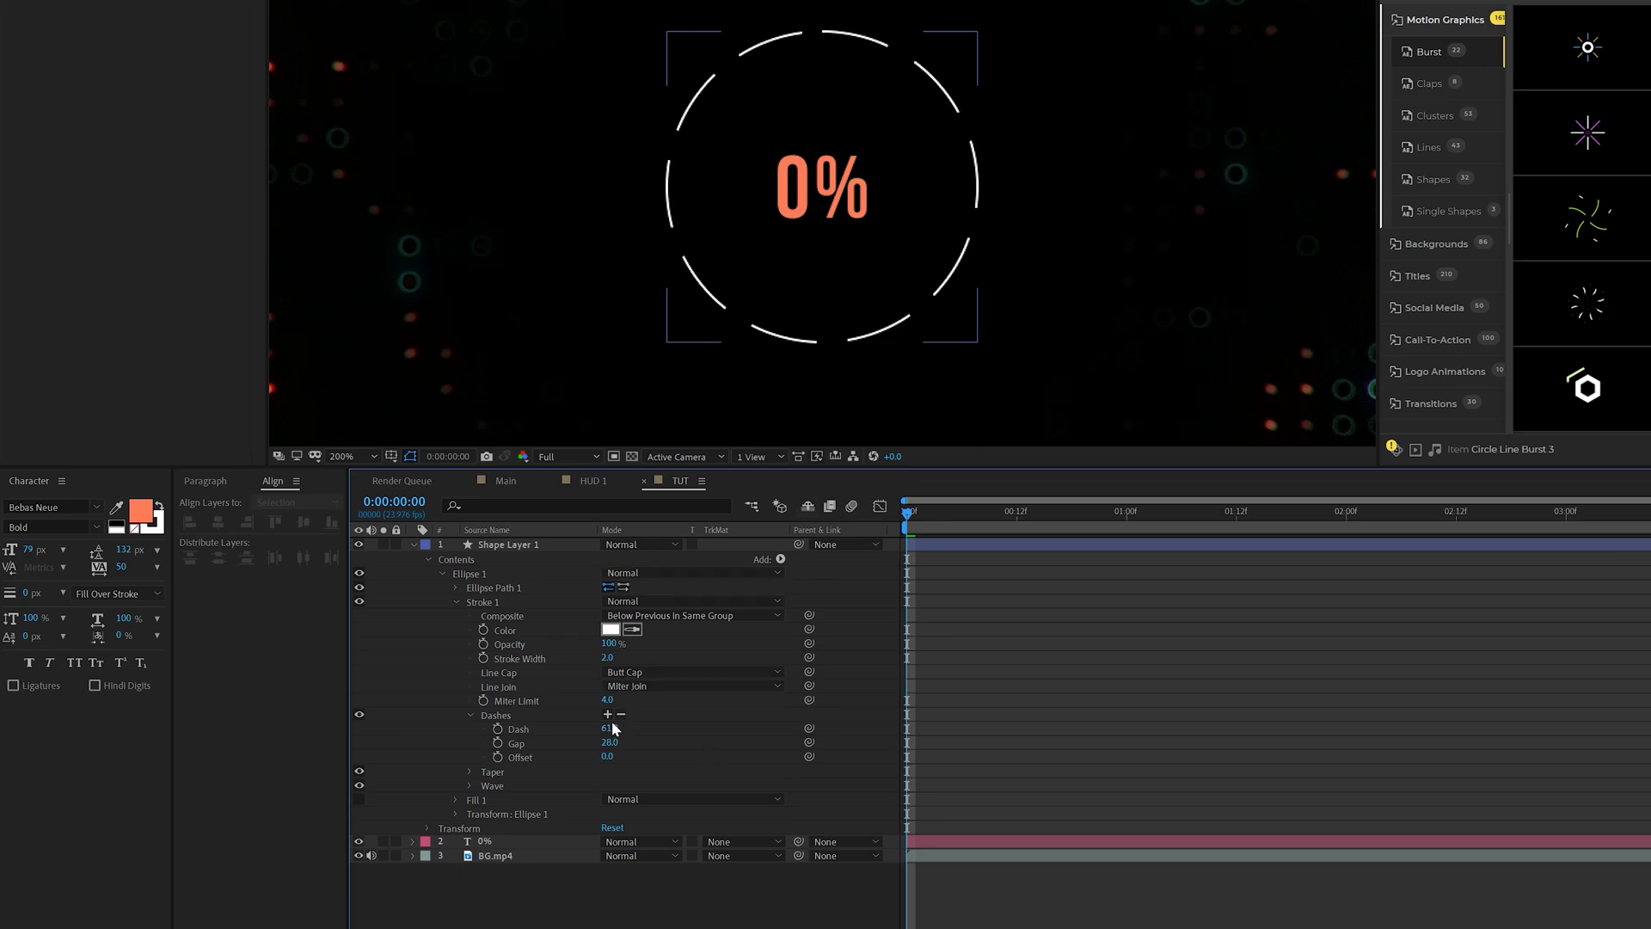
left_click(442, 573)
- Add Trim Paths to the ring and lower its End to 56%
left_click(781, 560)
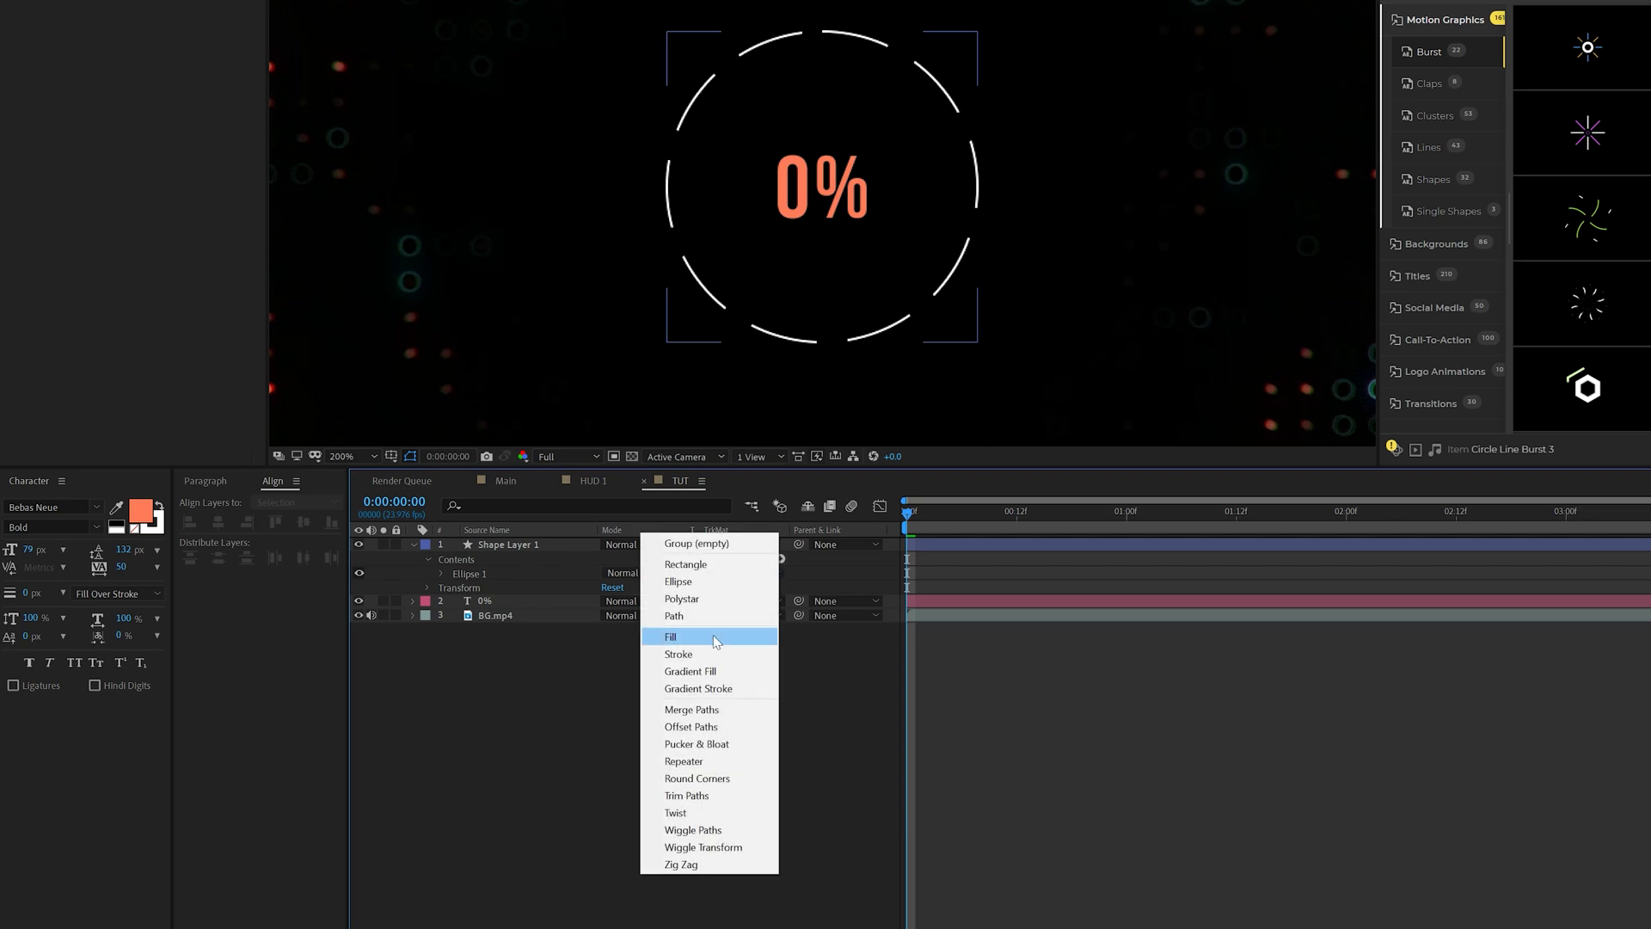
left_click(679, 797)
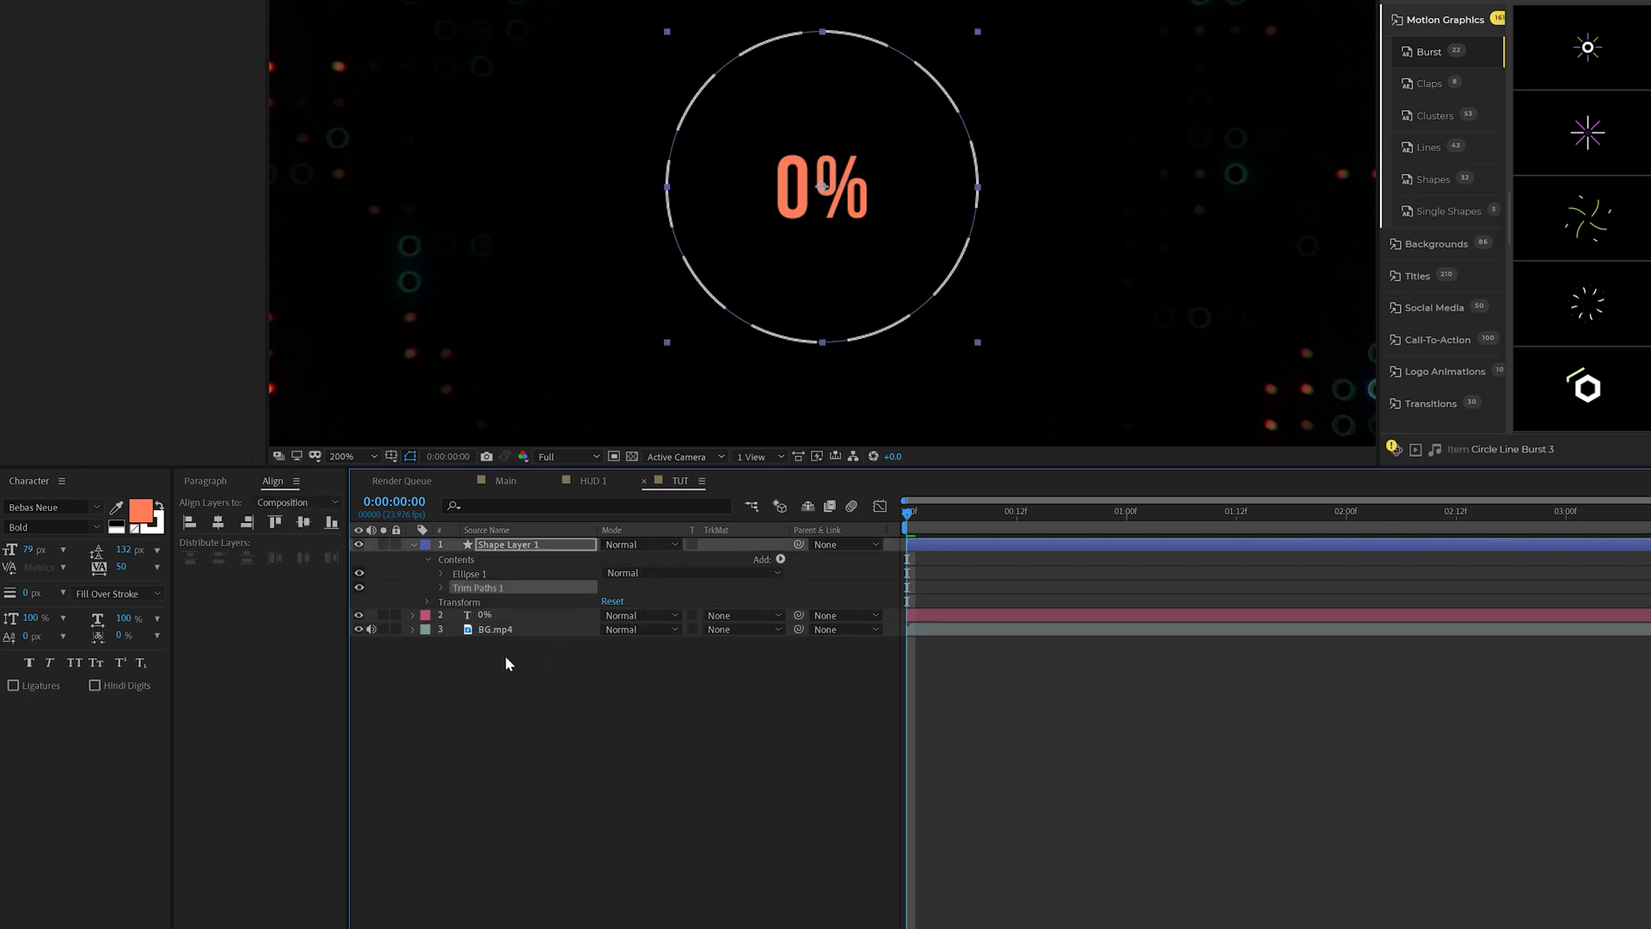
left_click(442, 584)
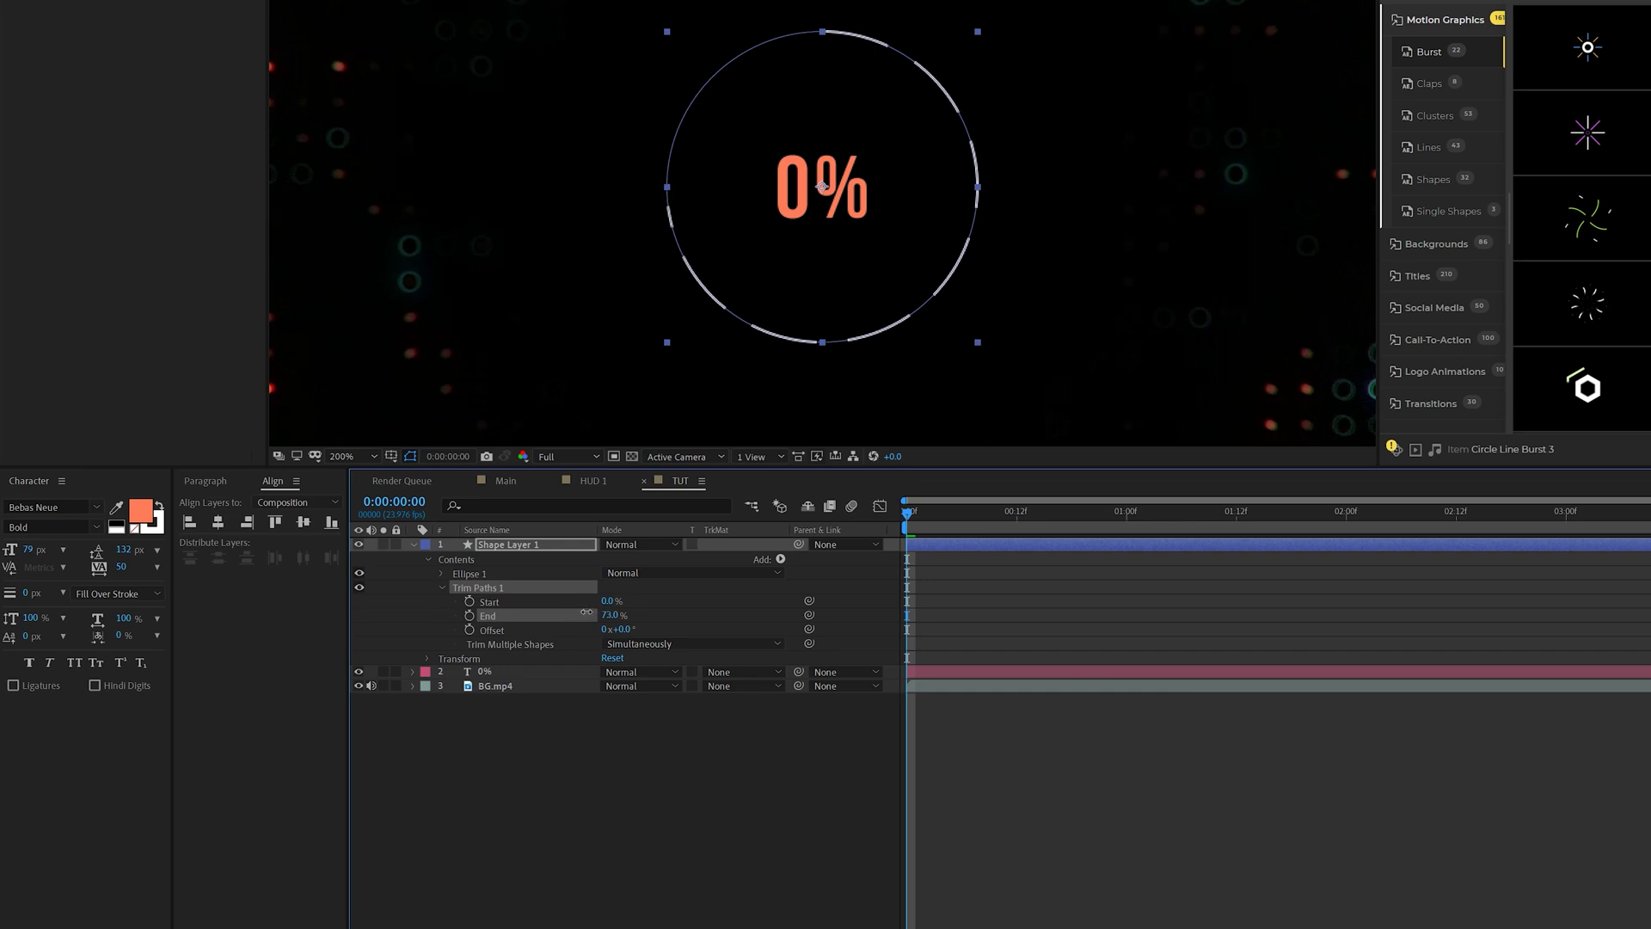
left_click(557, 371)
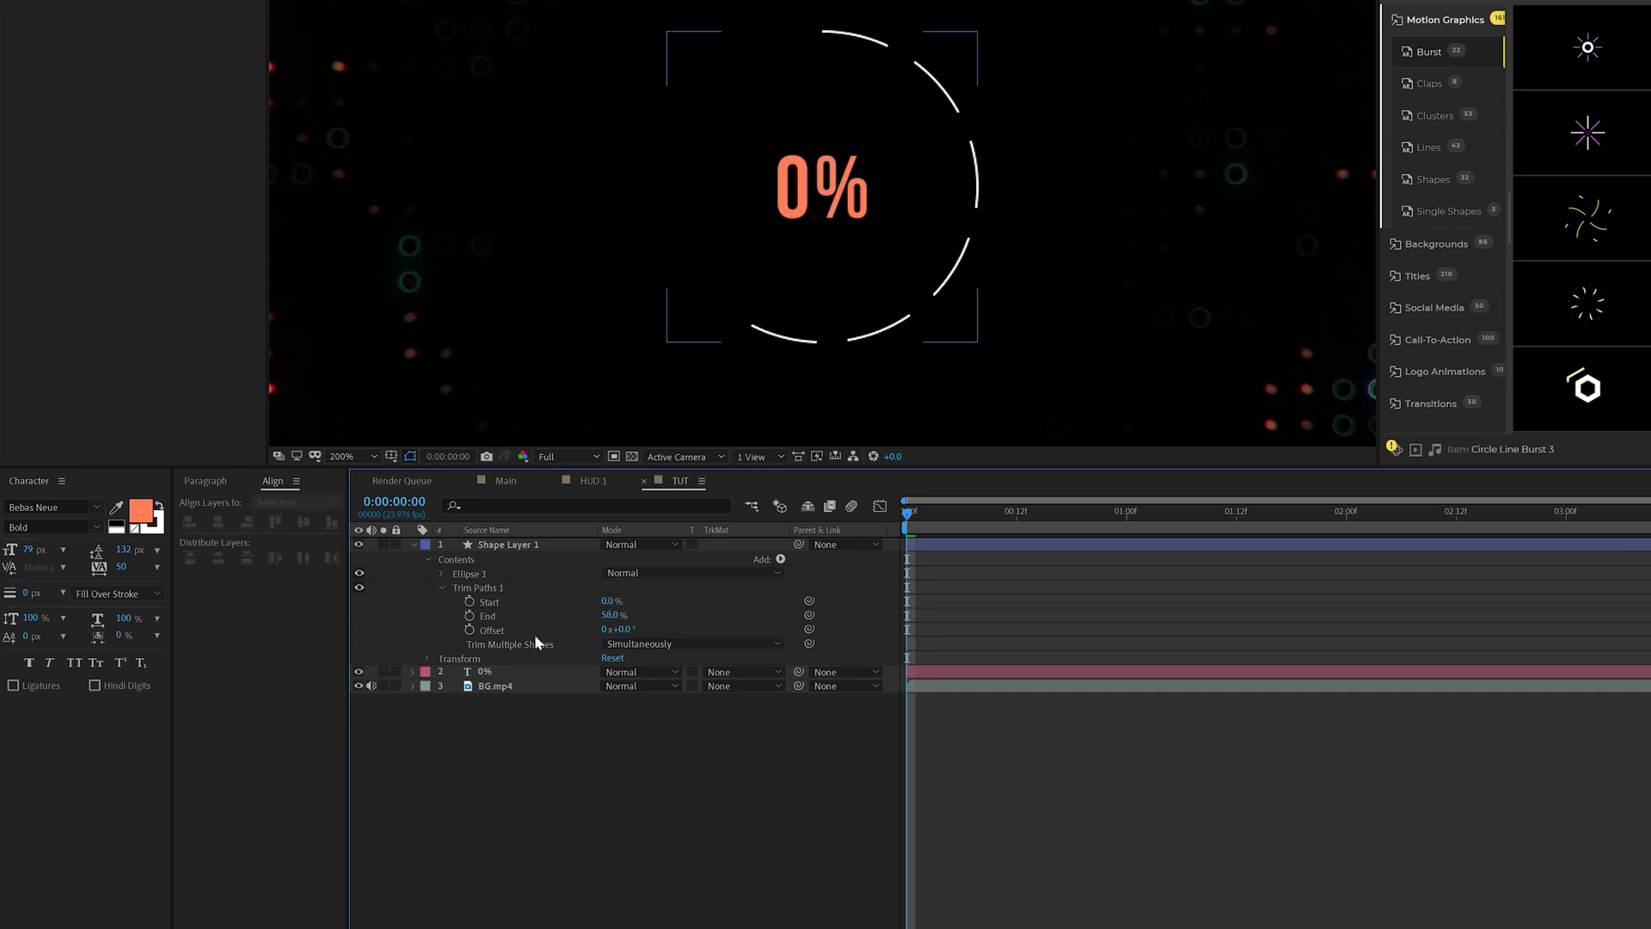
- Give the ring's Rotation a time*10 expression so it spins steadily
left_click(533, 545)
key("r")
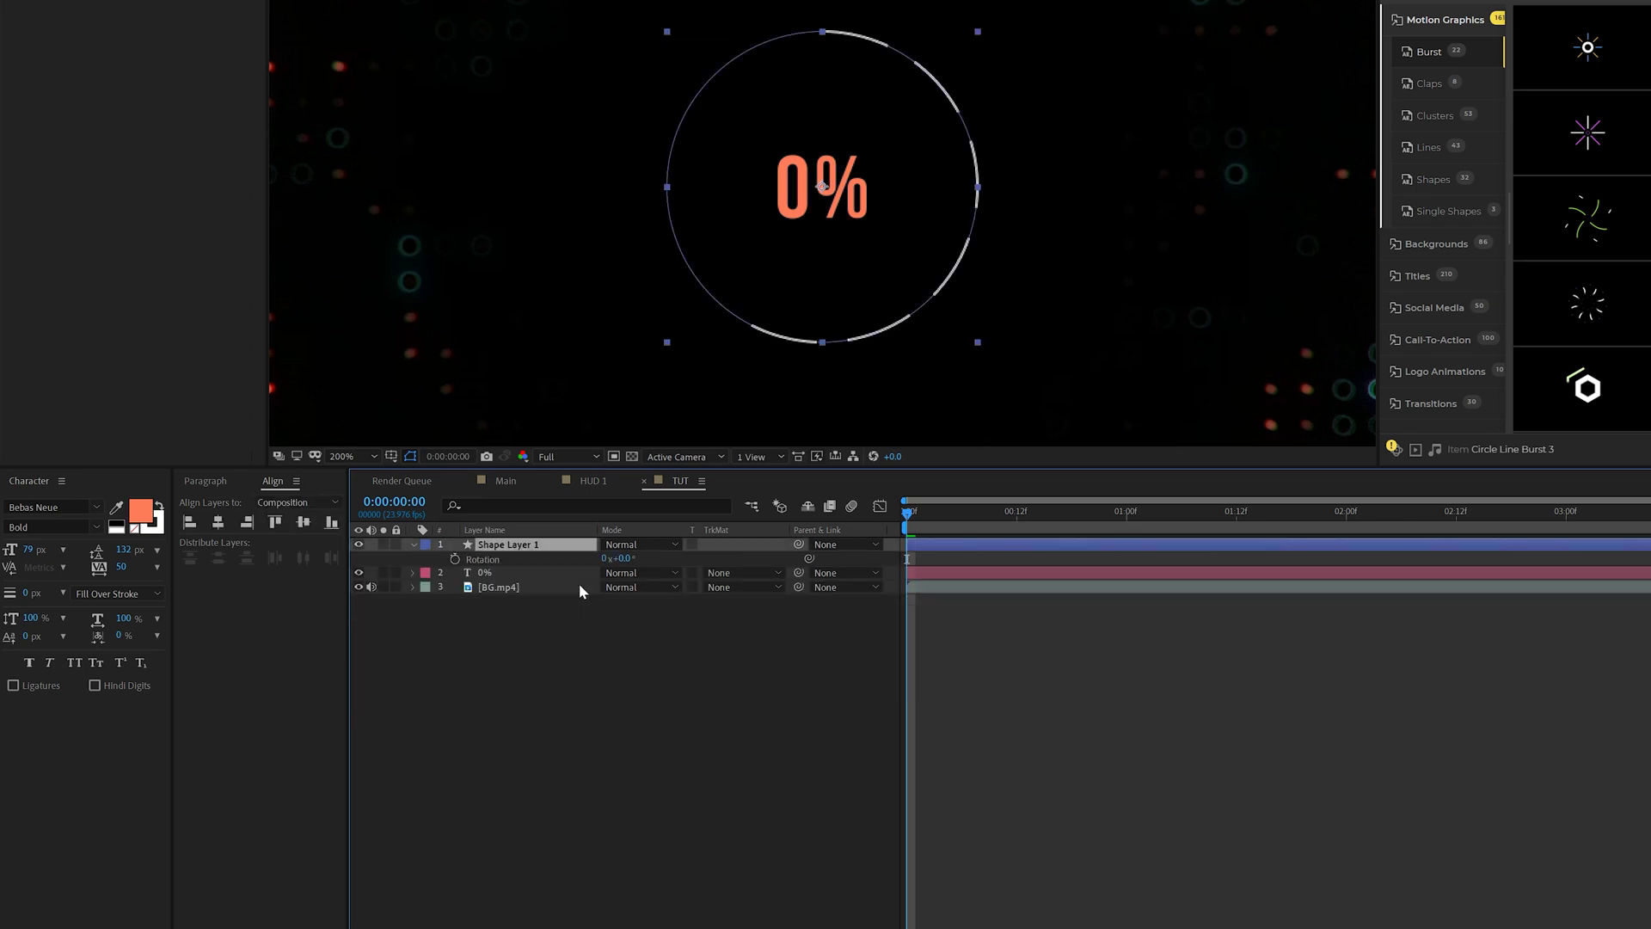
key("Return")
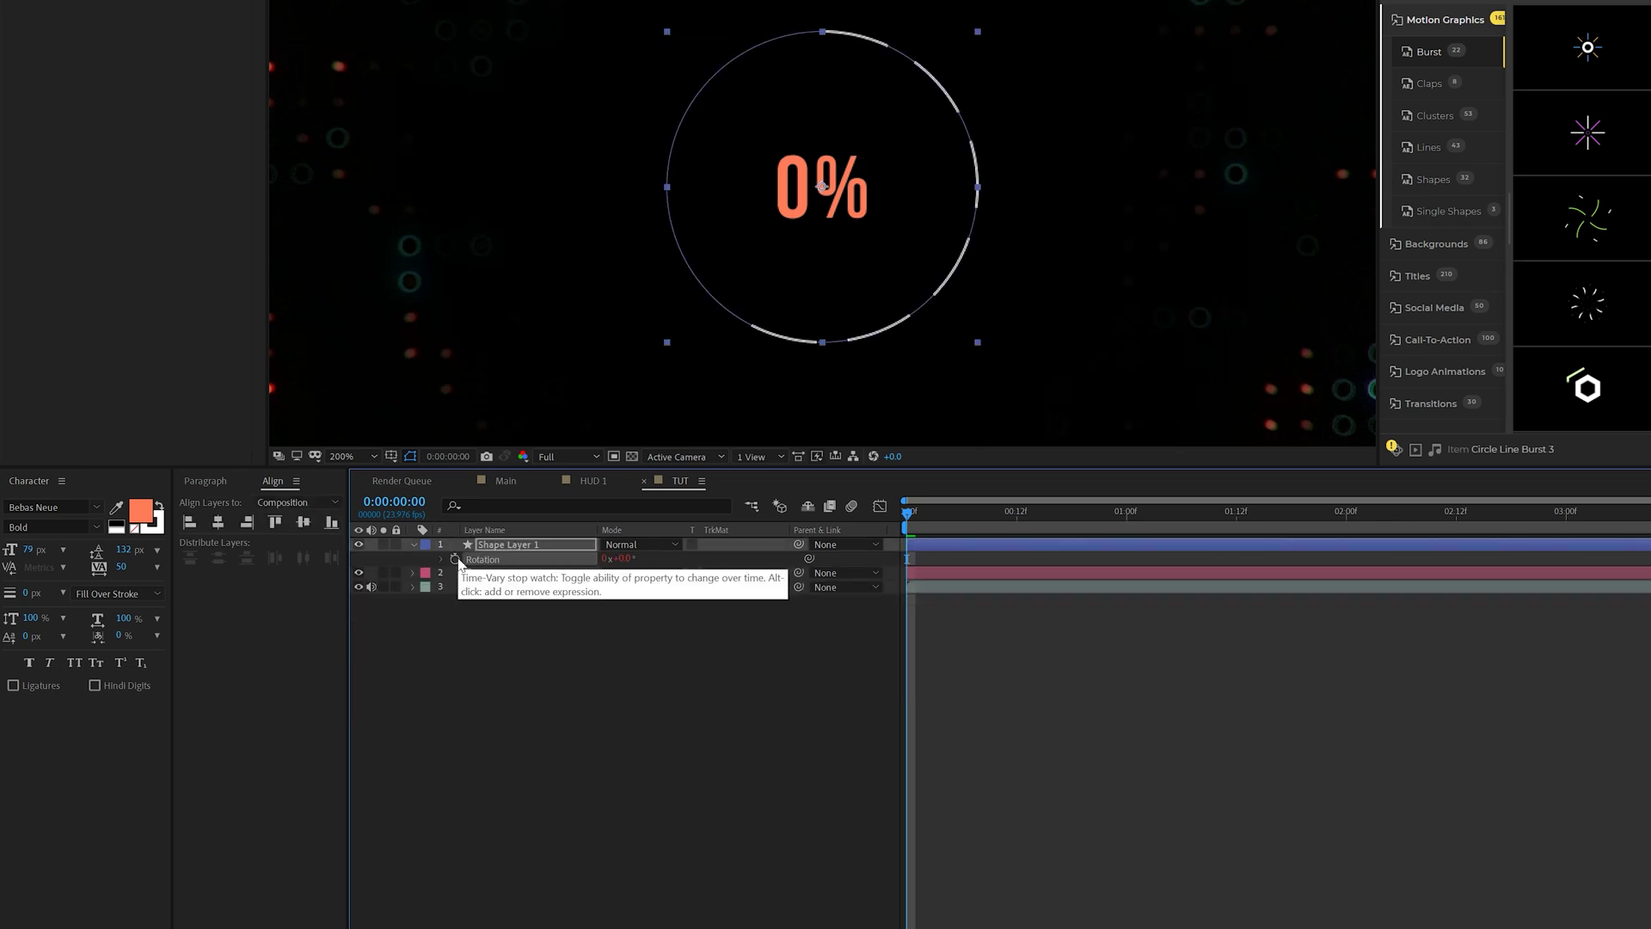
left_click(455, 559, "alt")
type("time*10")
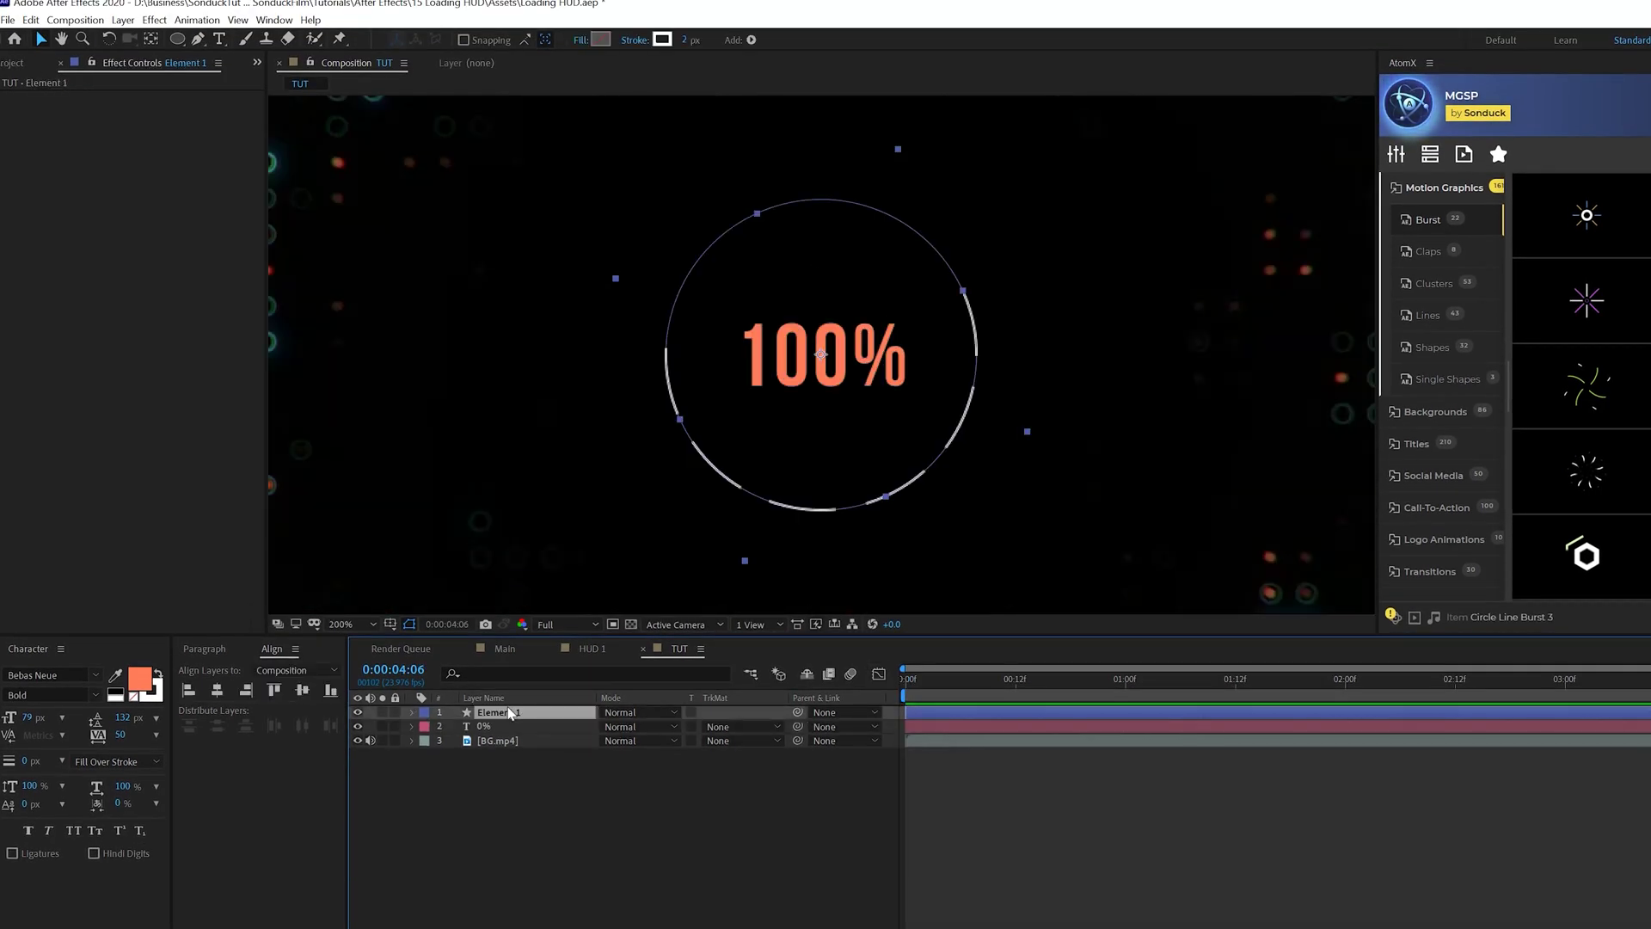
- Duplicate the ring and scale the copy up to 112%
left_click(31, 20)
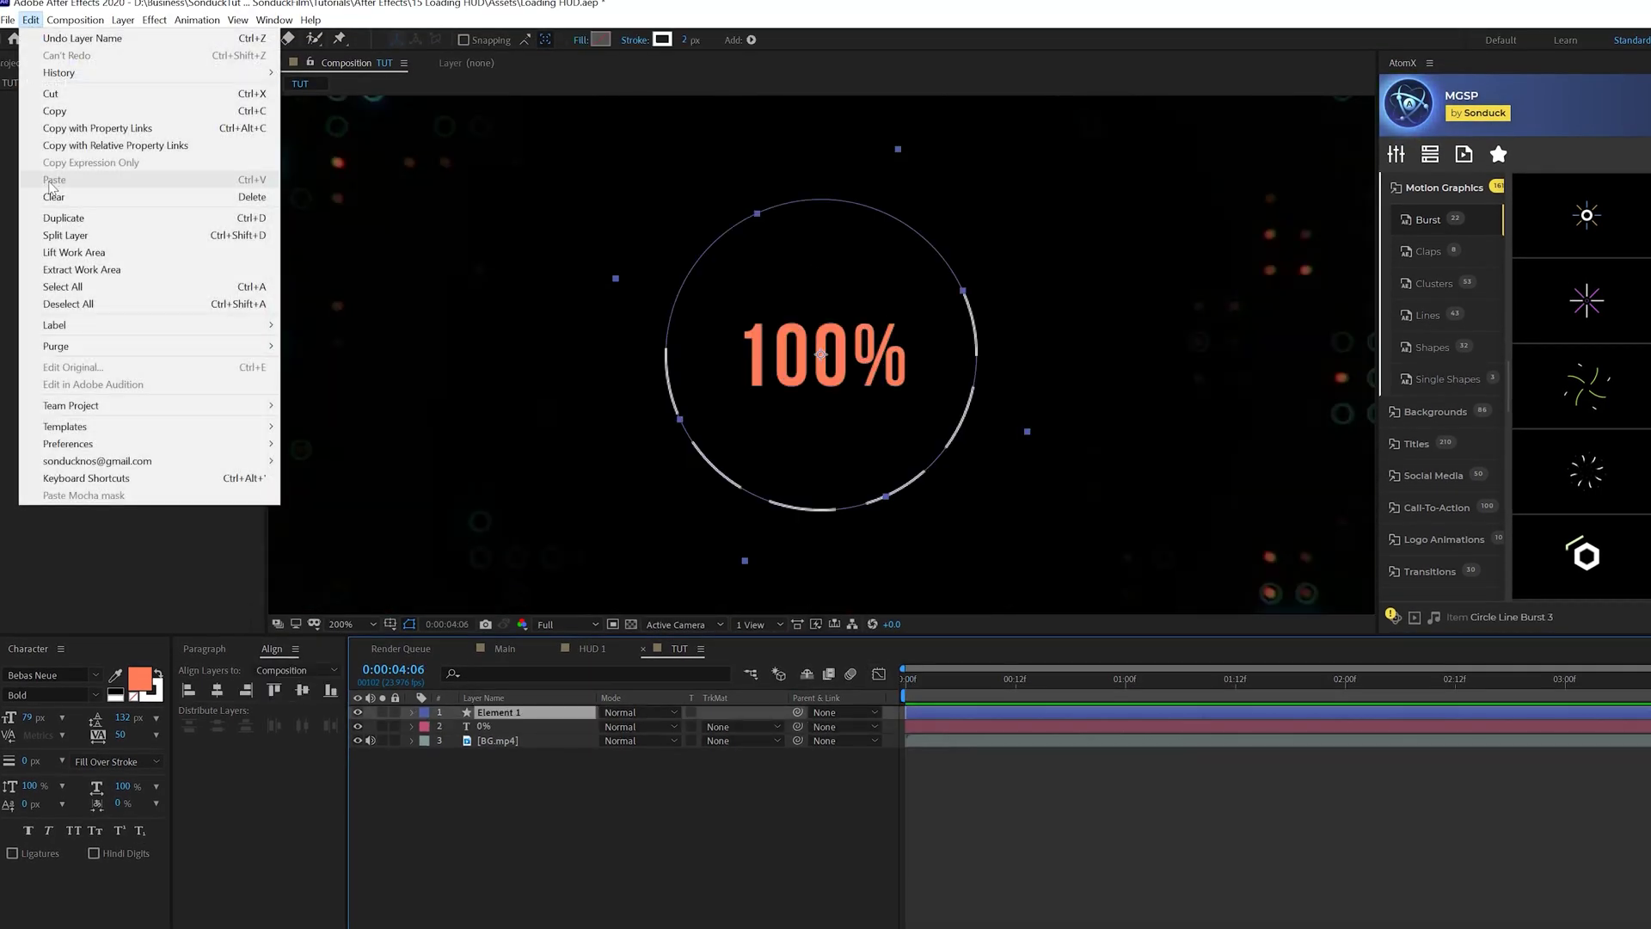
left_click(75, 219)
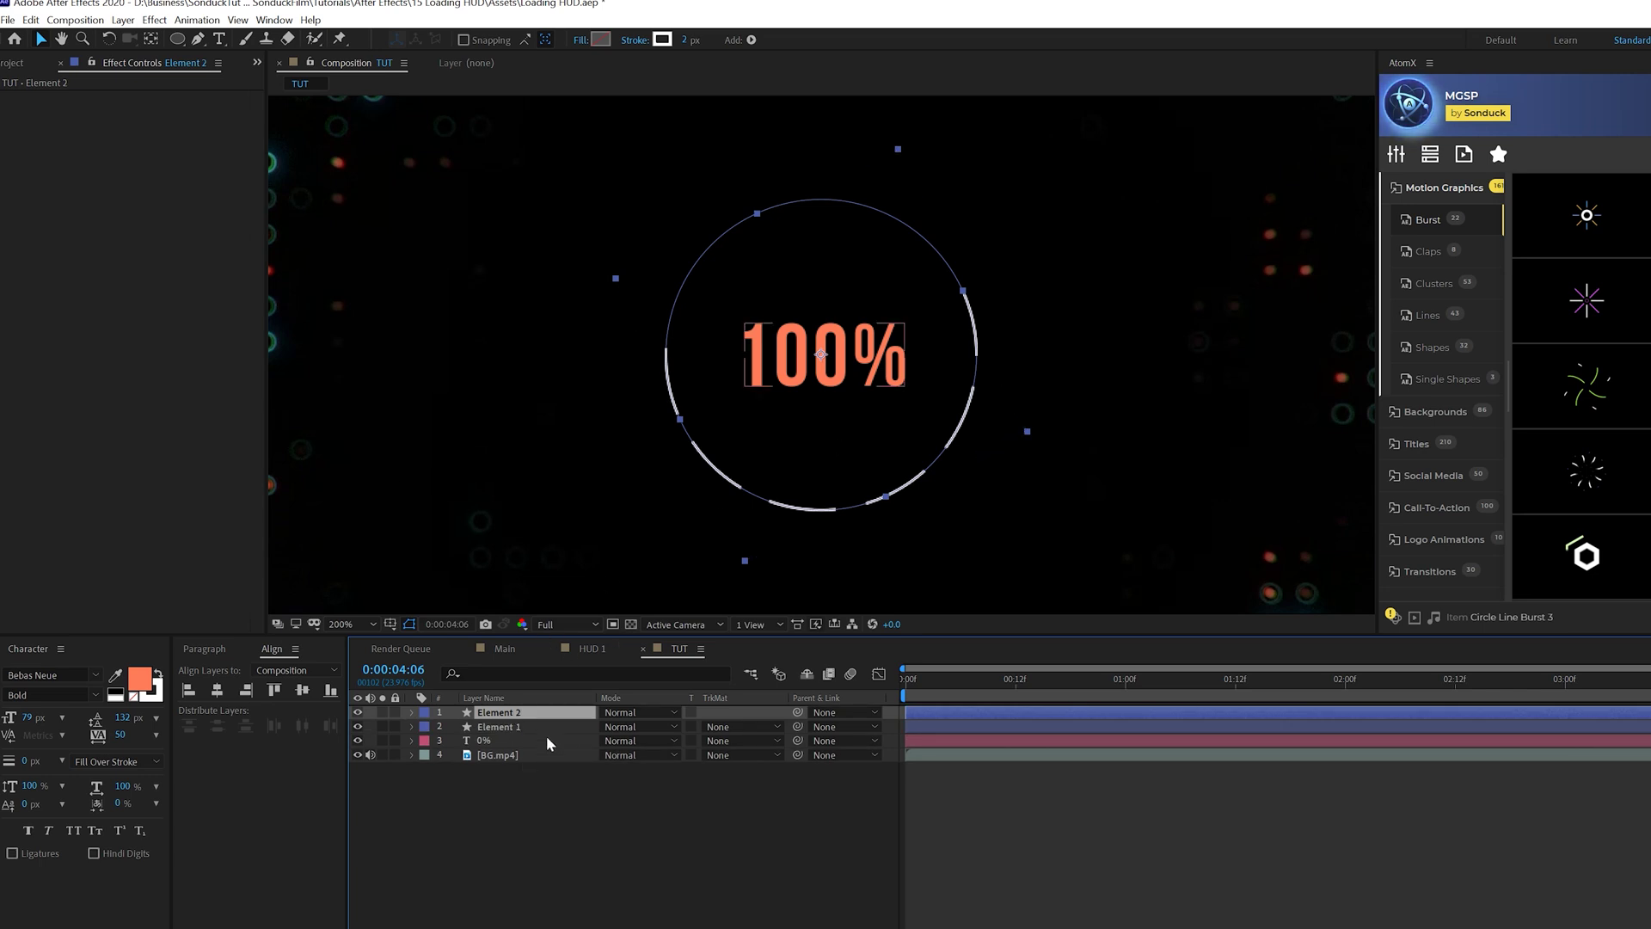
key("s")
left_click_drag(623, 727, 631, 726)
key("s")
- Flip the copied ring horizontally and preview the animation from frame 0
left_click(123, 20)
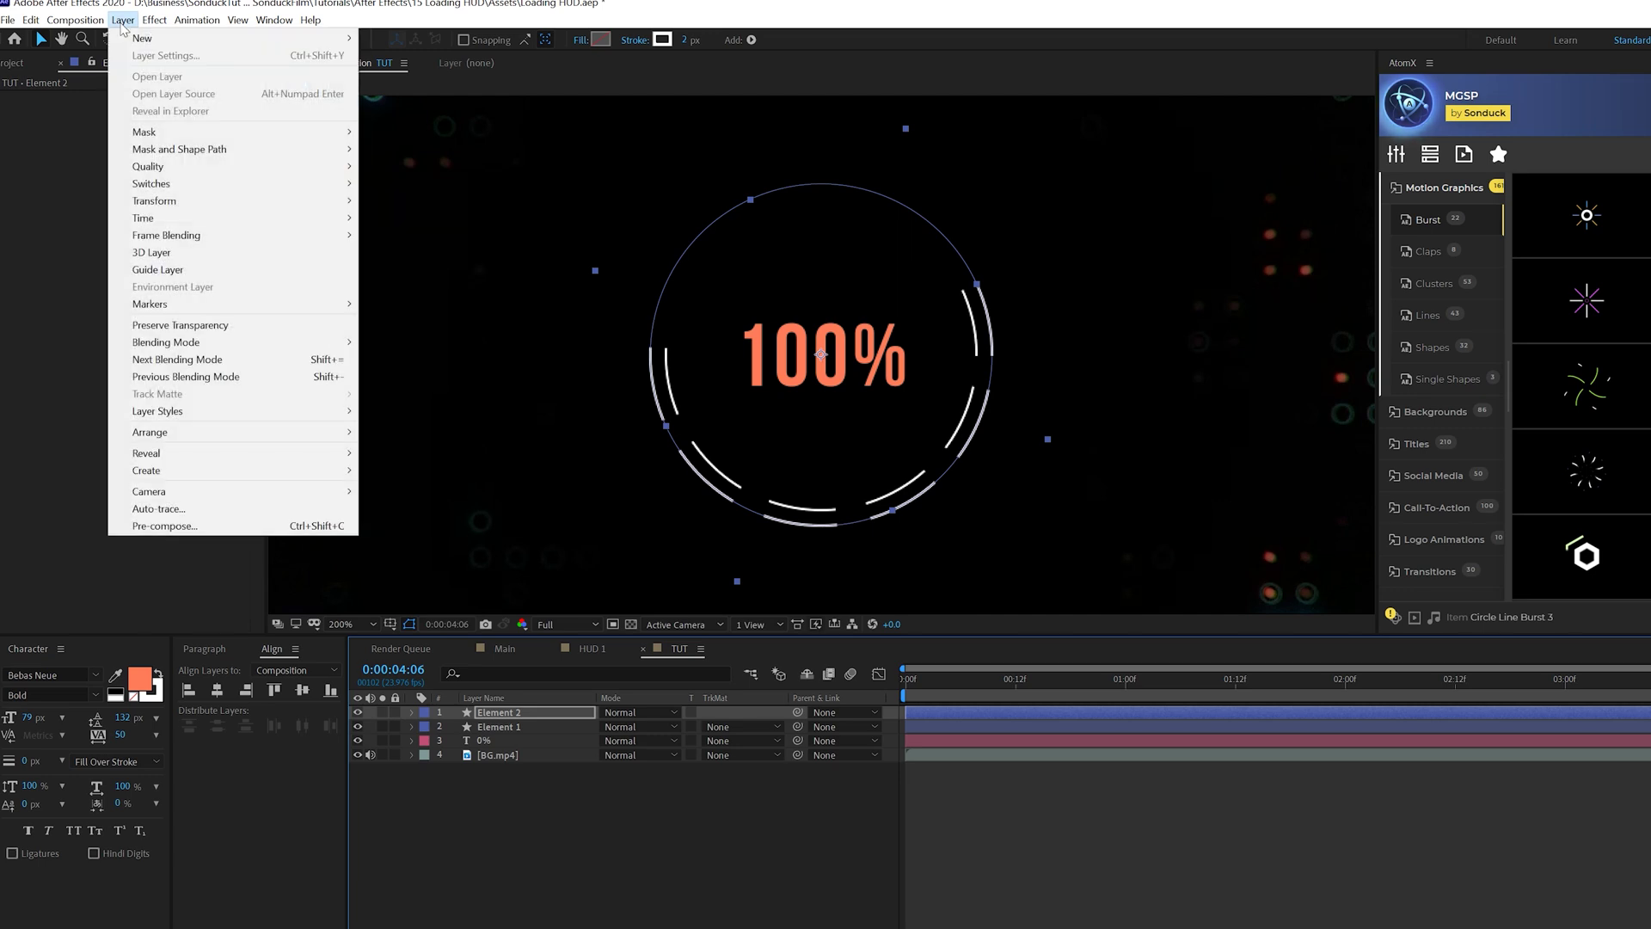
mouse_move(144, 203)
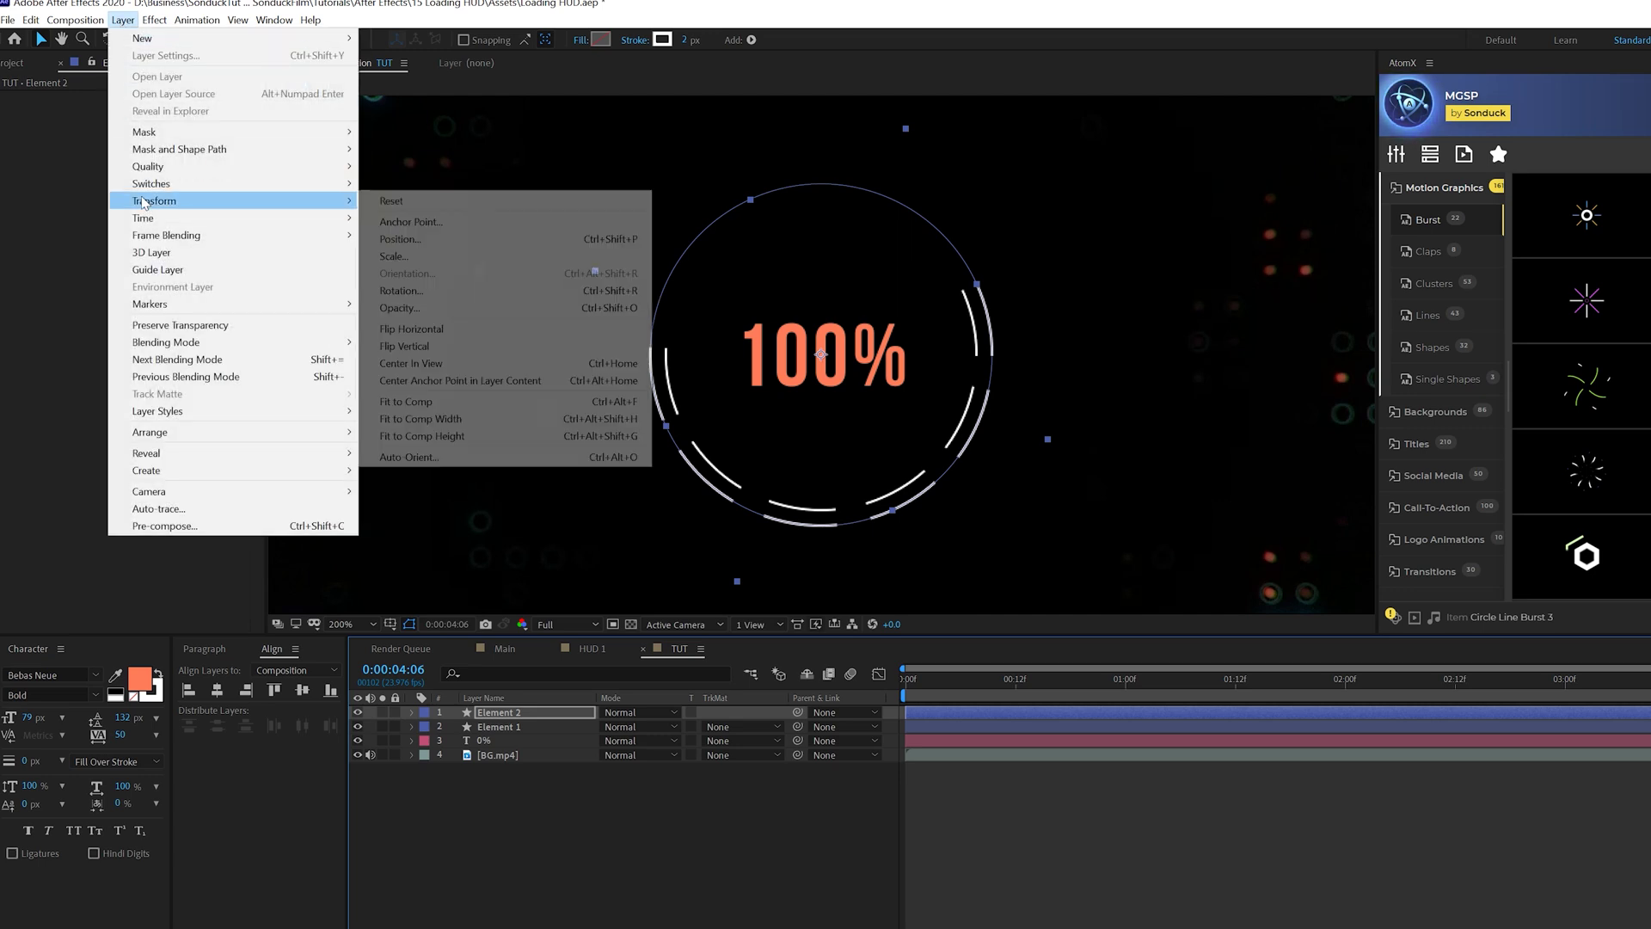
left_click(412, 334)
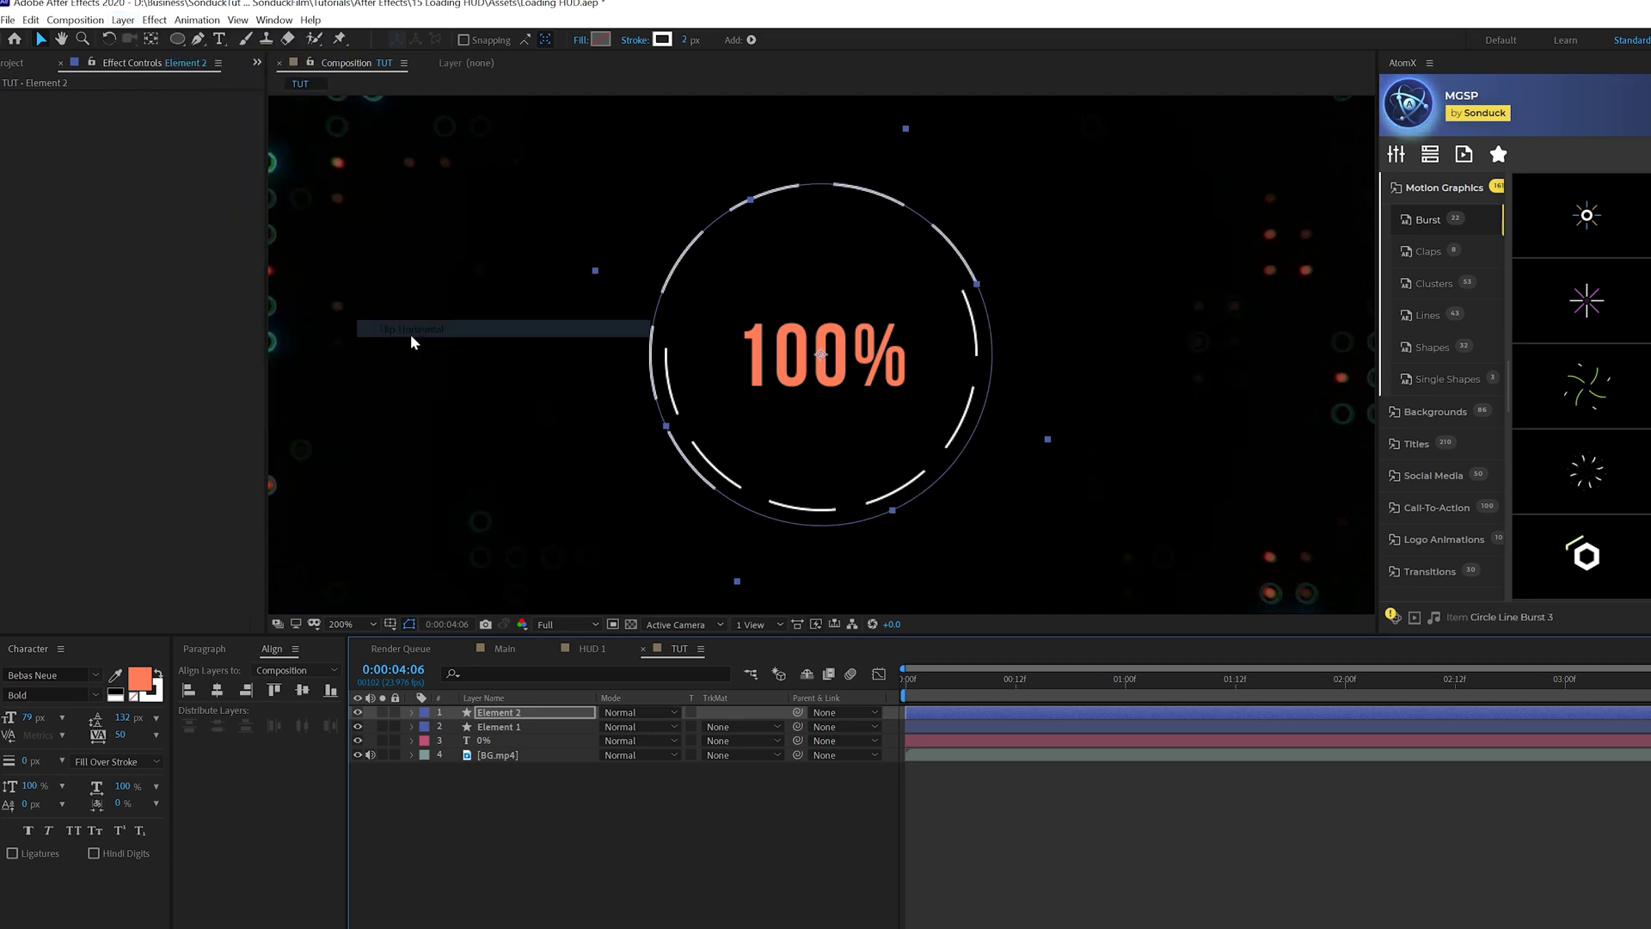
left_click(684, 906)
left_click_drag(1050, 673, 798, 672)
key("space")
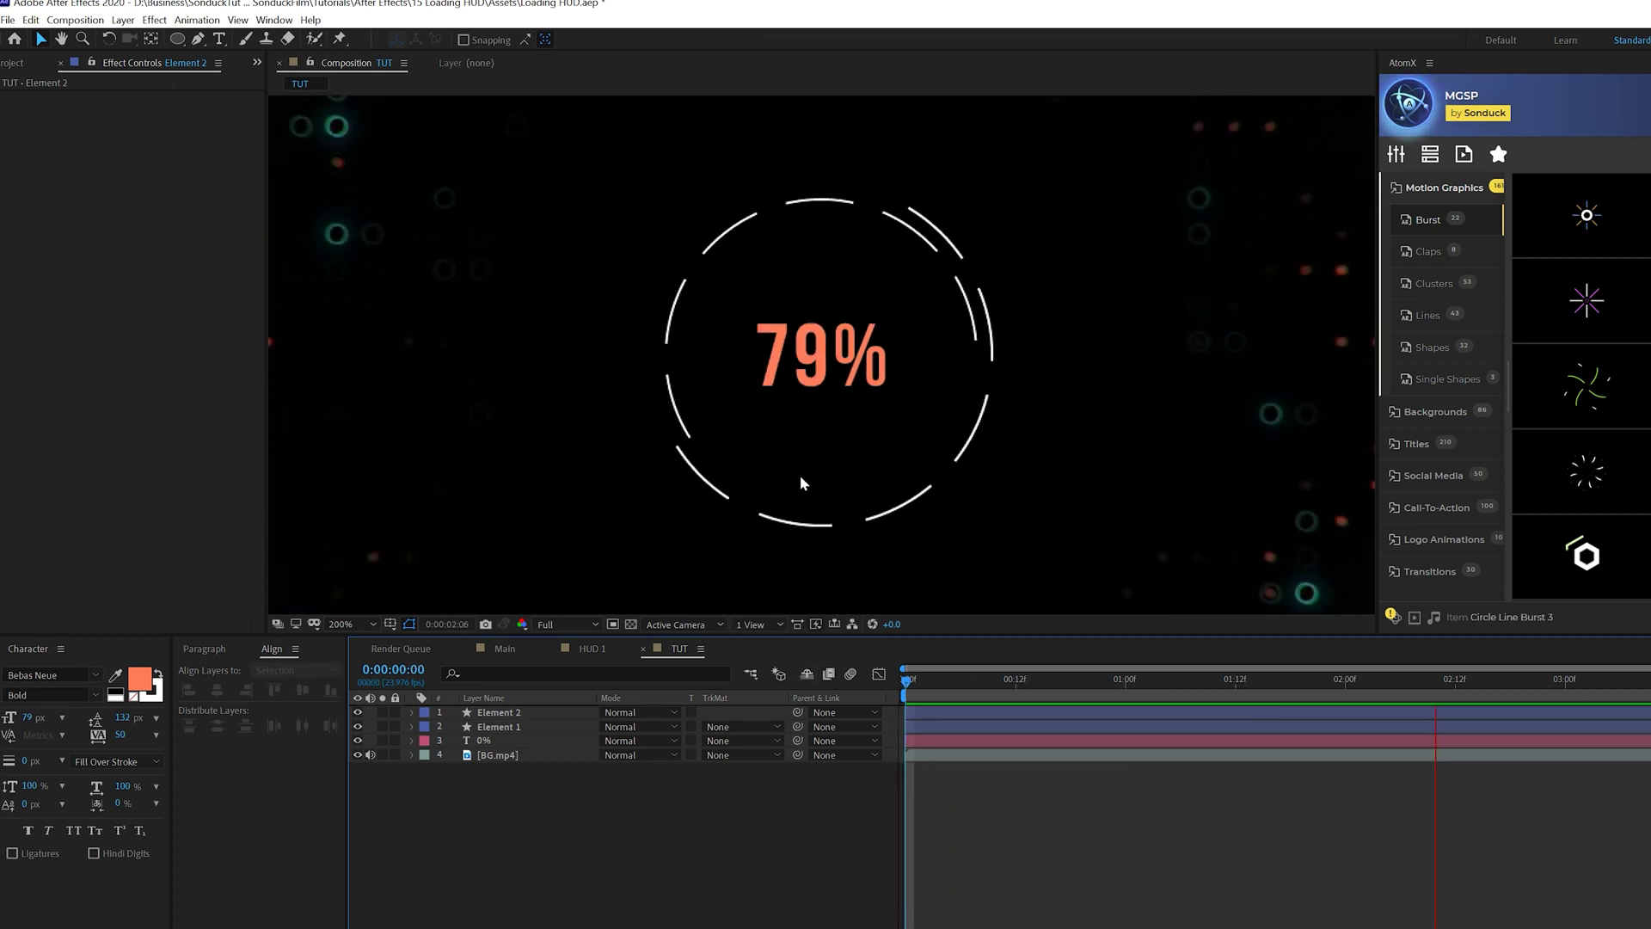
left_click(514, 717)
- Duplicate the ring and enlarge the new copy to 149%
key("ctrl+d")
key("s")
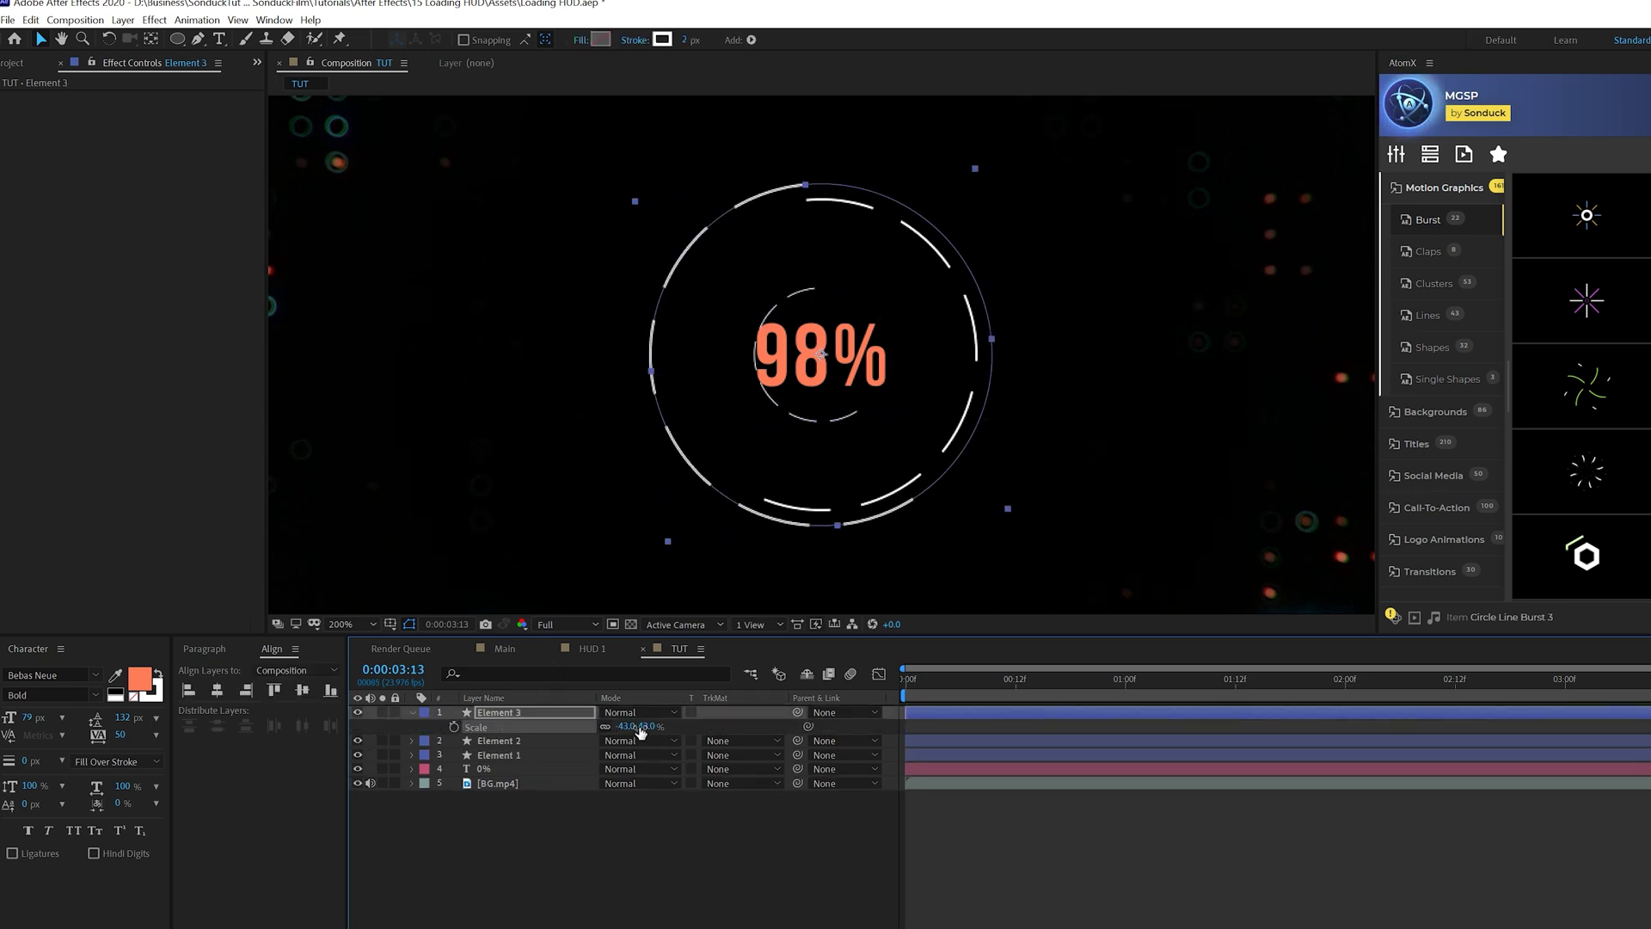
left_click_drag(654, 731, 687, 732)
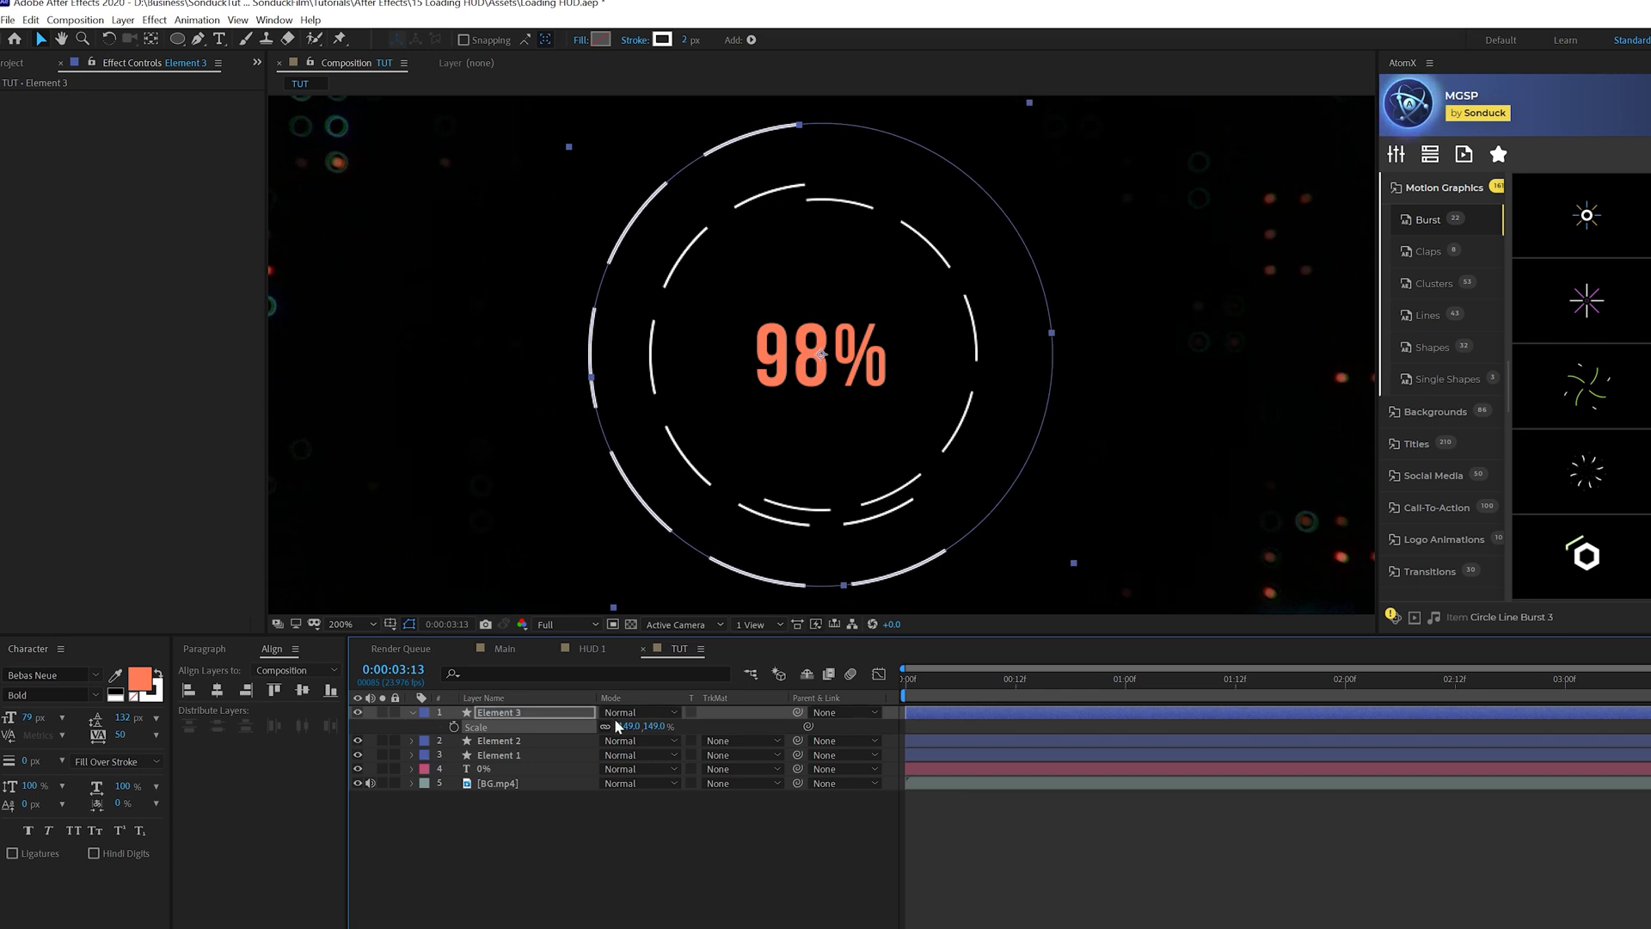
- Drive its rotation with a wiggle(1,100) expression, preview, and duplicate the ring again
key("r")
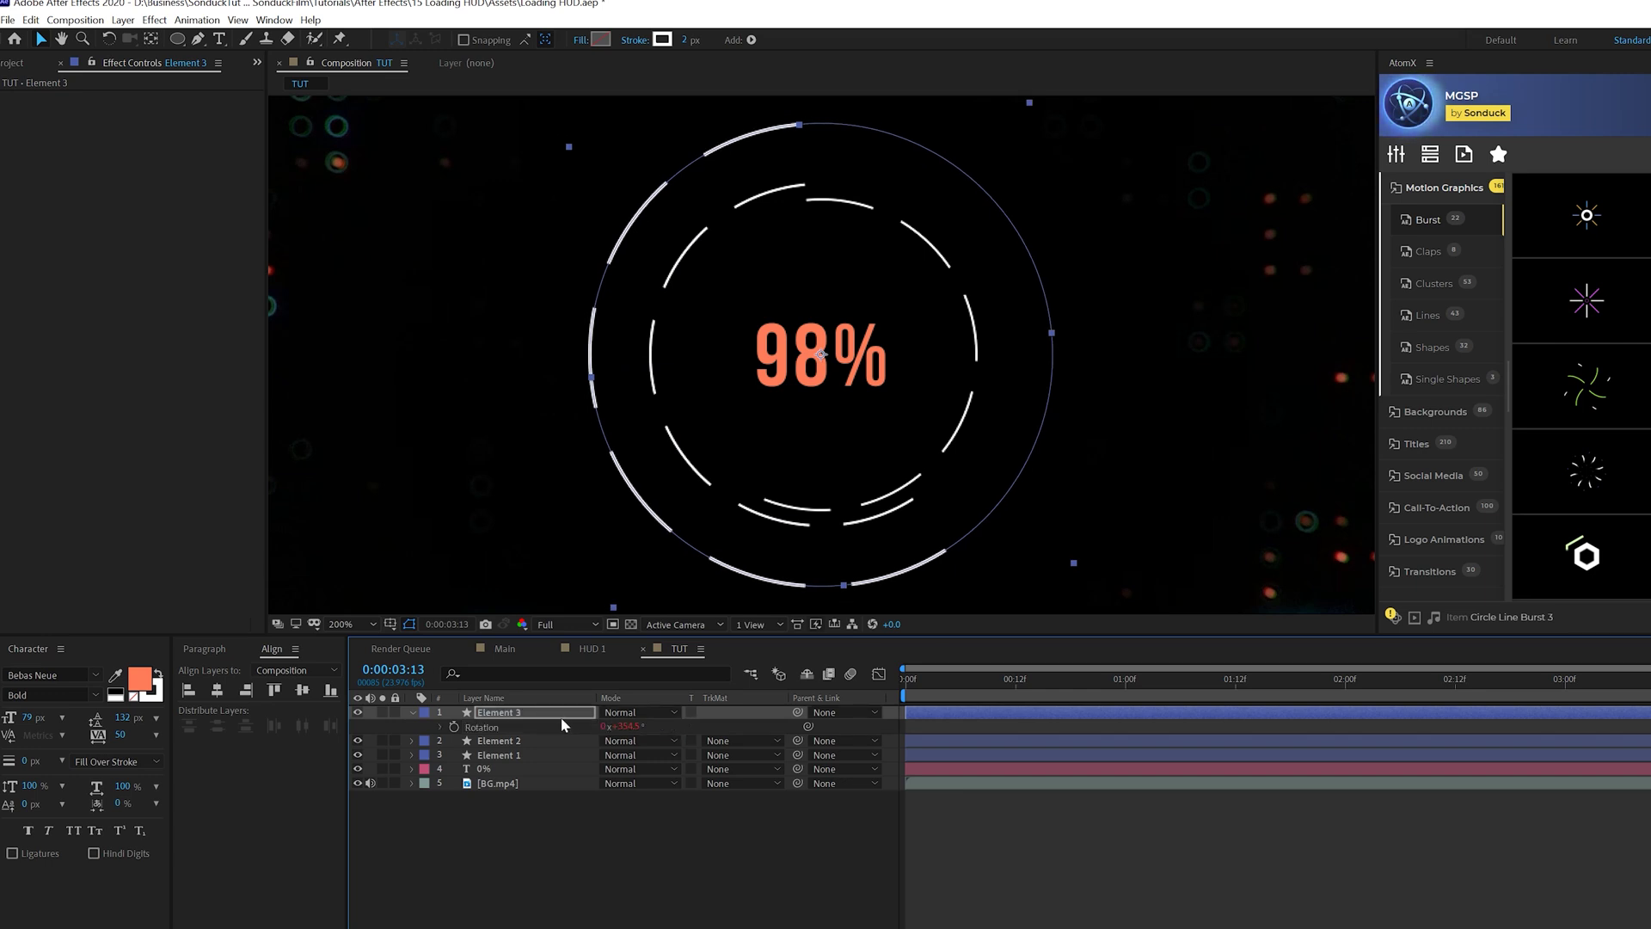
left_click(454, 727, "alt")
type("time*100")
left_click(928, 745)
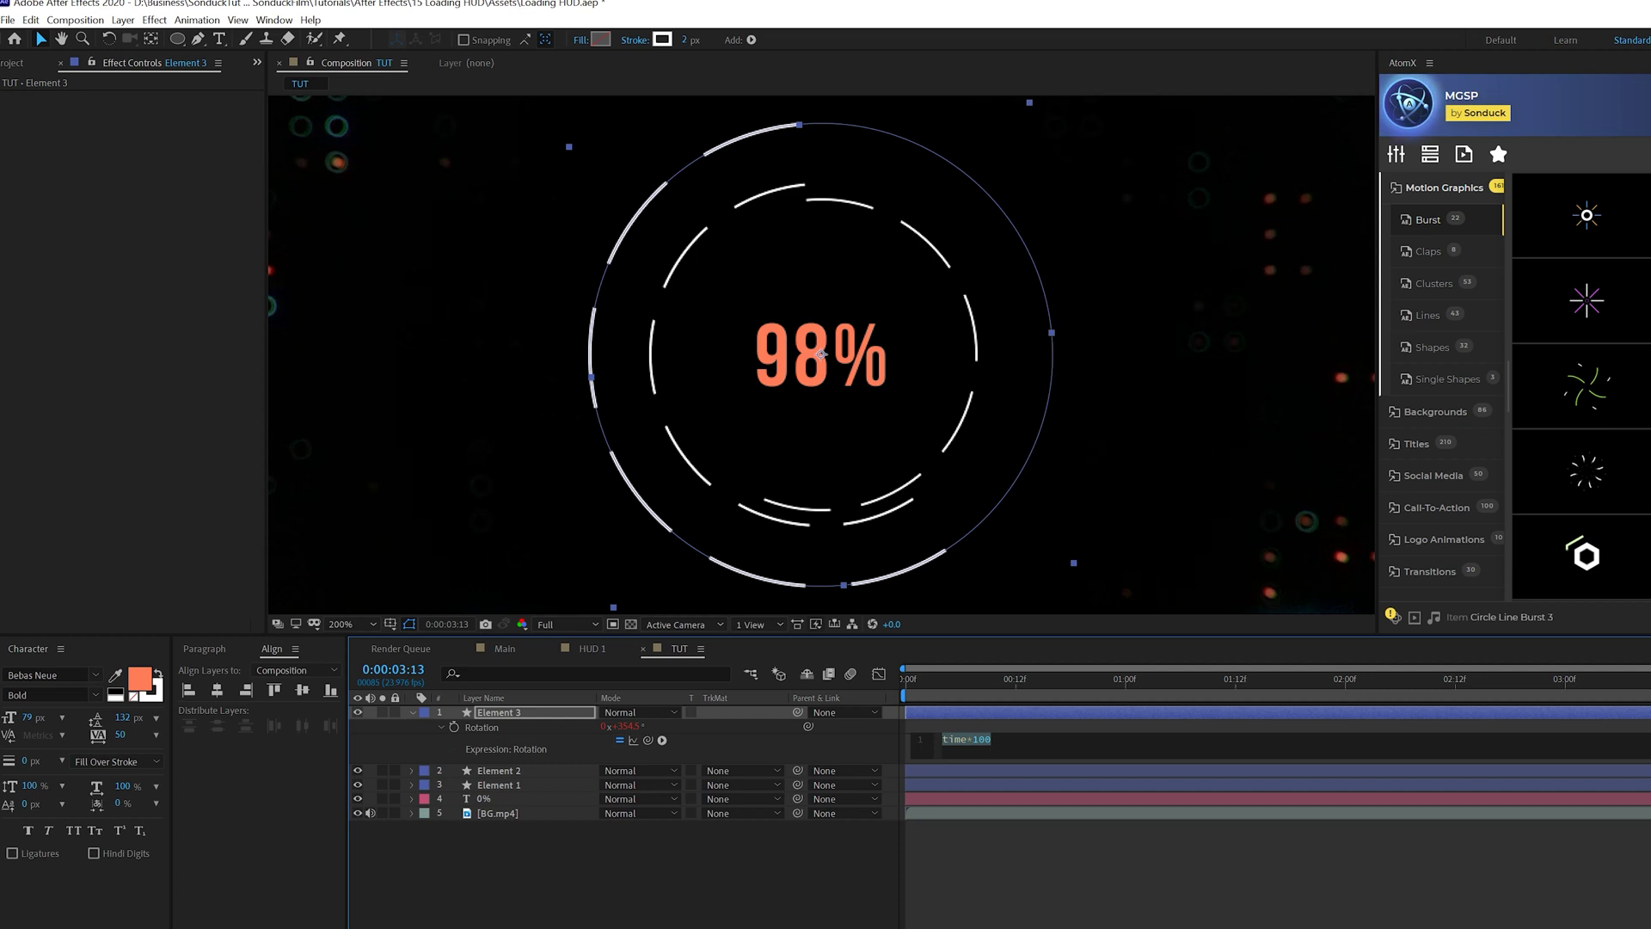
type("wiggle(1,")
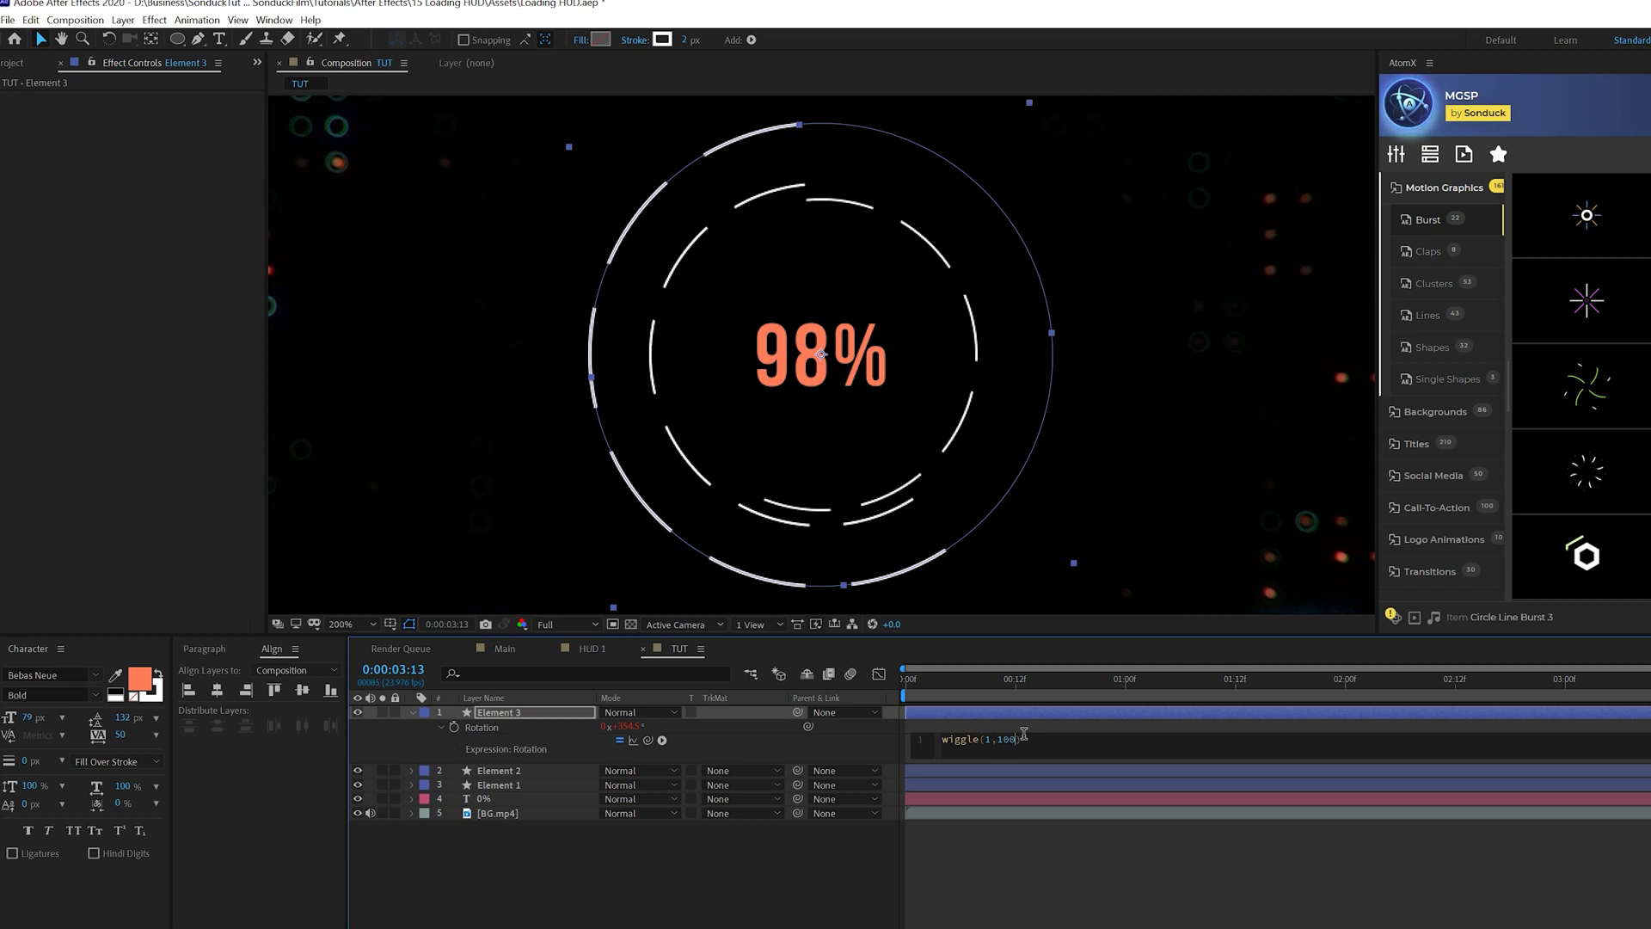
left_click(903, 677)
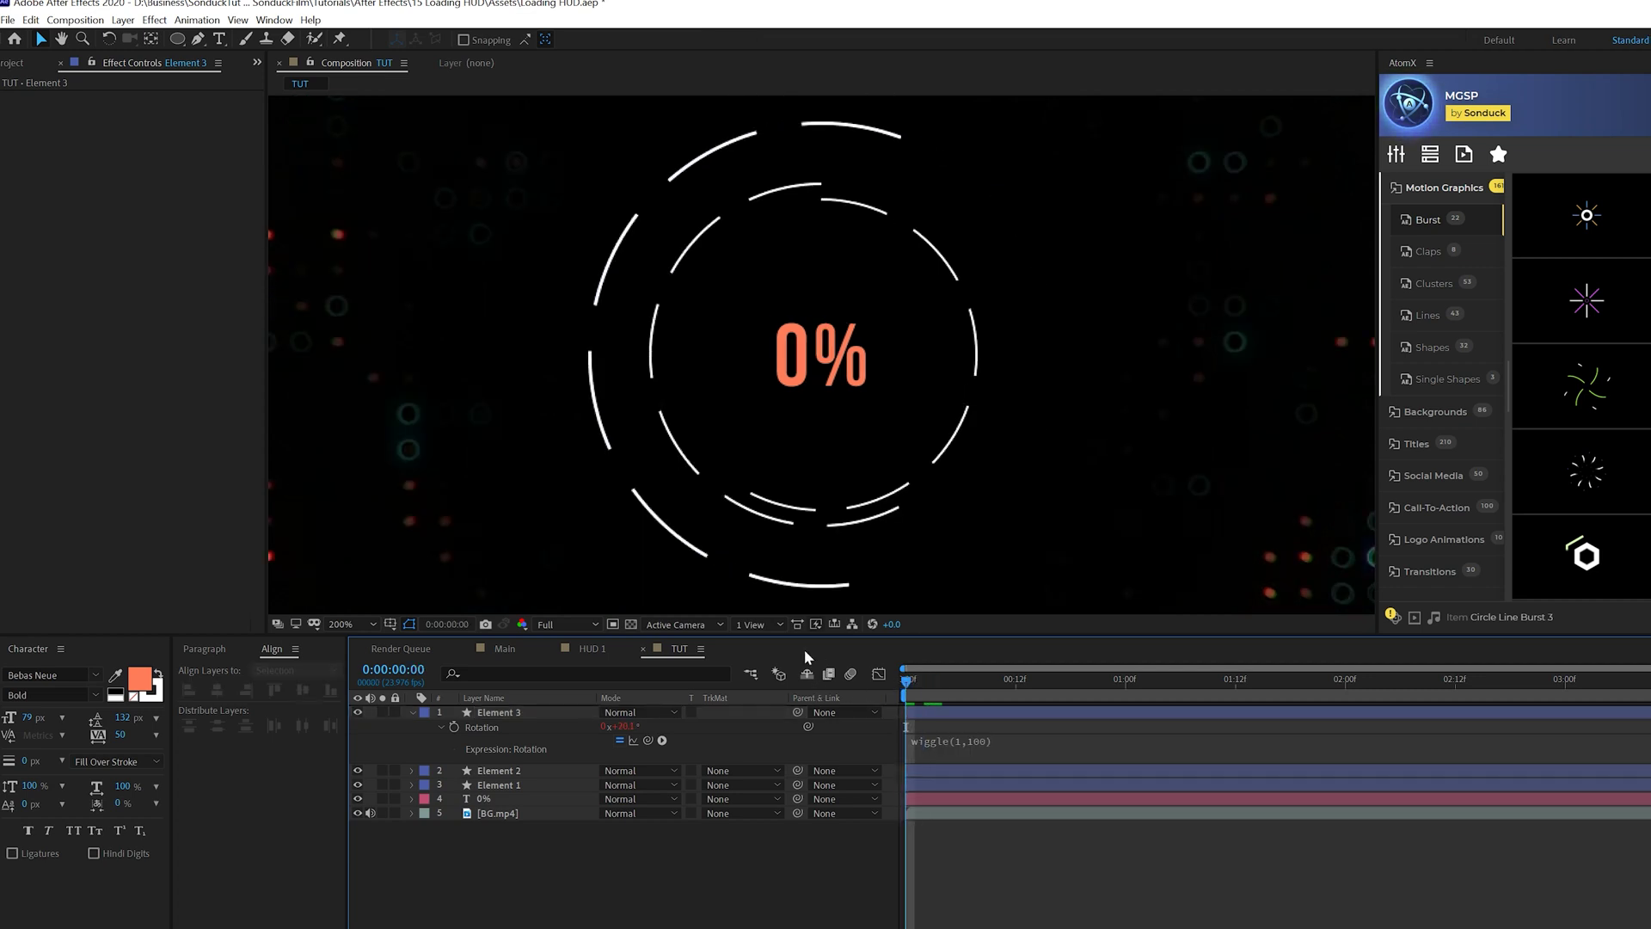
key("space")
scroll(869, 316, "down", 2)
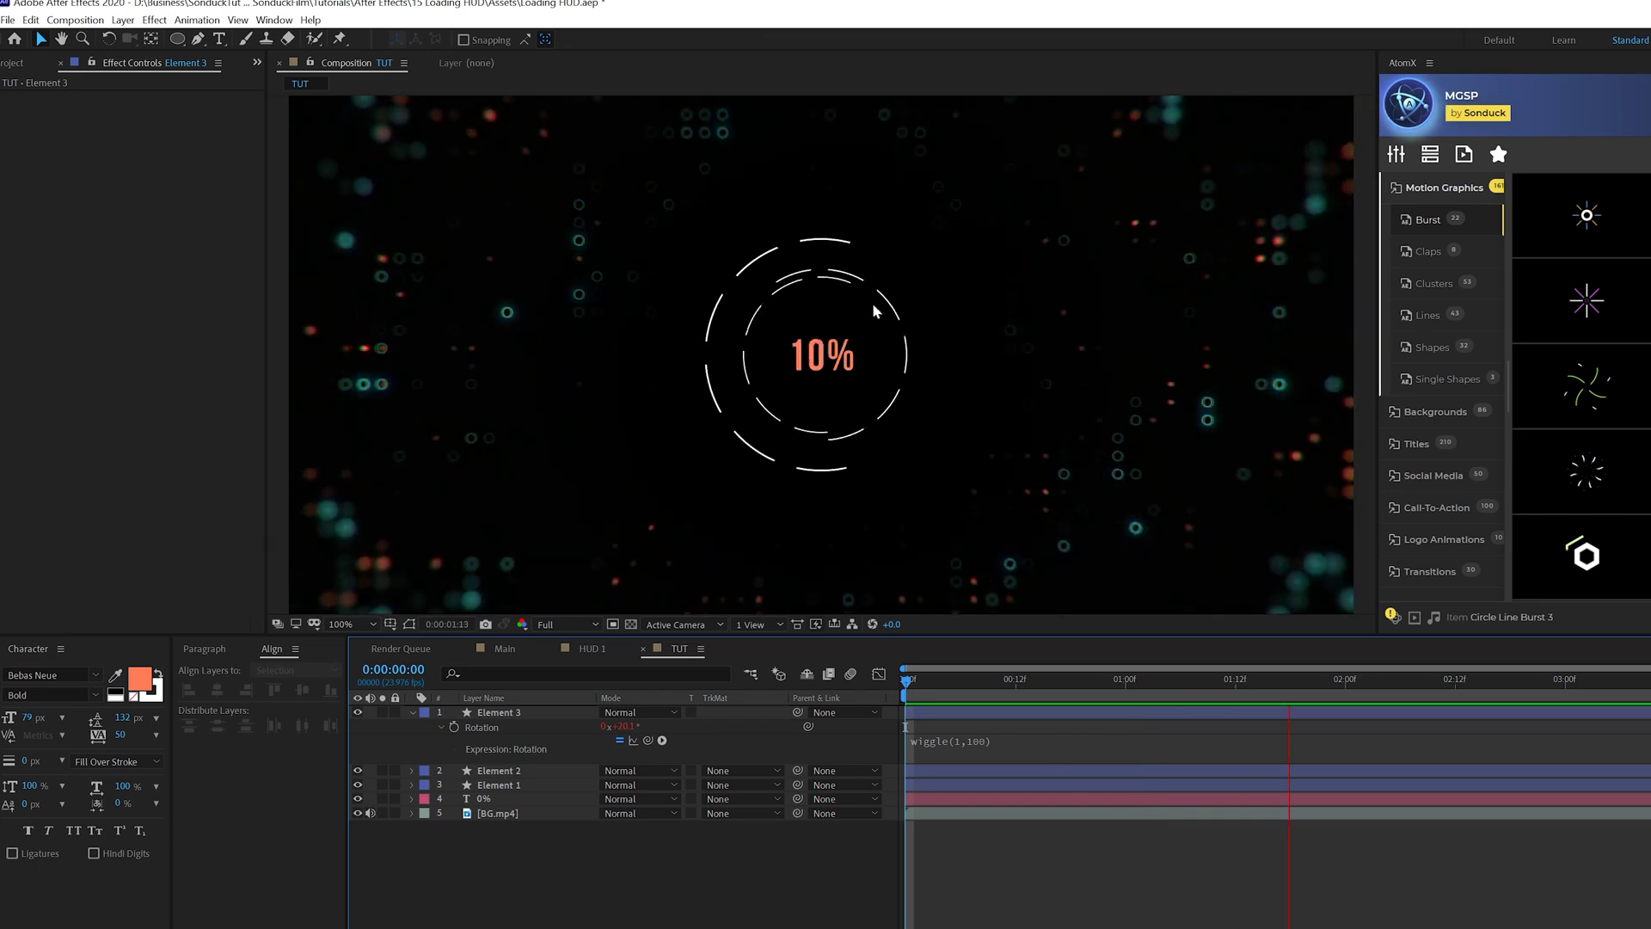
key("ctrl+d")
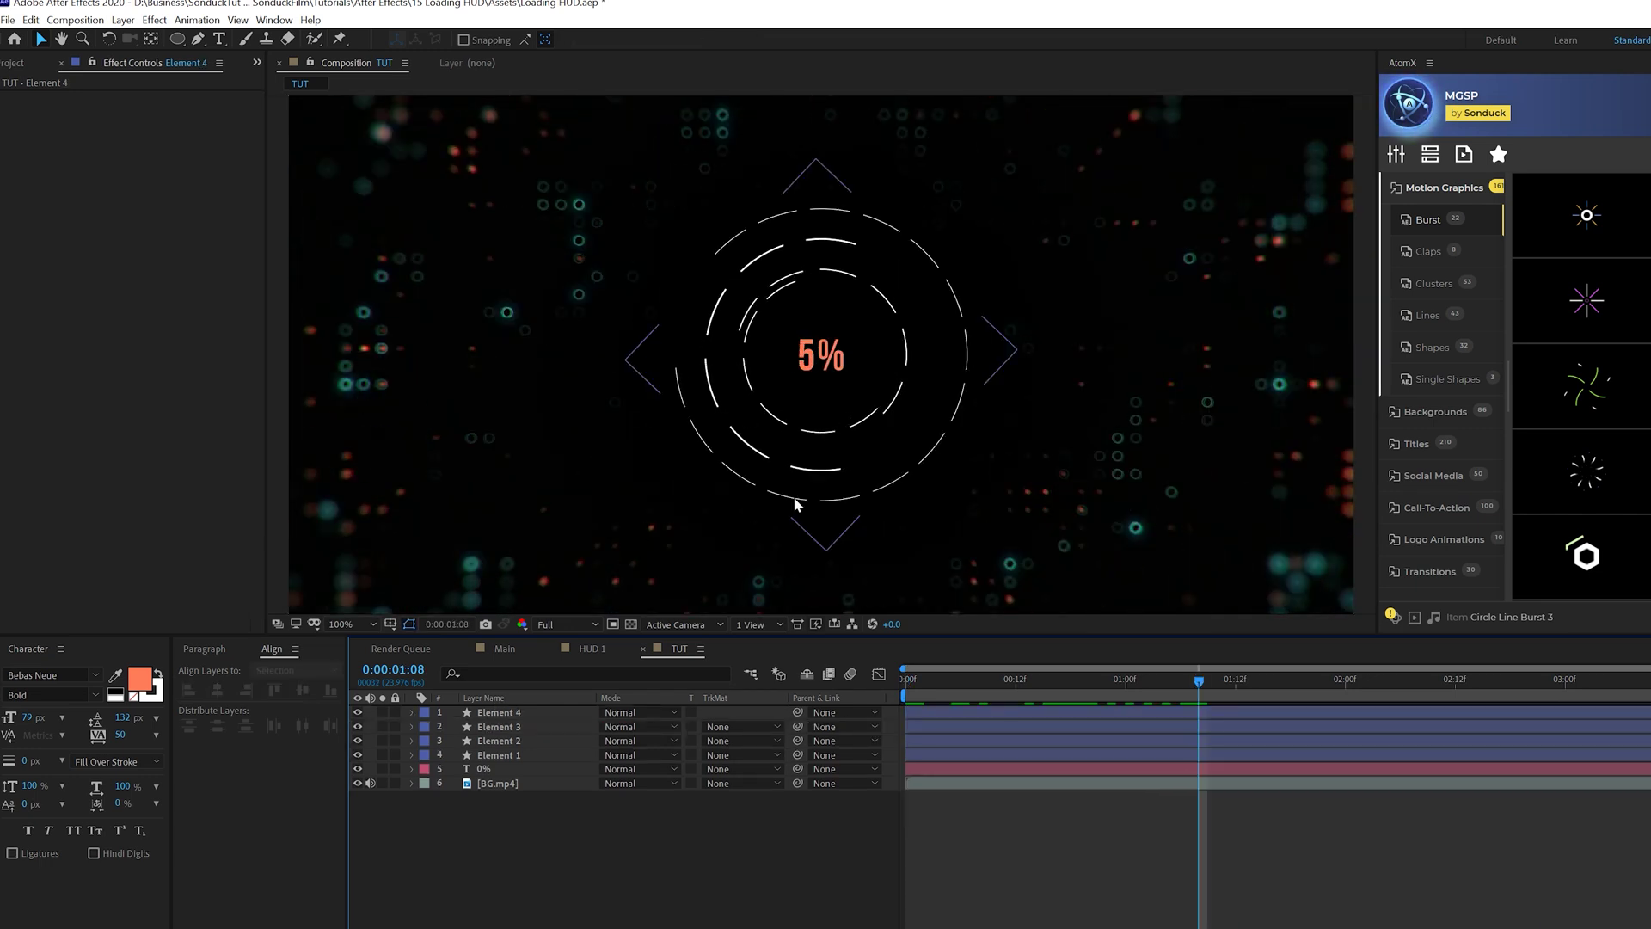
- Duplicate Element 4 and colour the new ring's stroke with the counter's orange
left_click(509, 714)
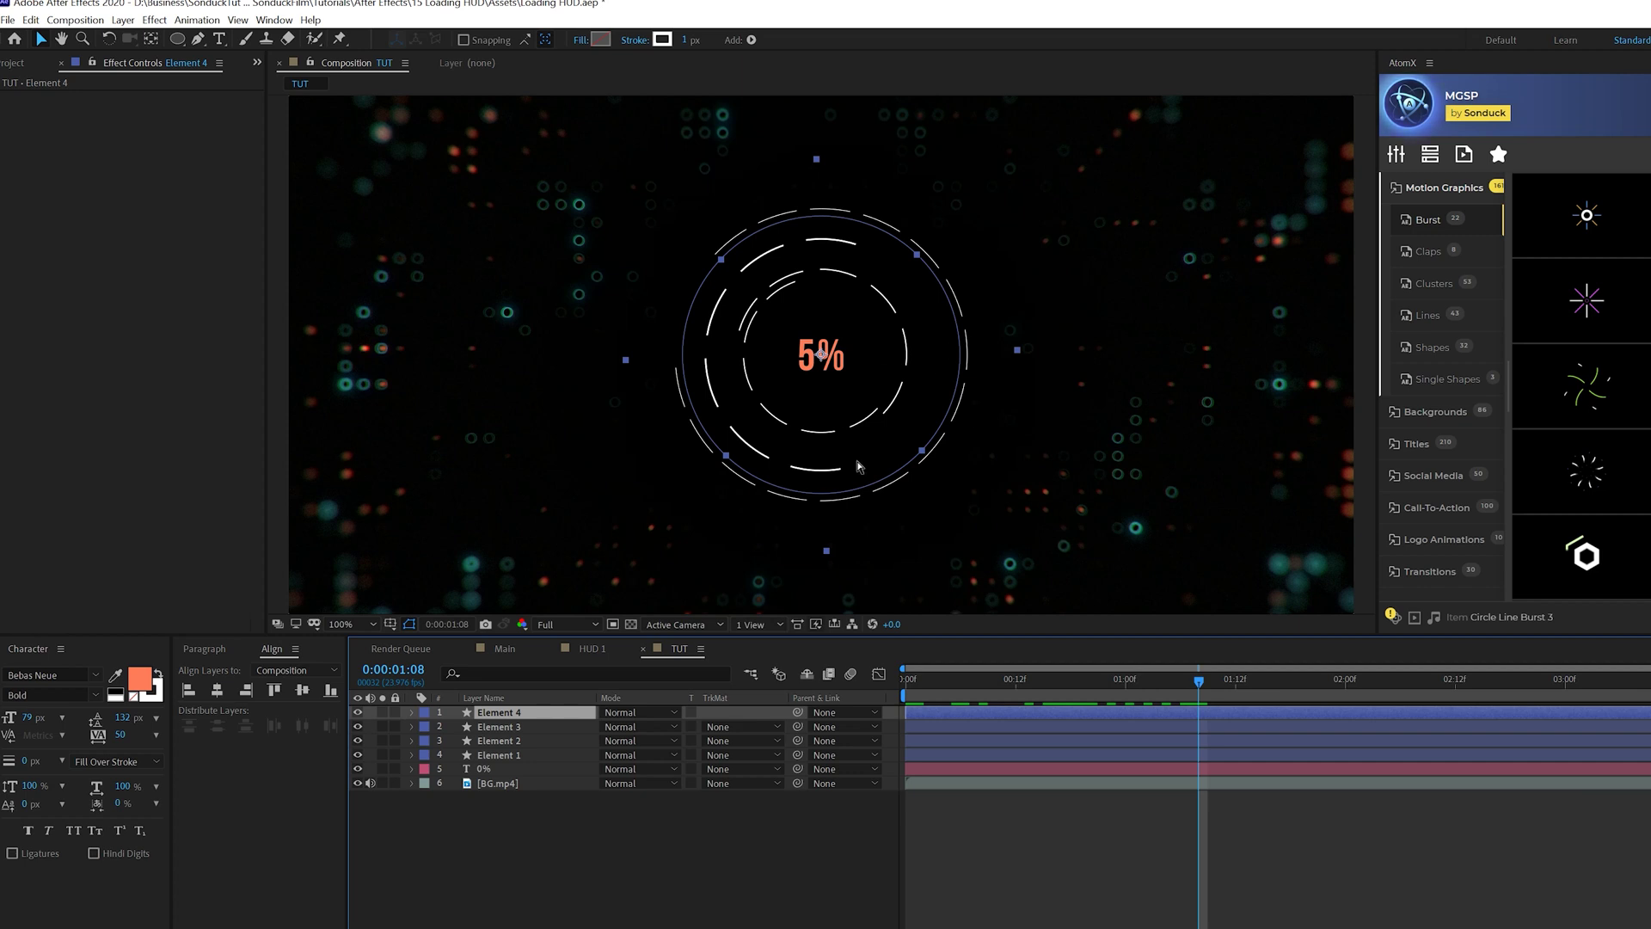
key("ctrl+d")
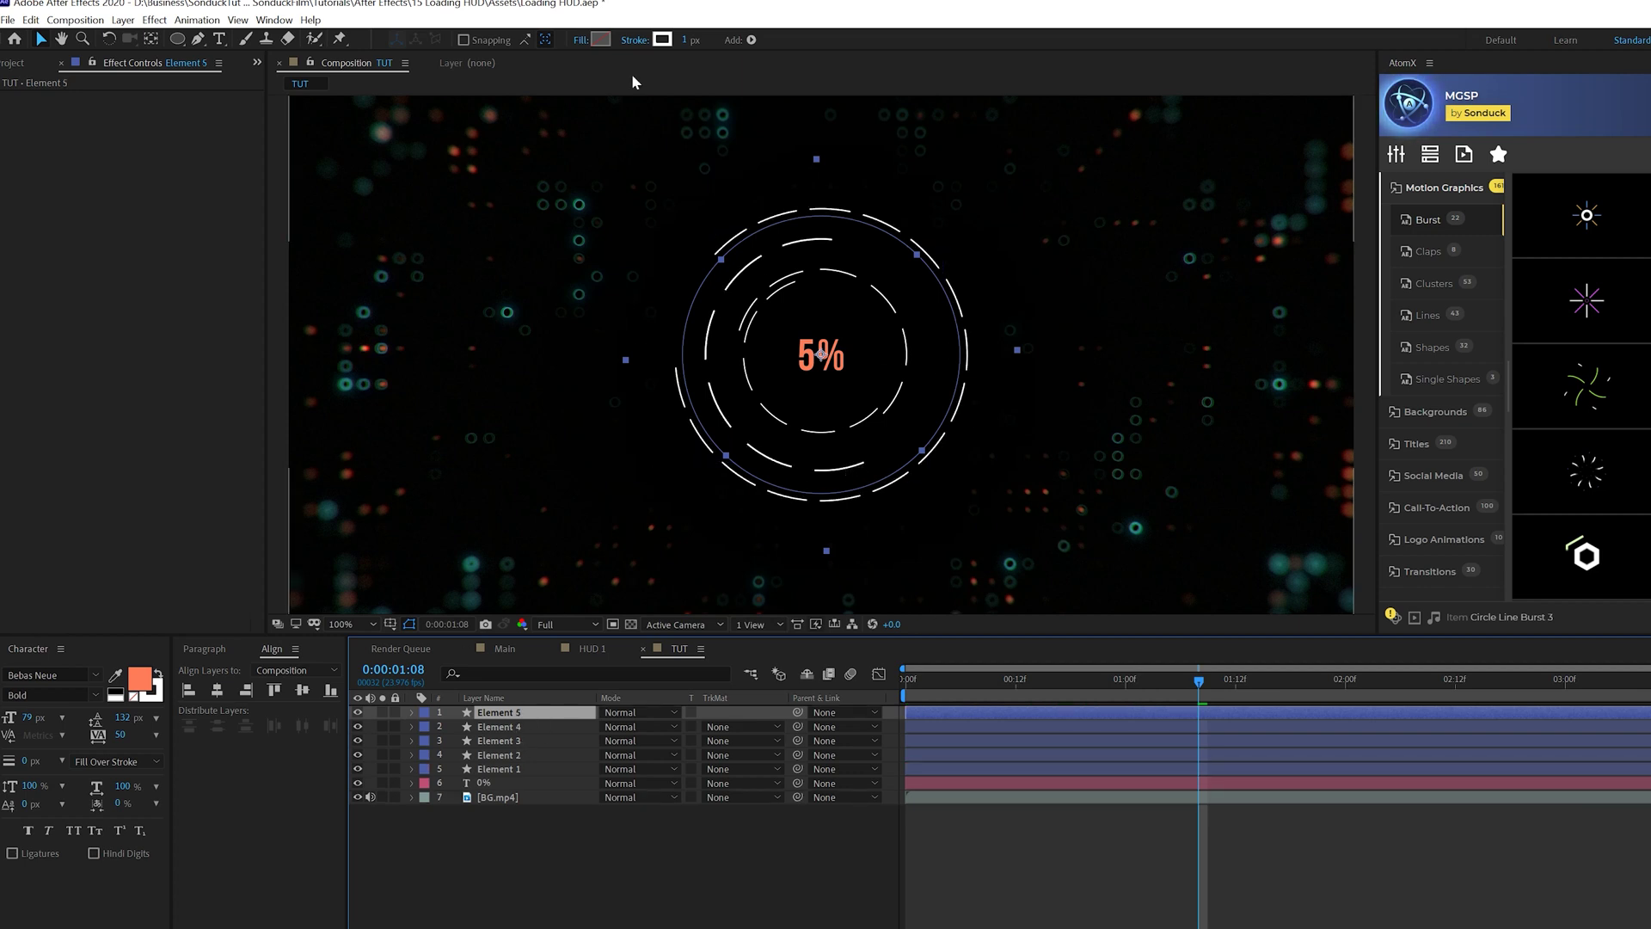
left_click(662, 40)
left_click(1250, 537)
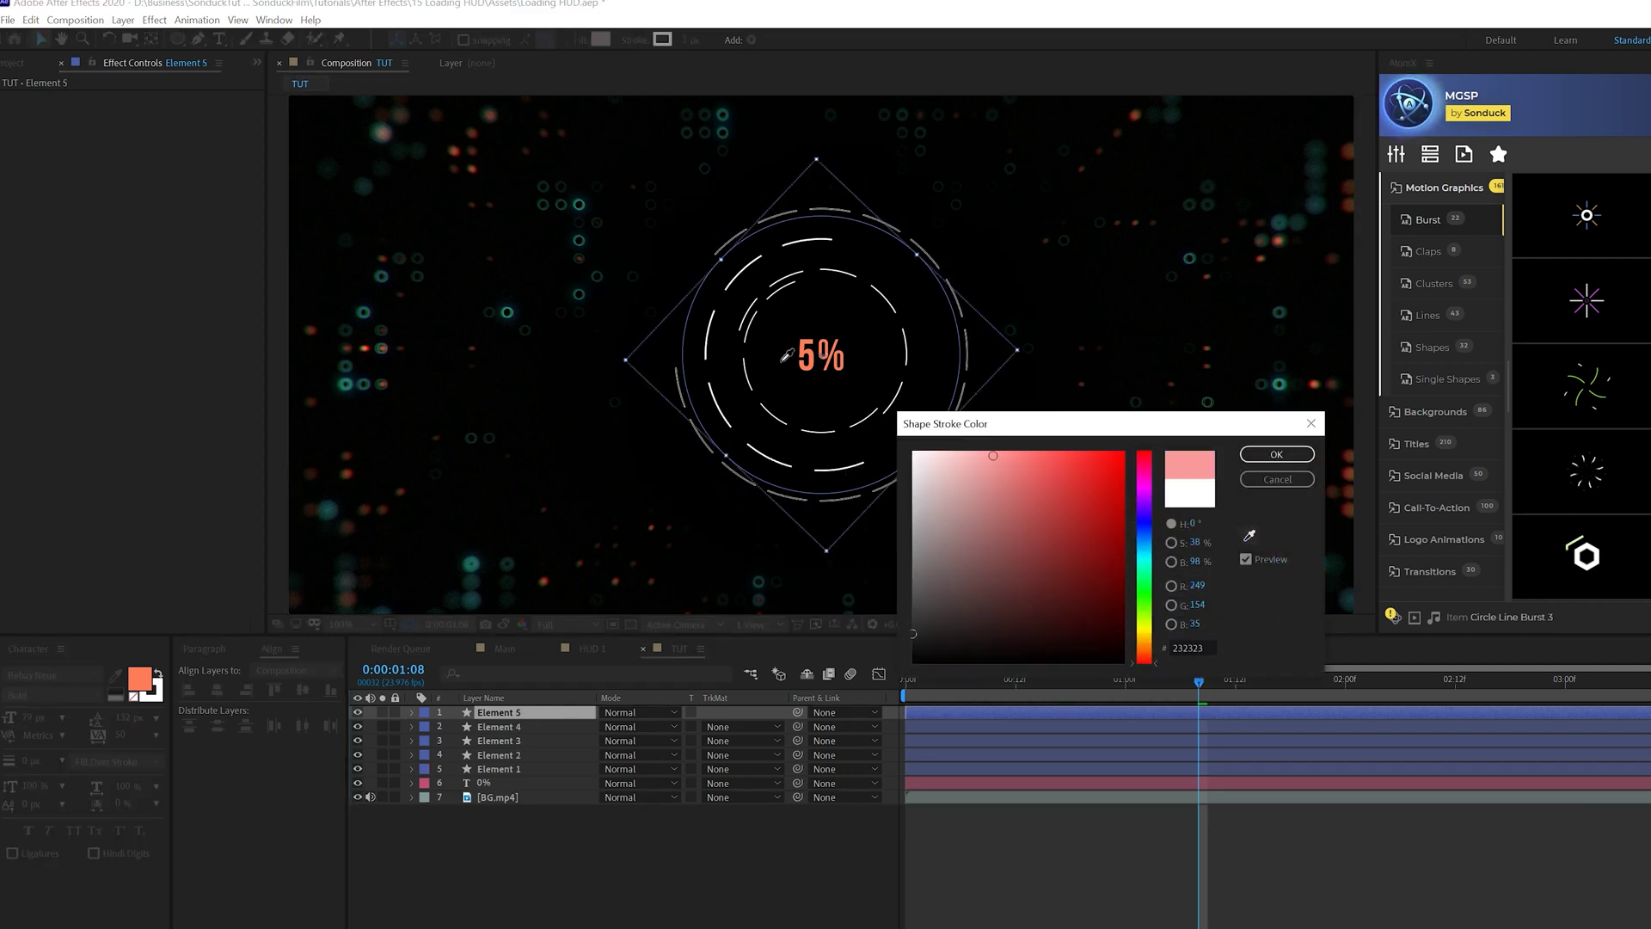
left_click(806, 336)
key("Return")
- Thicken the orange ring's stroke to 7 px and check its 120% scale
key("period")
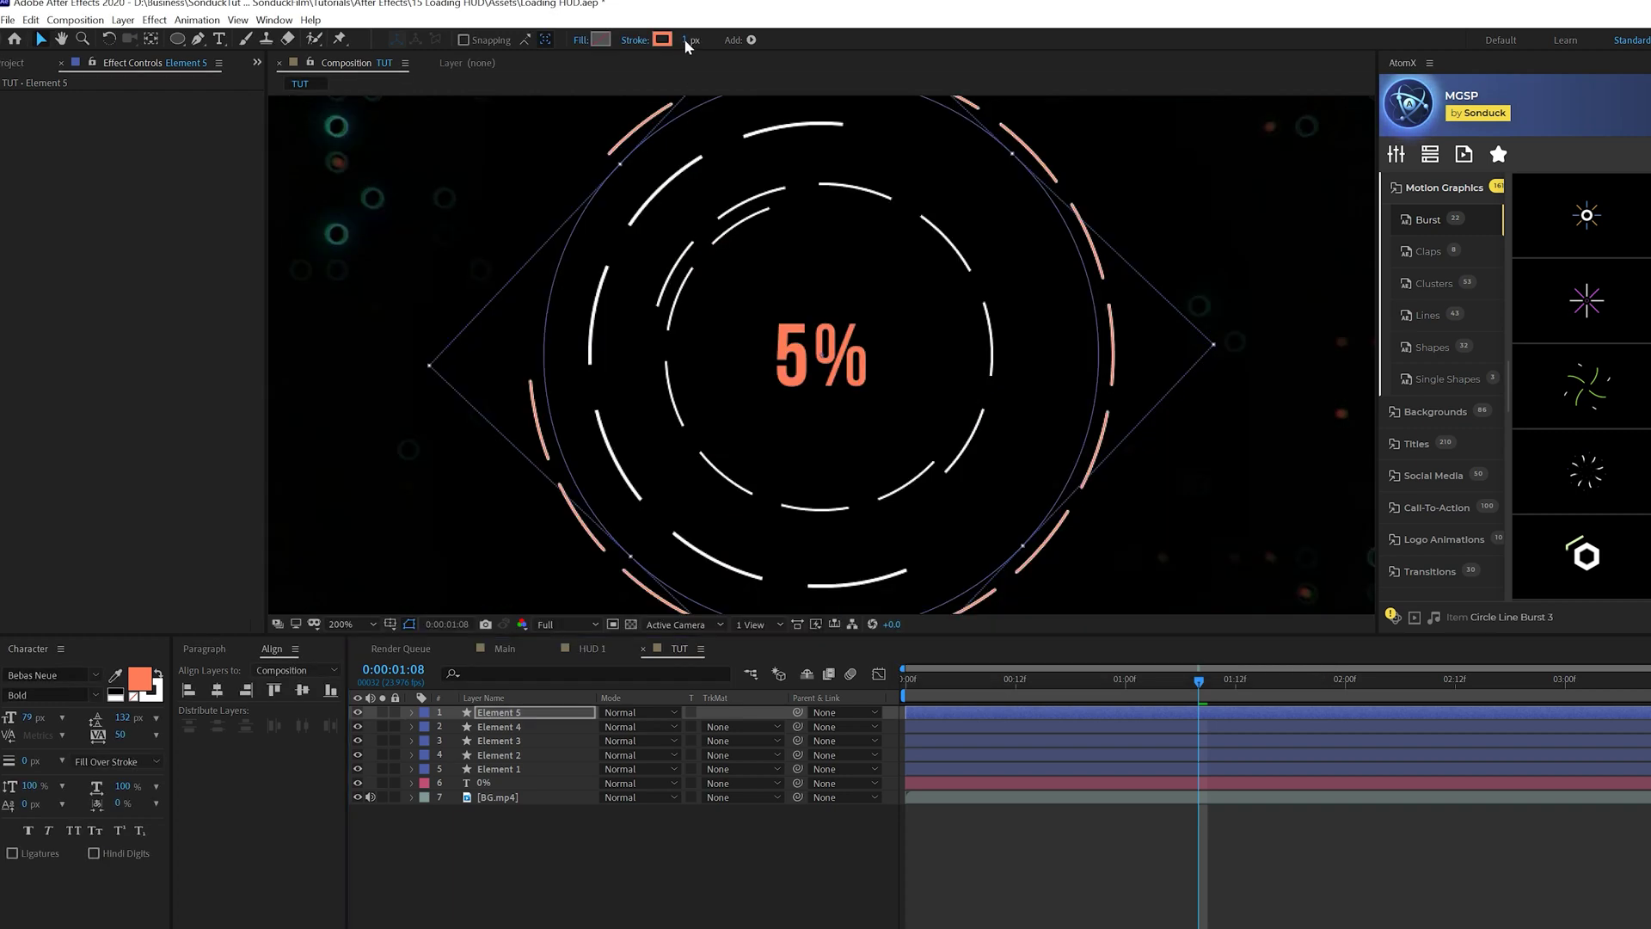
mouse_move(692, 40)
left_mouse_down()
mouse_move(723, 40)
mouse_move(691, 41)
left_mouse_up()
key("s")
key("s")
key("comma")
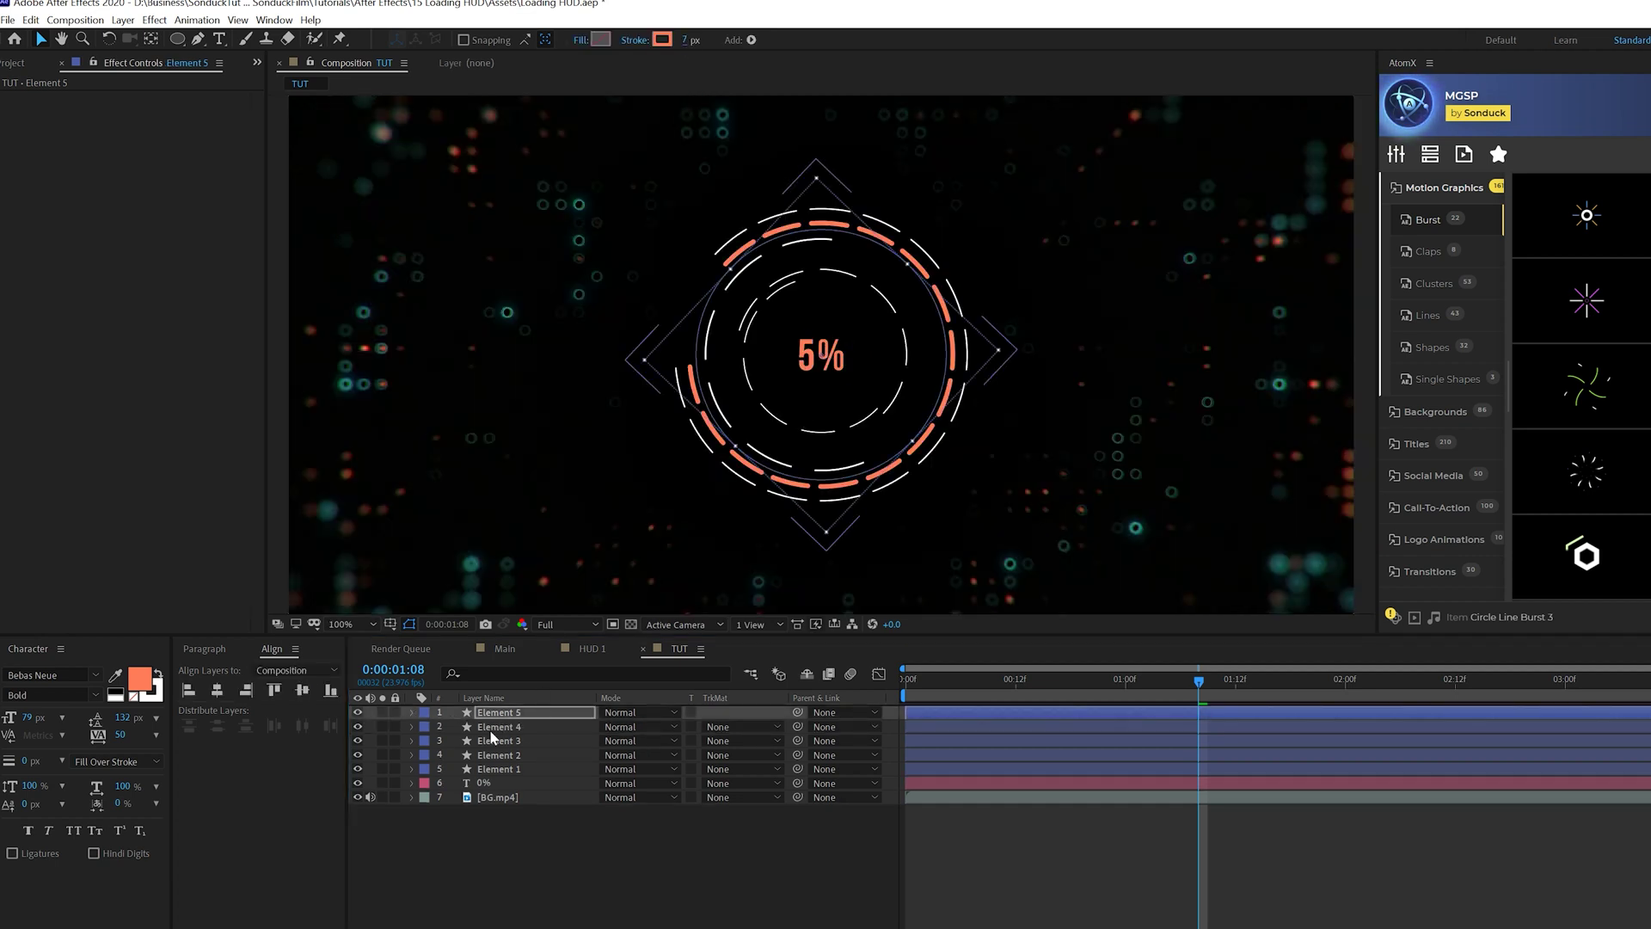
left_click(411, 713)
- Link Element 5's Trim Paths End to the 0% layer's Slider and preview
left_click(428, 727)
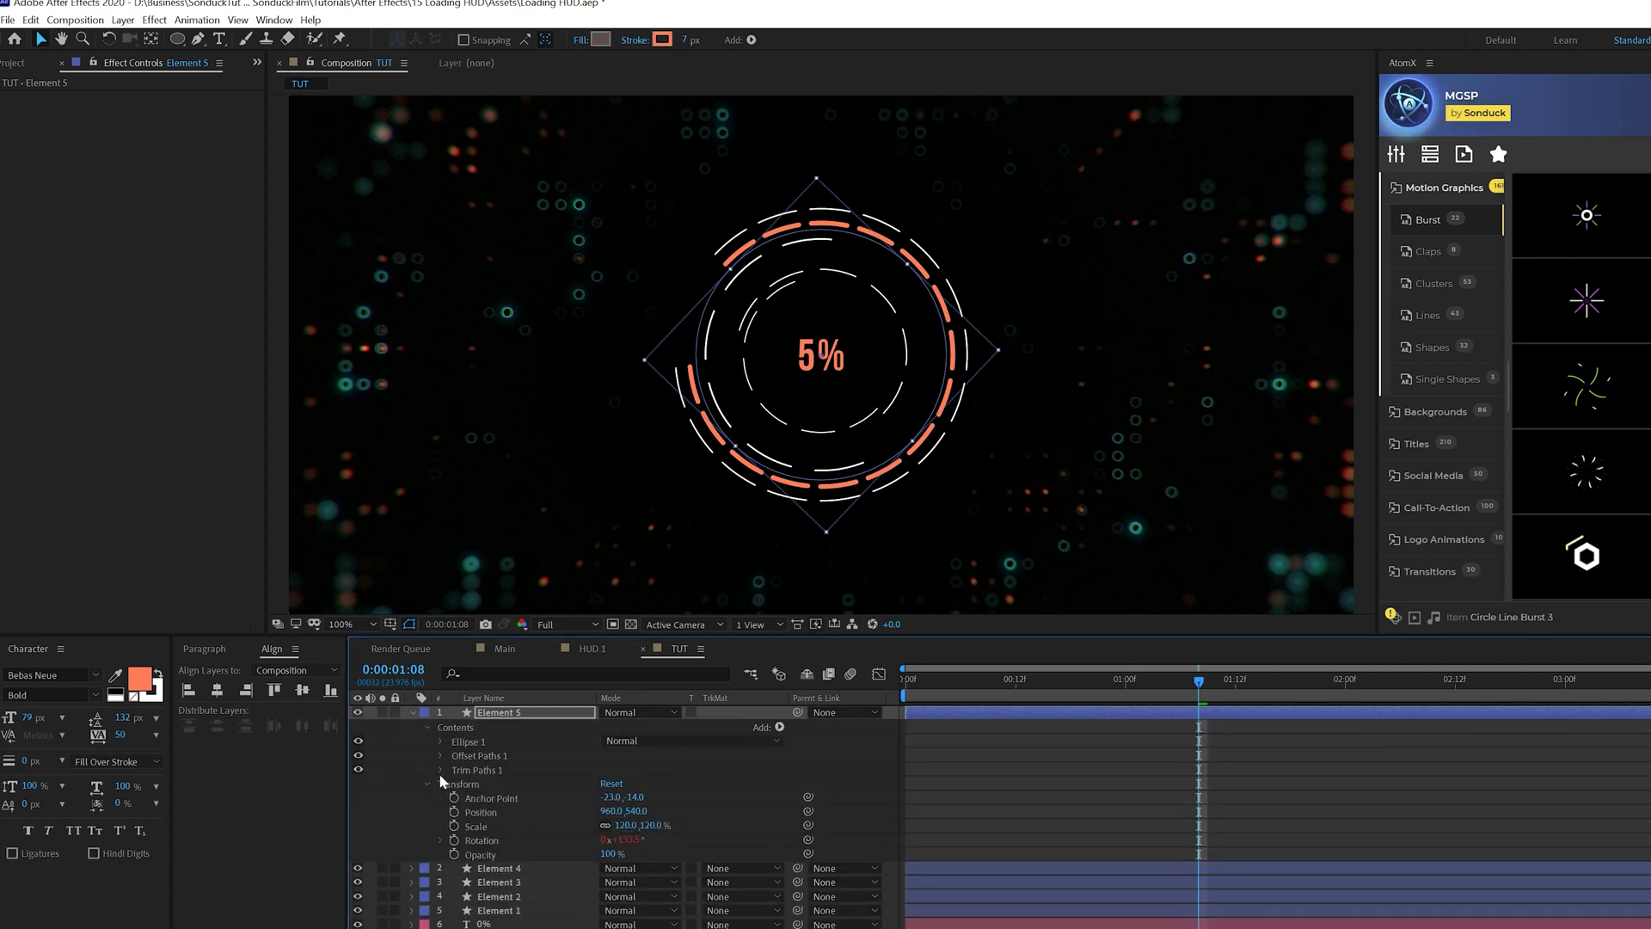
left_click(441, 769)
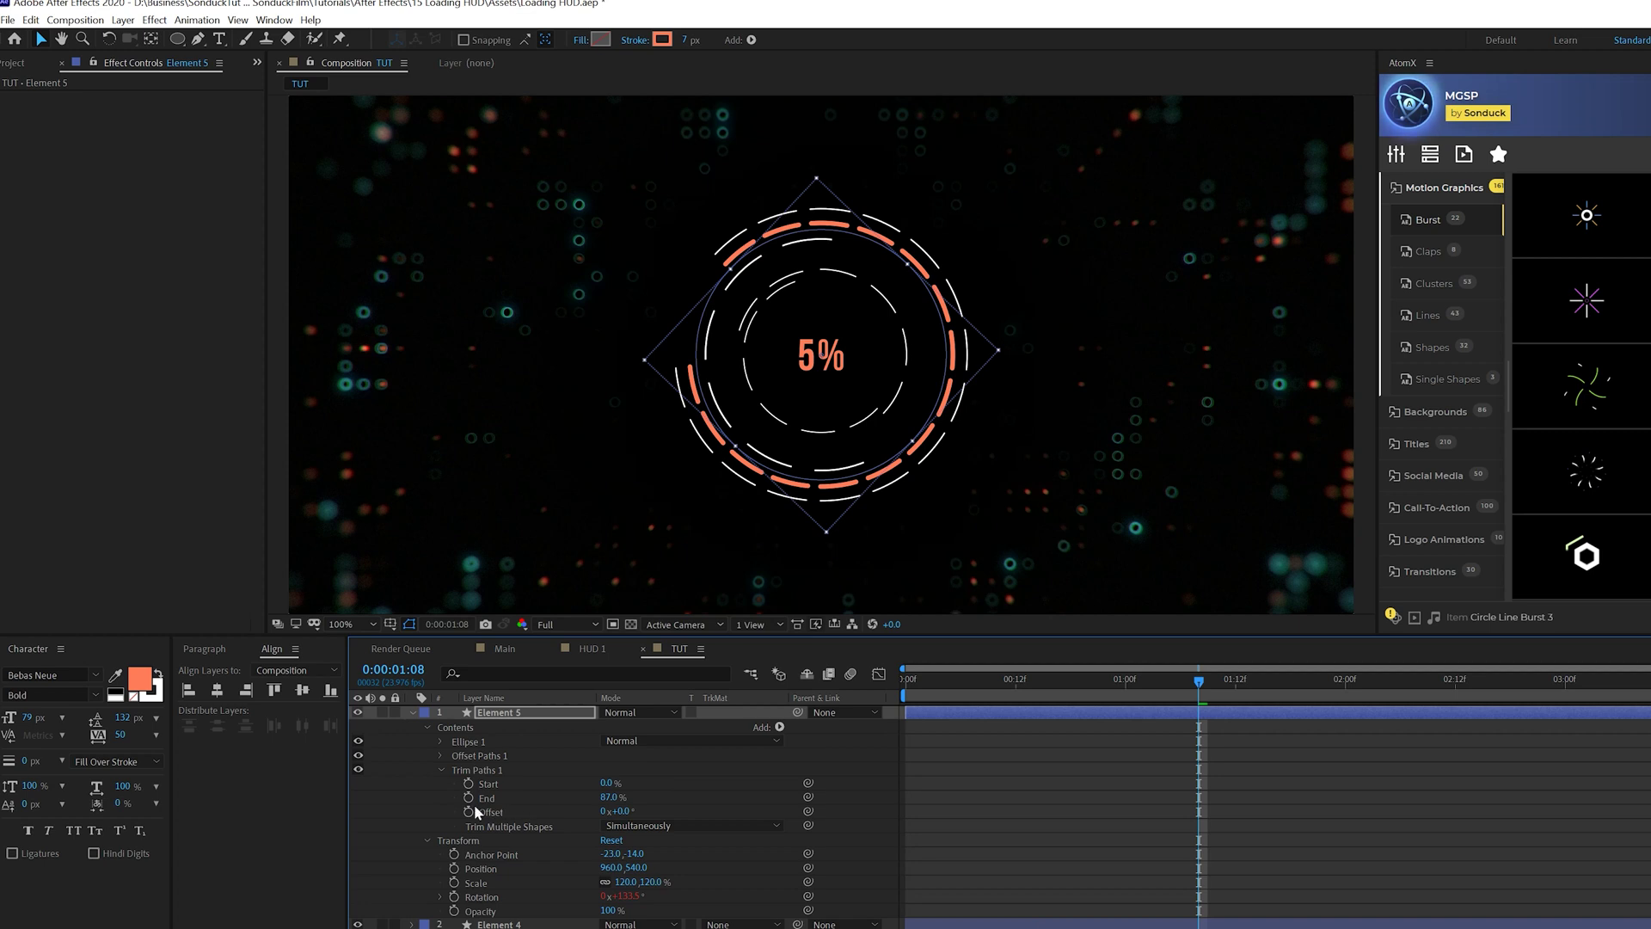
left_click(467, 796, "alt")
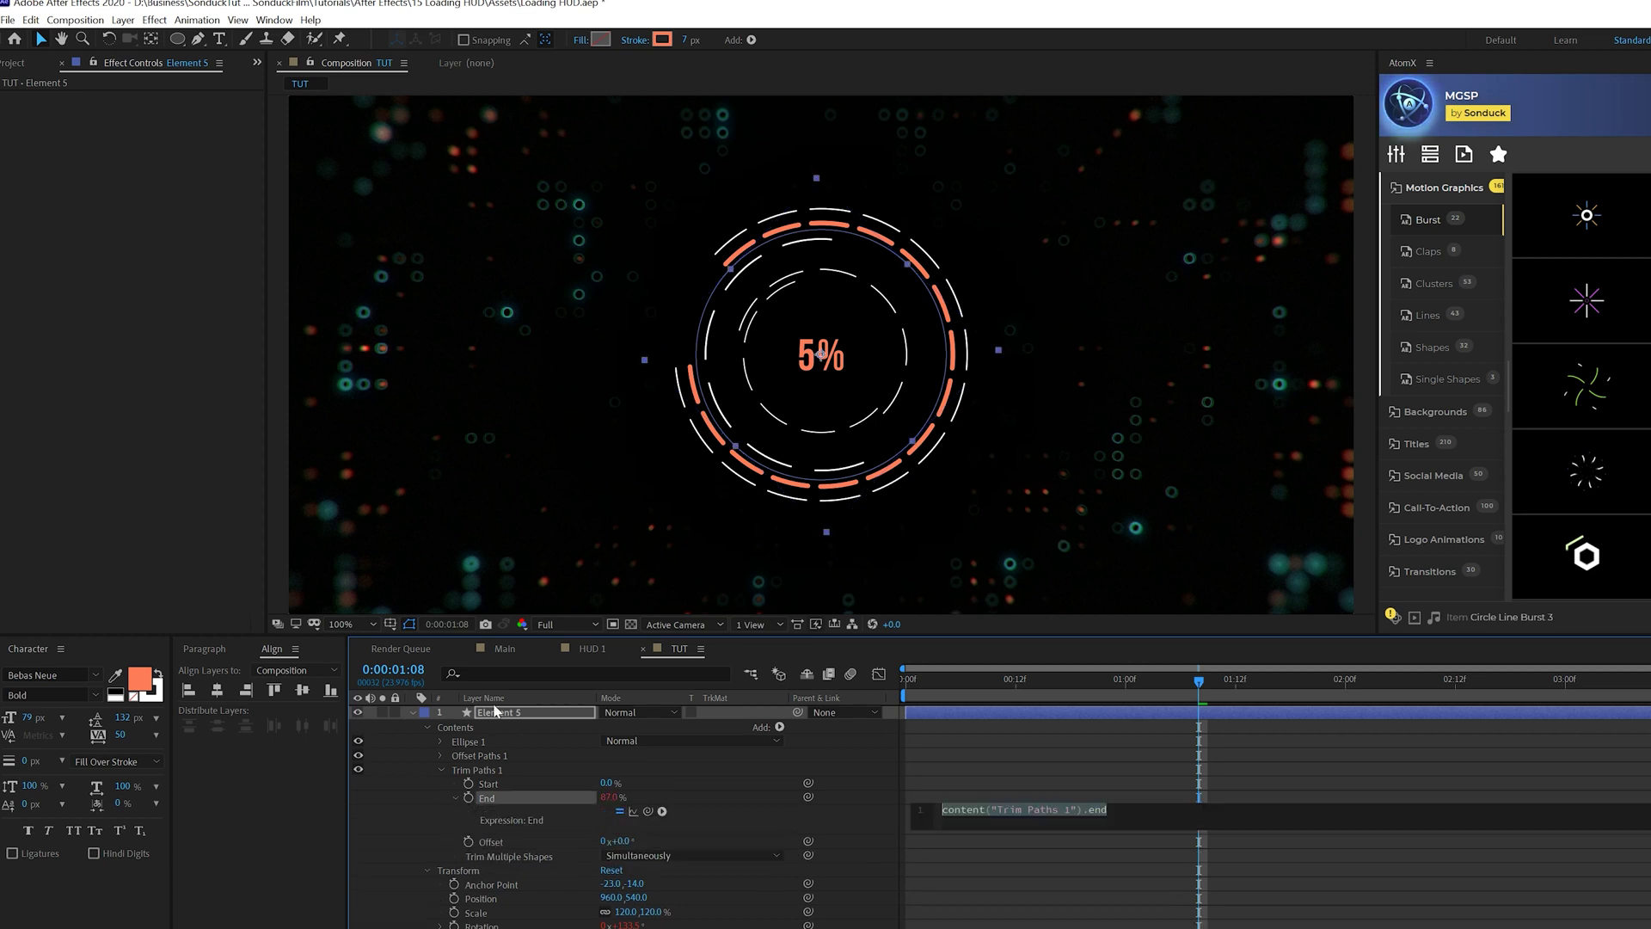
left_click(544, 784)
key("ctrl+Down")
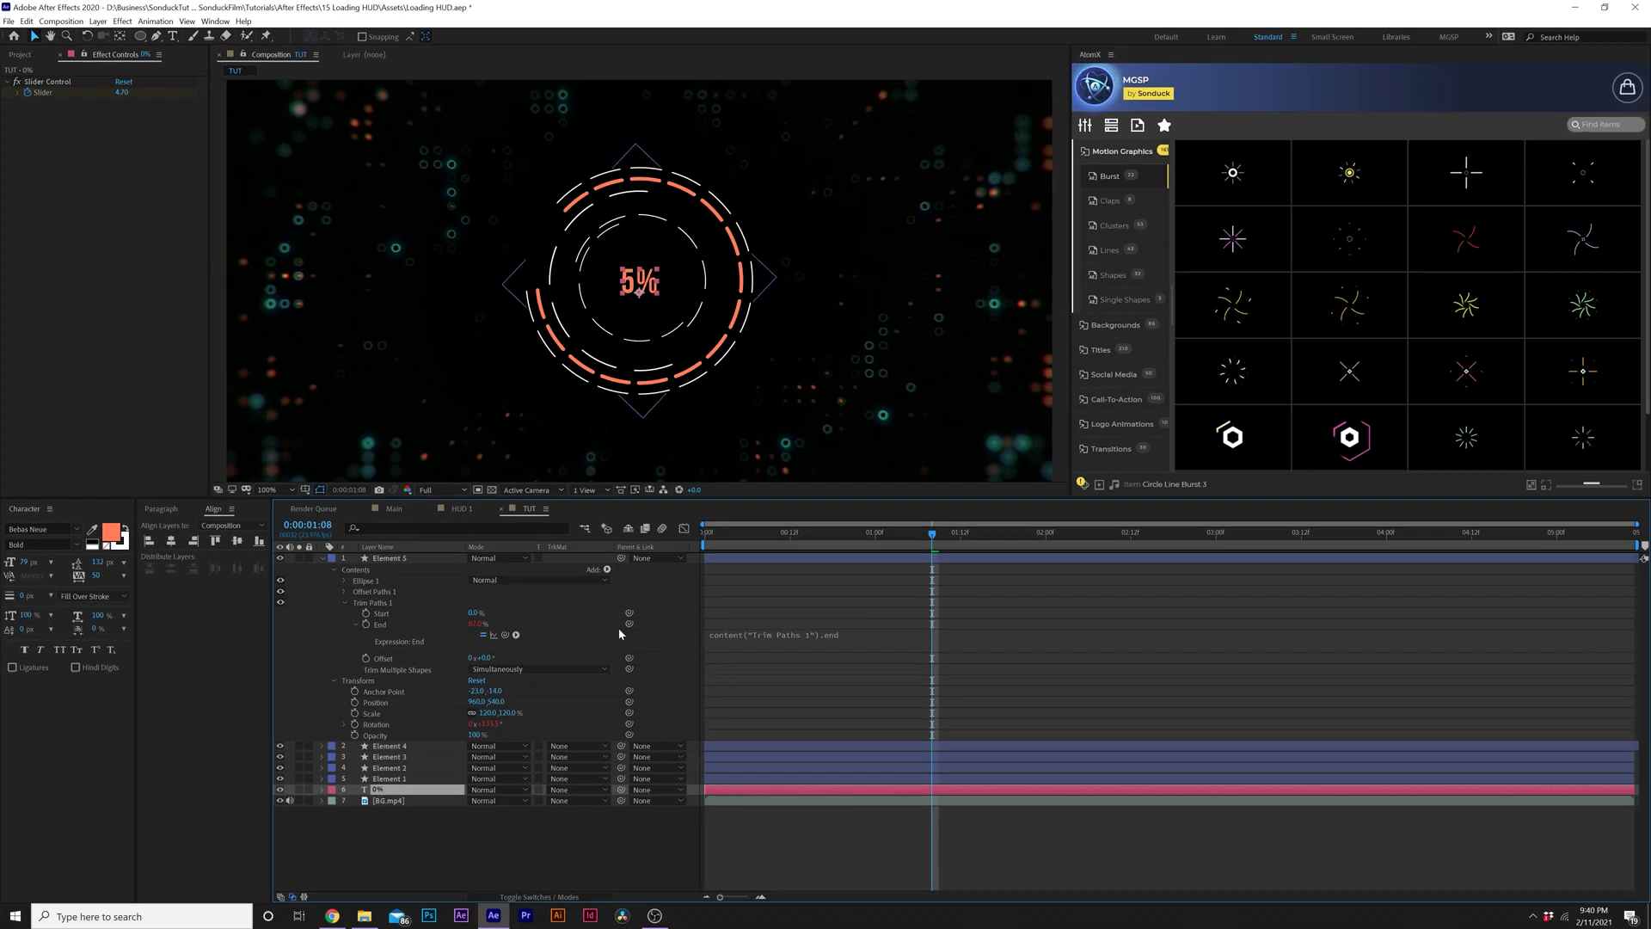
left_click_drag(626, 624, 52, 101)
left_click(782, 591)
key("space")
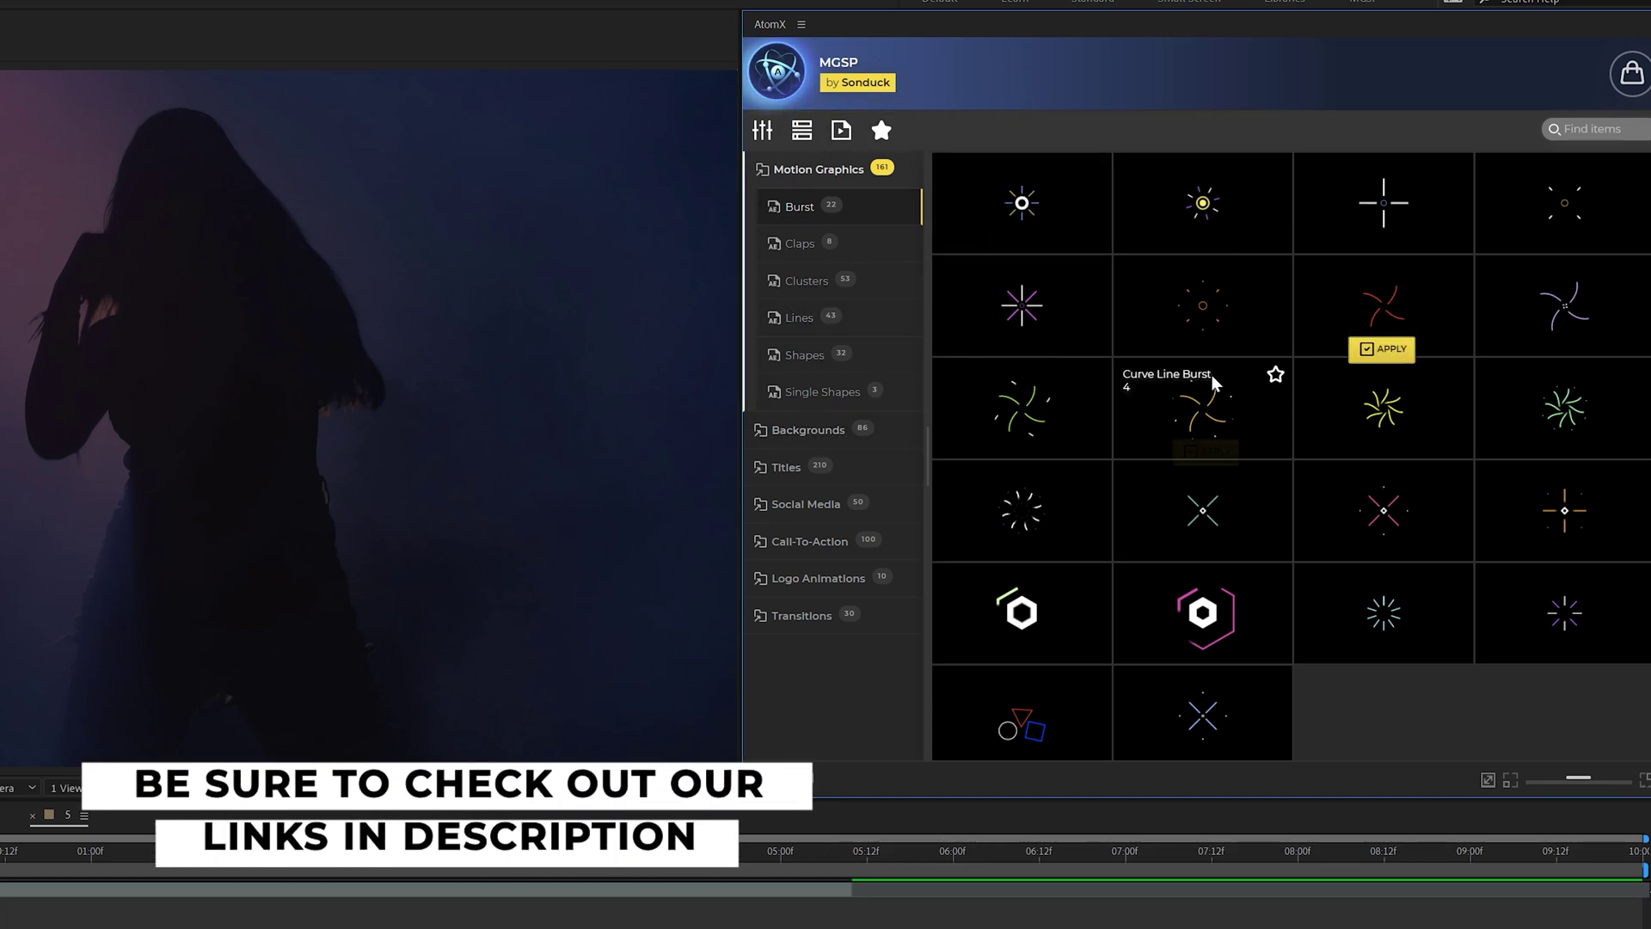
- Apply AtomX's Regular Titles 'Title 72' (FASHION / BEAUTY) over the dancer video and select its layer
left_click(830, 435)
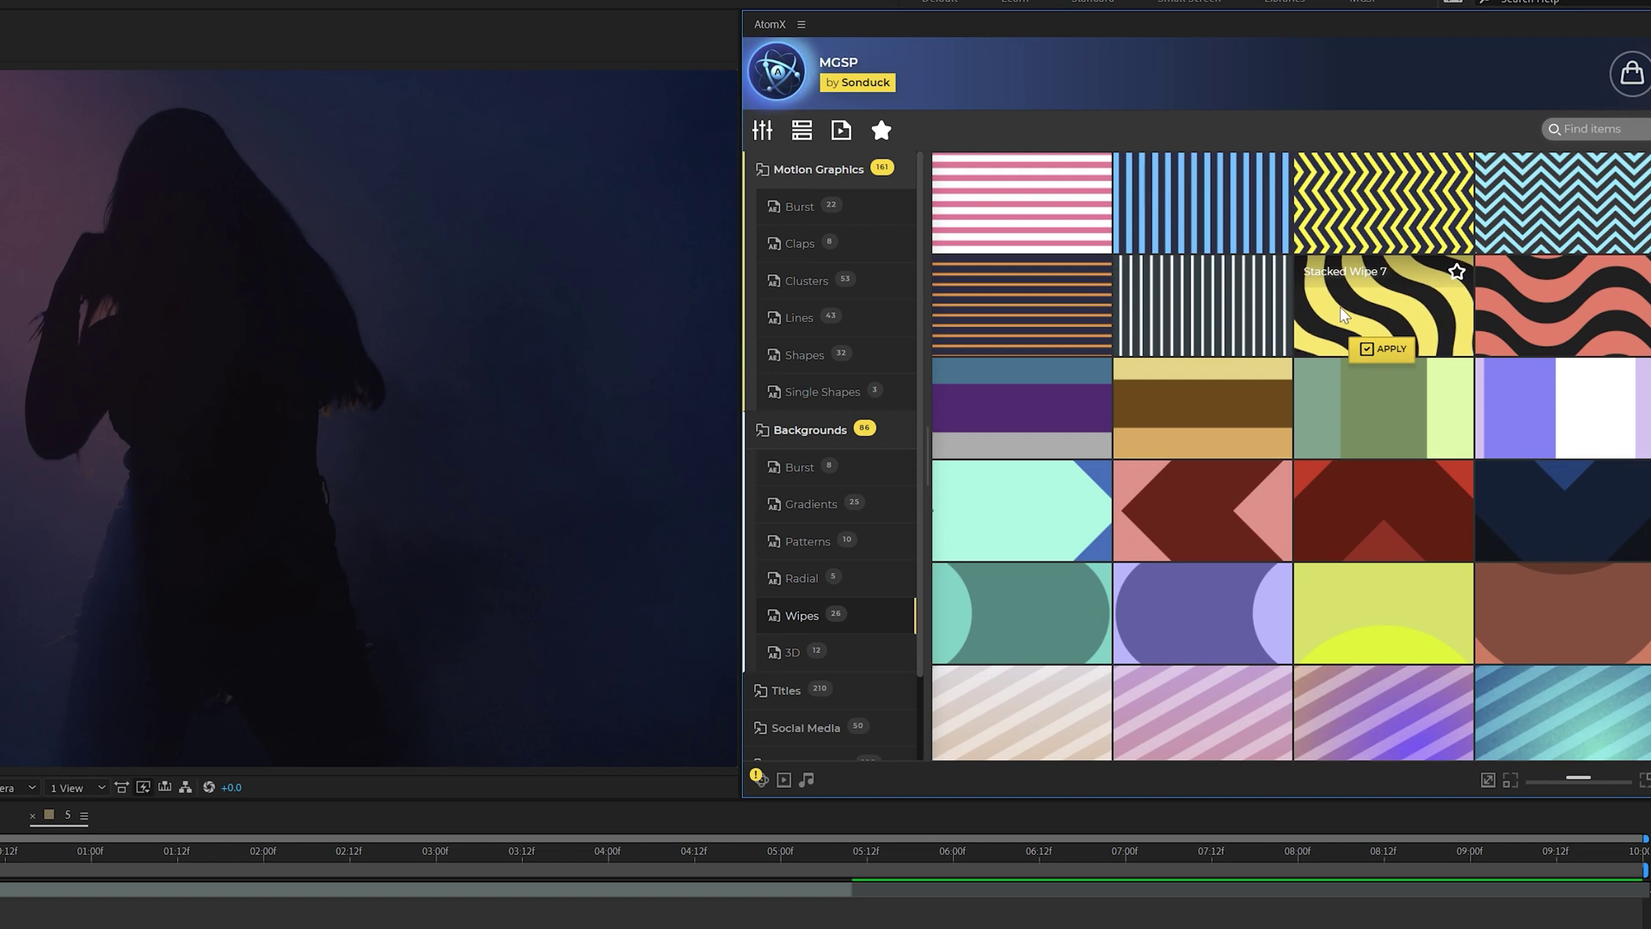
left_click(806, 727)
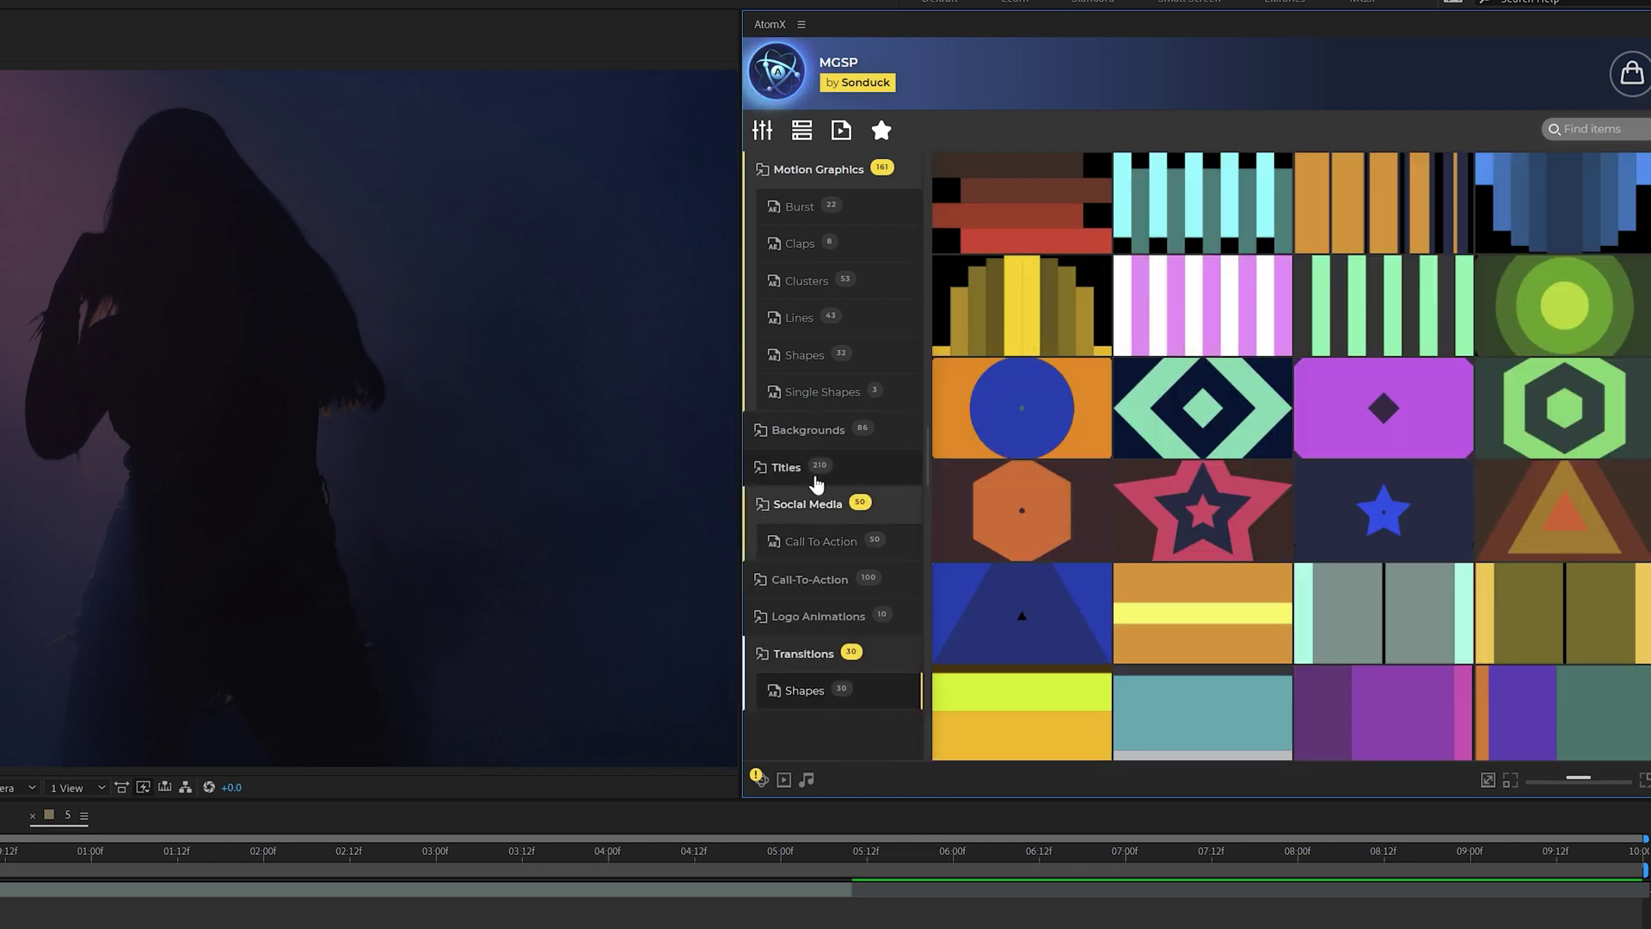
left_click(815, 469)
left_click(810, 612)
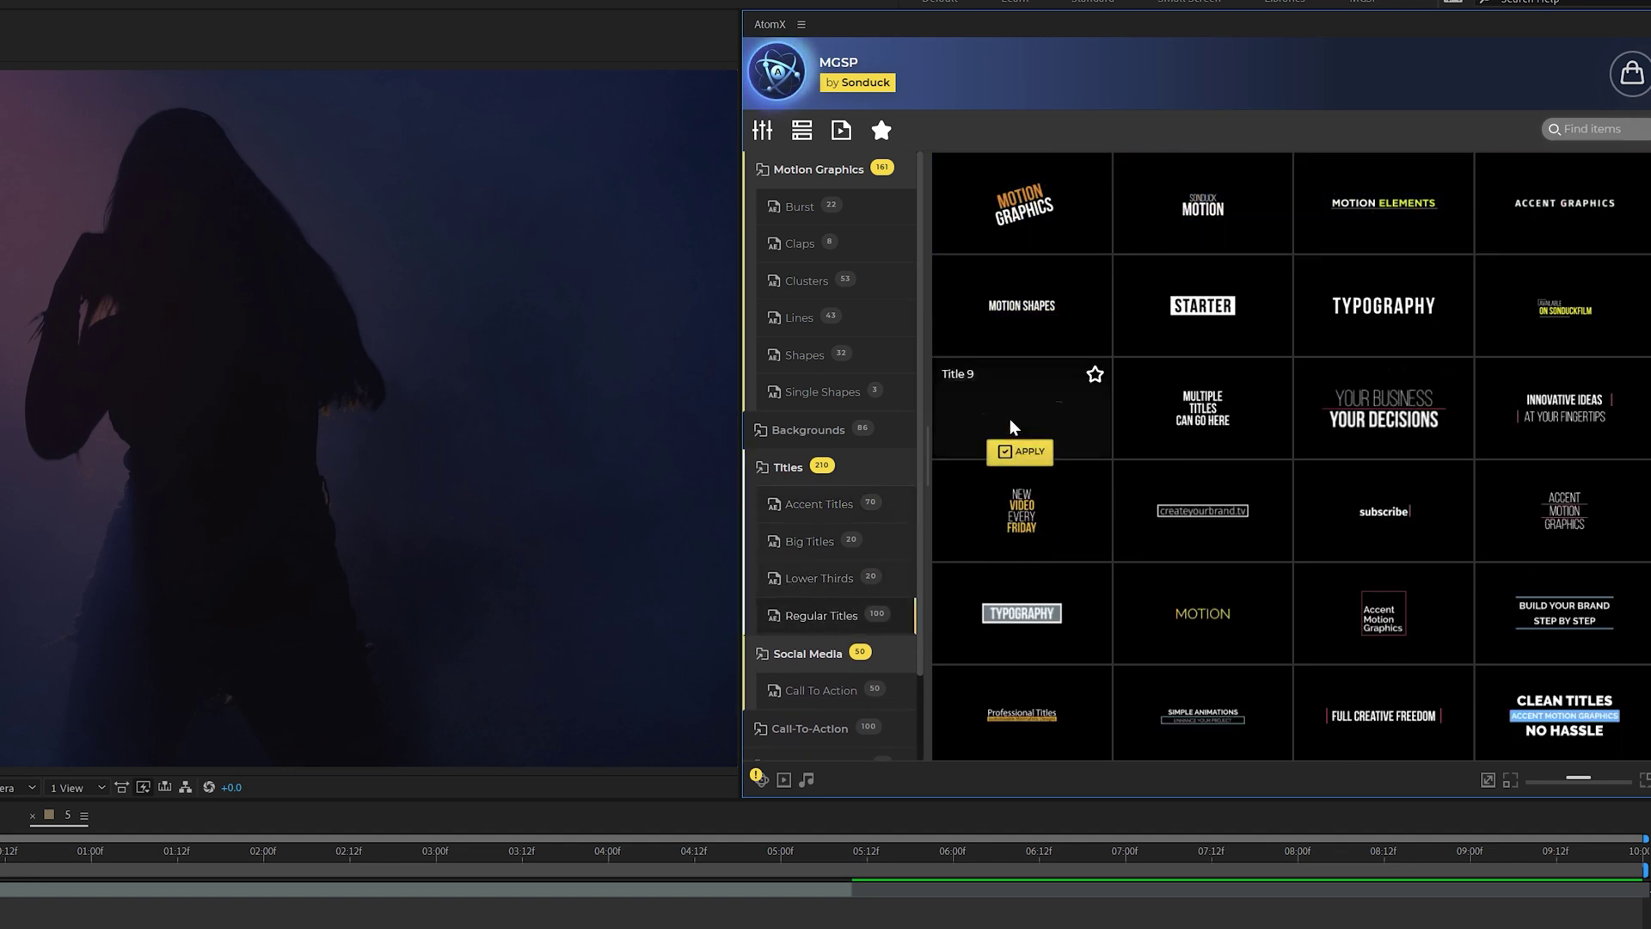
scroll(1010, 420, "down", 8)
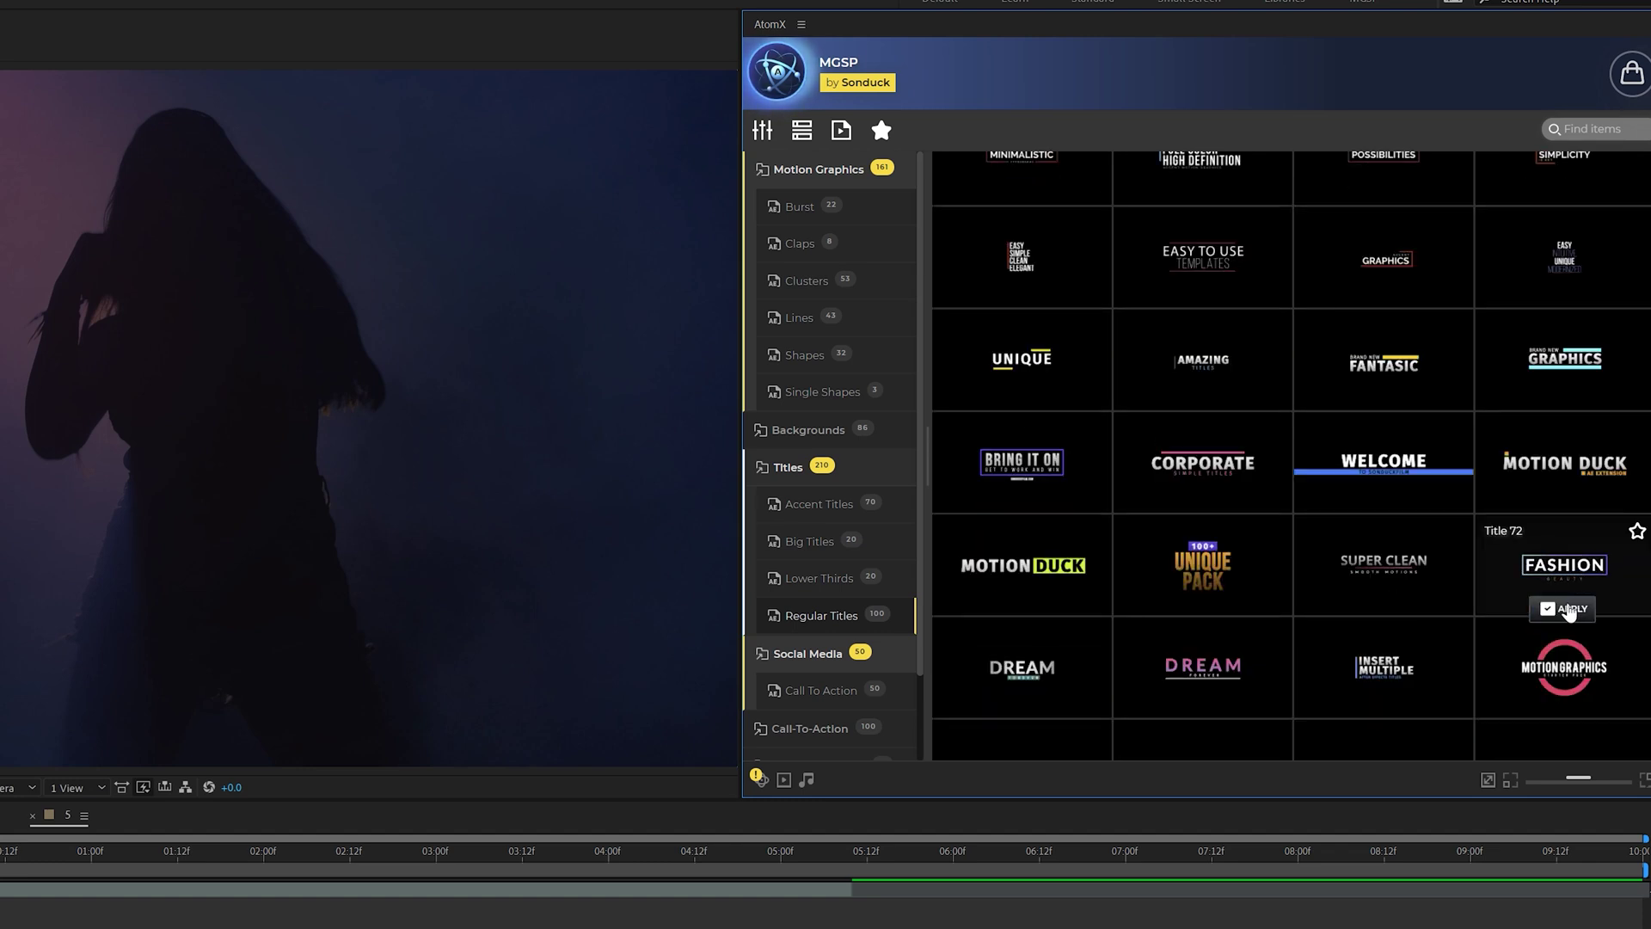
left_click(1563, 607)
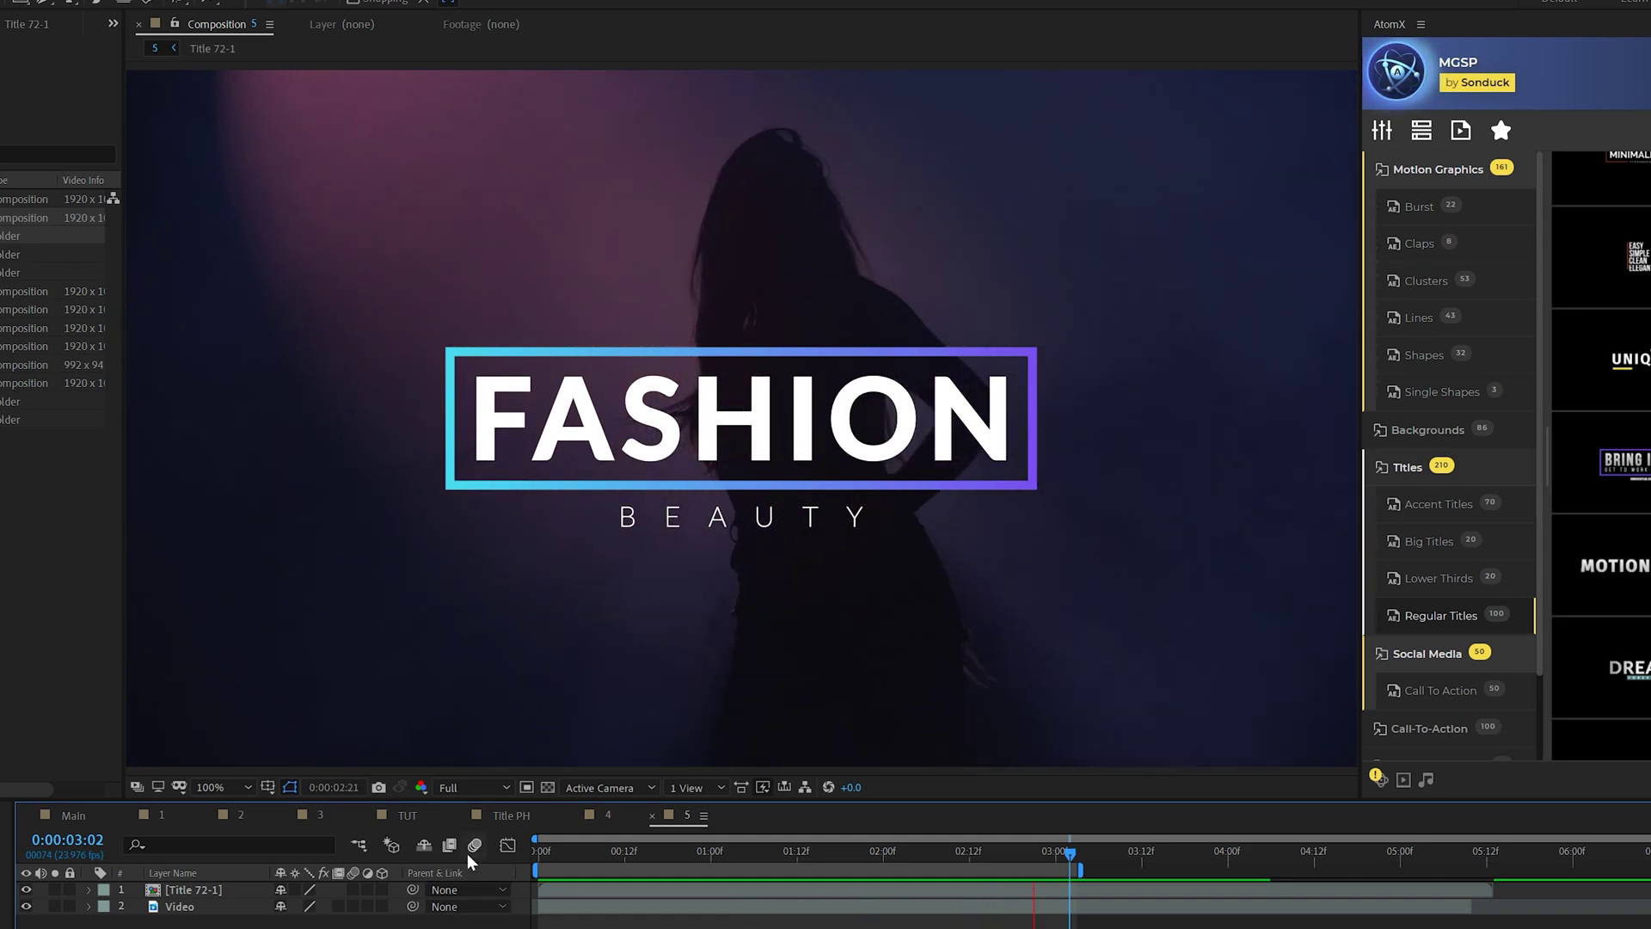
left_click(207, 895)
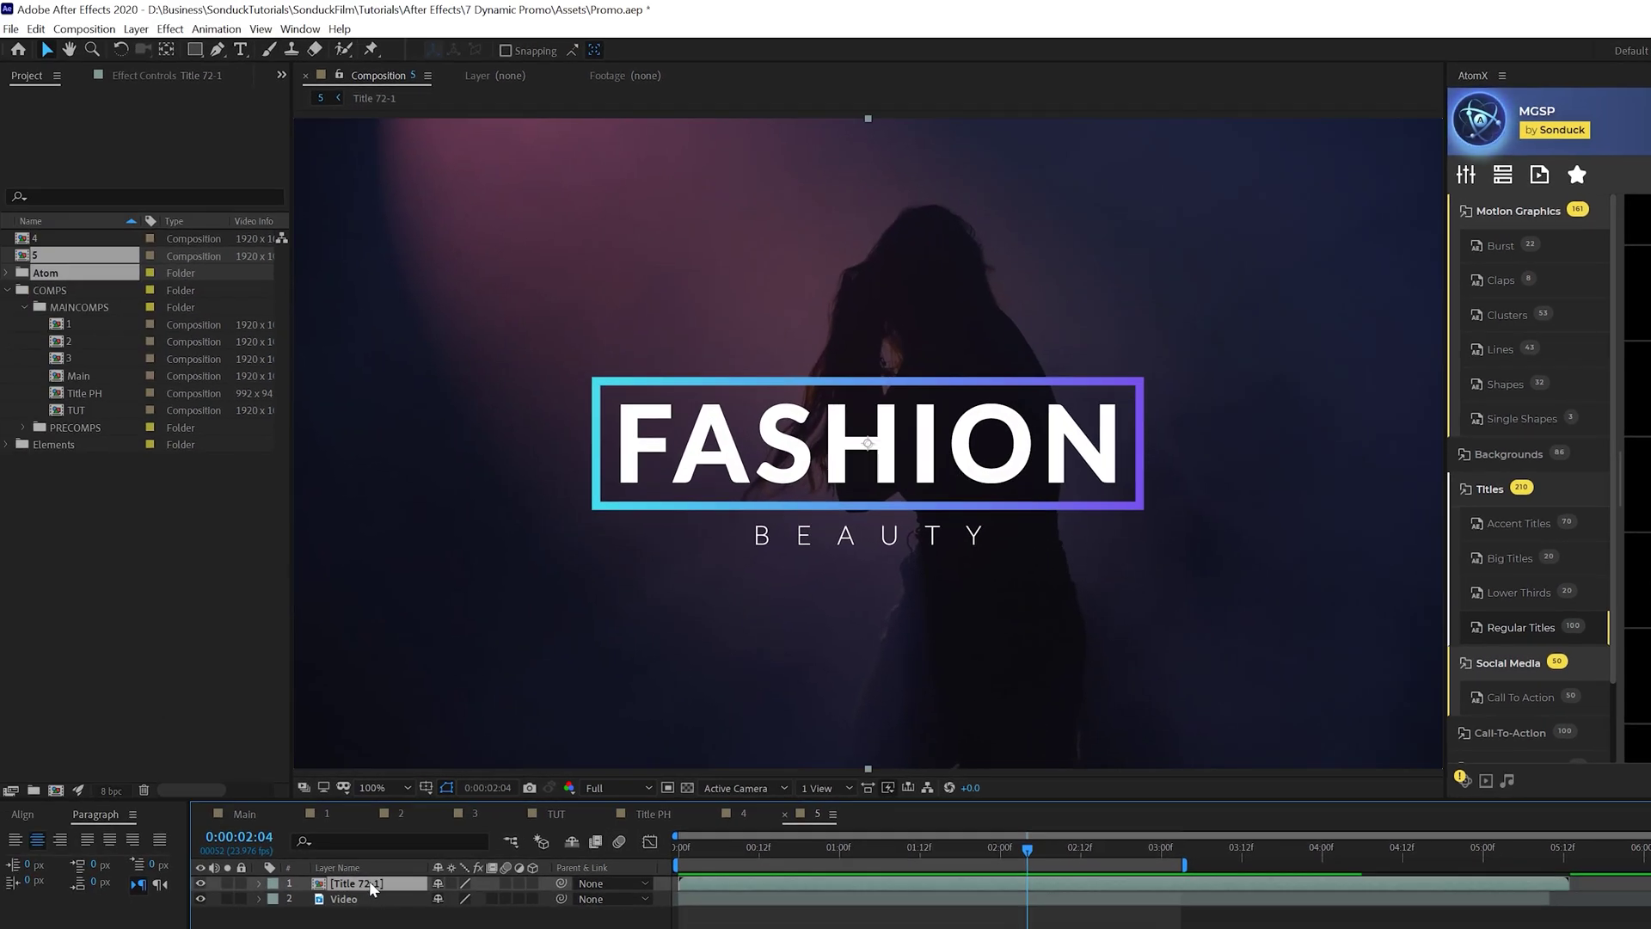
- Open the Title 72-1 precomp and retype its text as HELLO / AWESOME EFFECTS
double_click(371, 885)
left_click(239, 50)
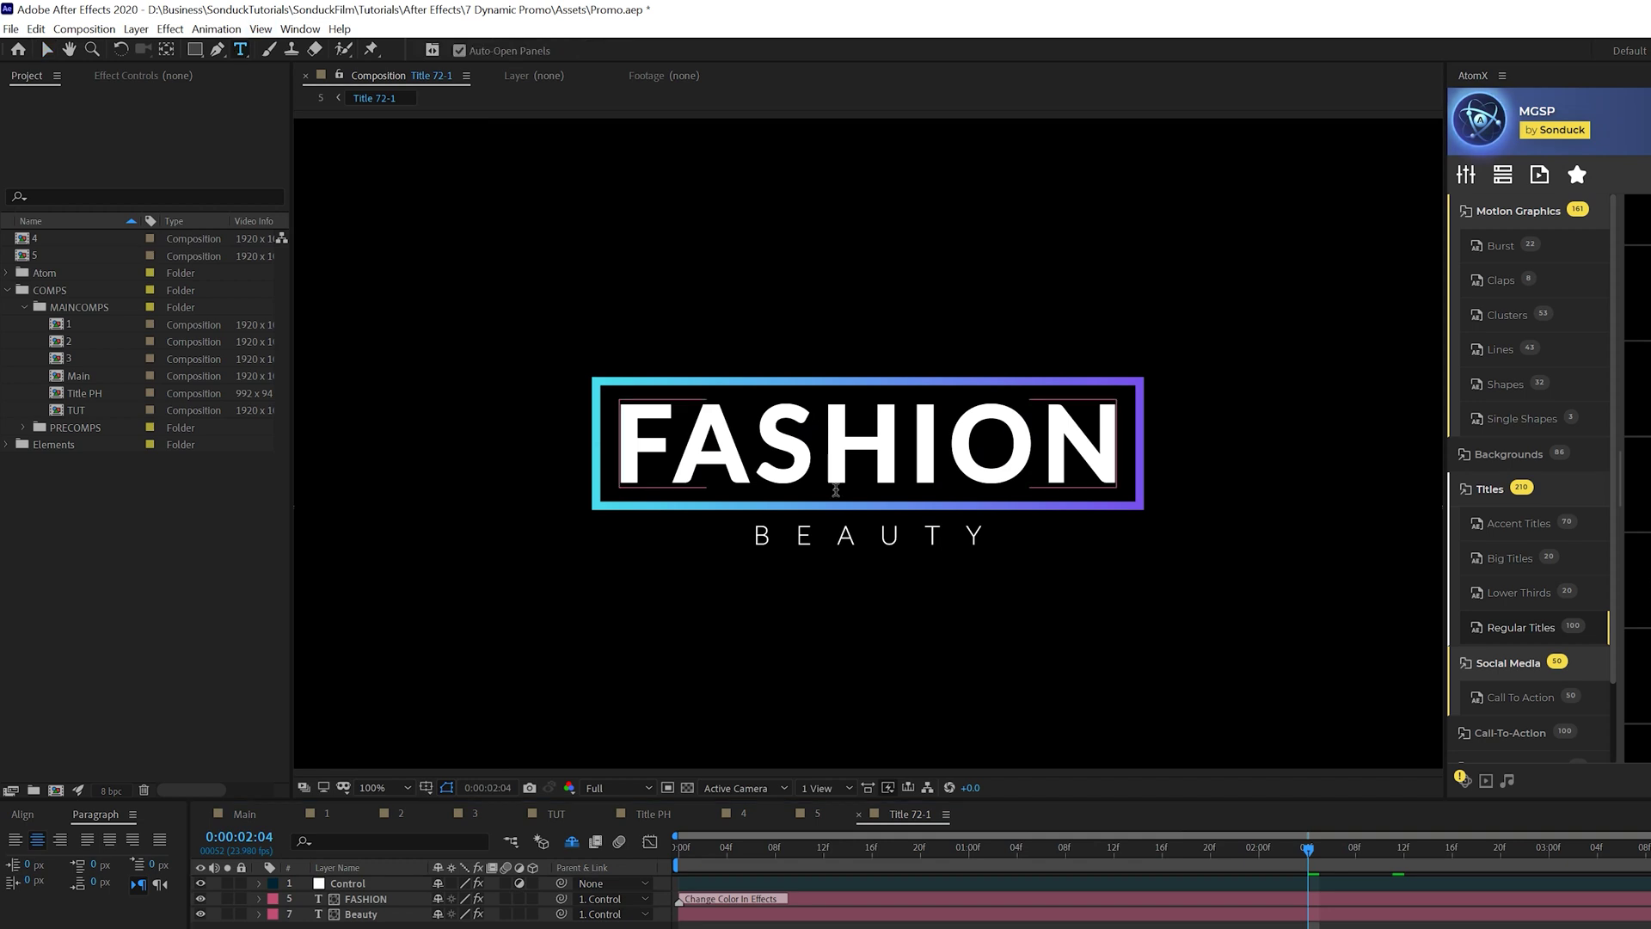
double_click(860, 443)
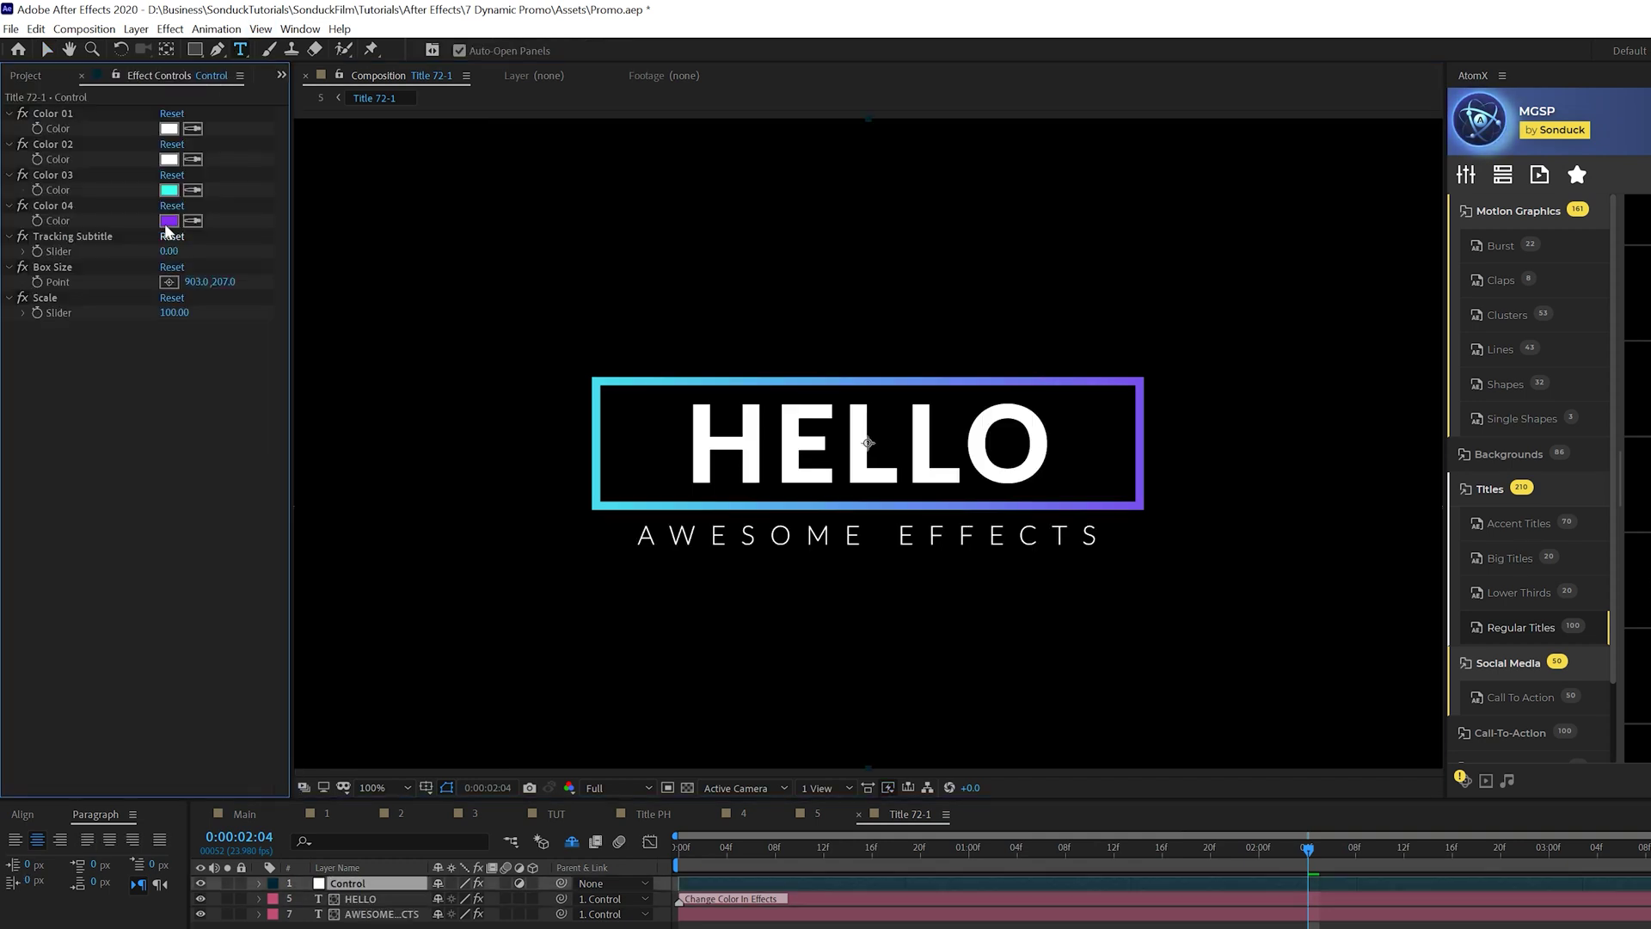
- Set subtitle tracking to -30, Box Size to 710,207, and change Color 03 from pink to purple
left_click_drag(168, 251, 151, 251)
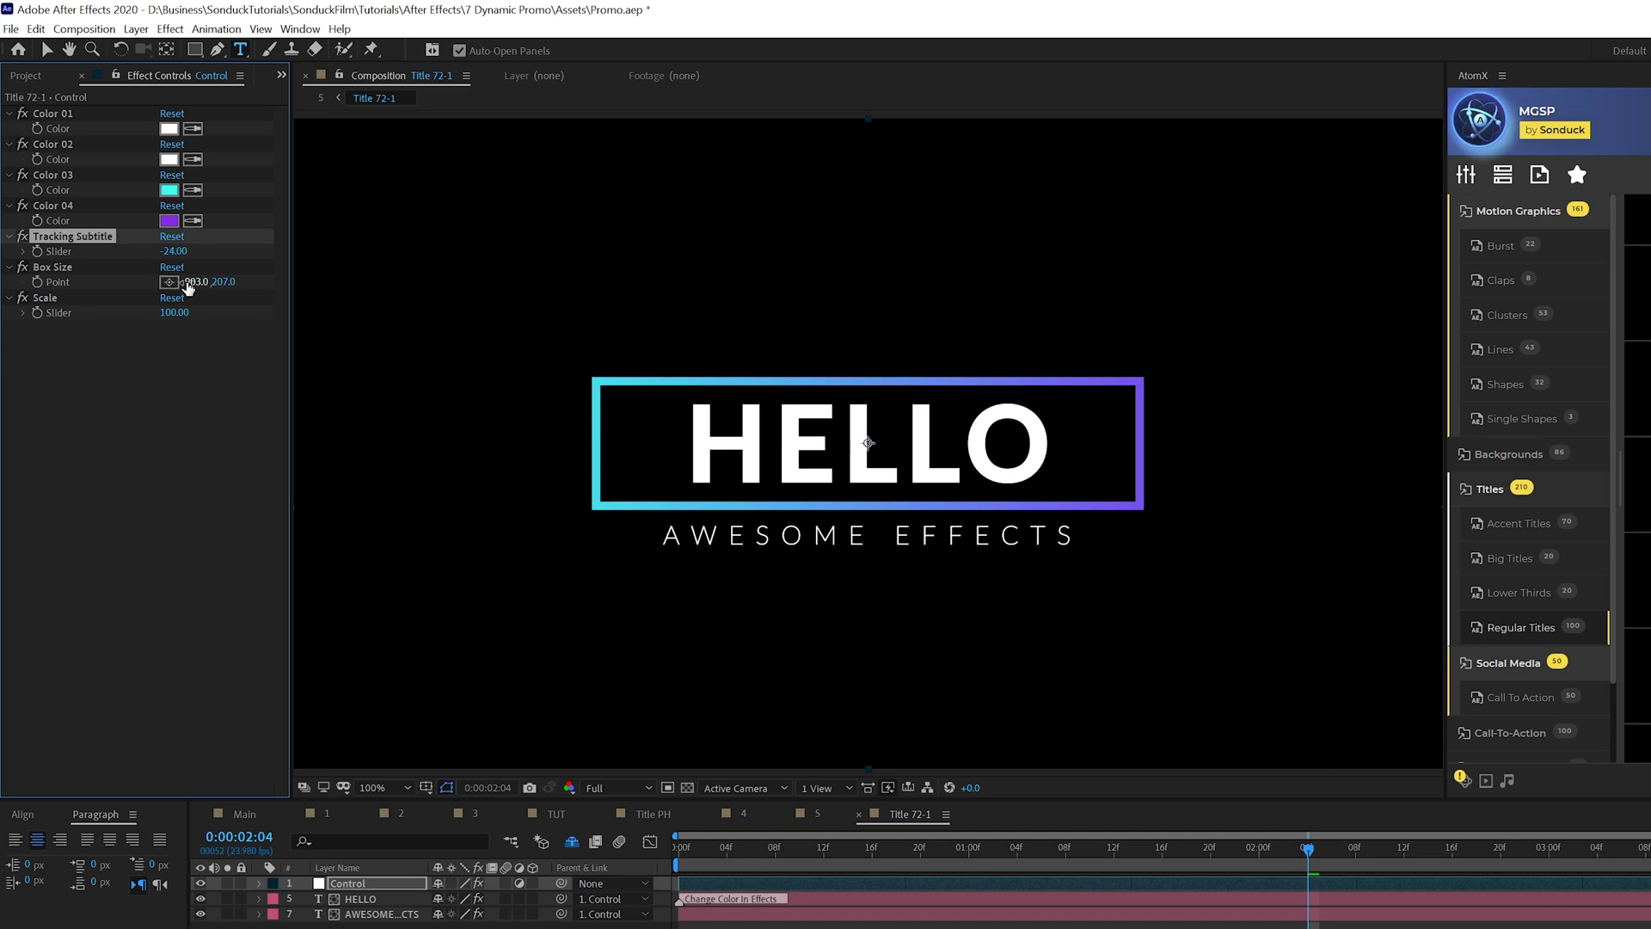
left_click_drag(188, 287, 68, 298)
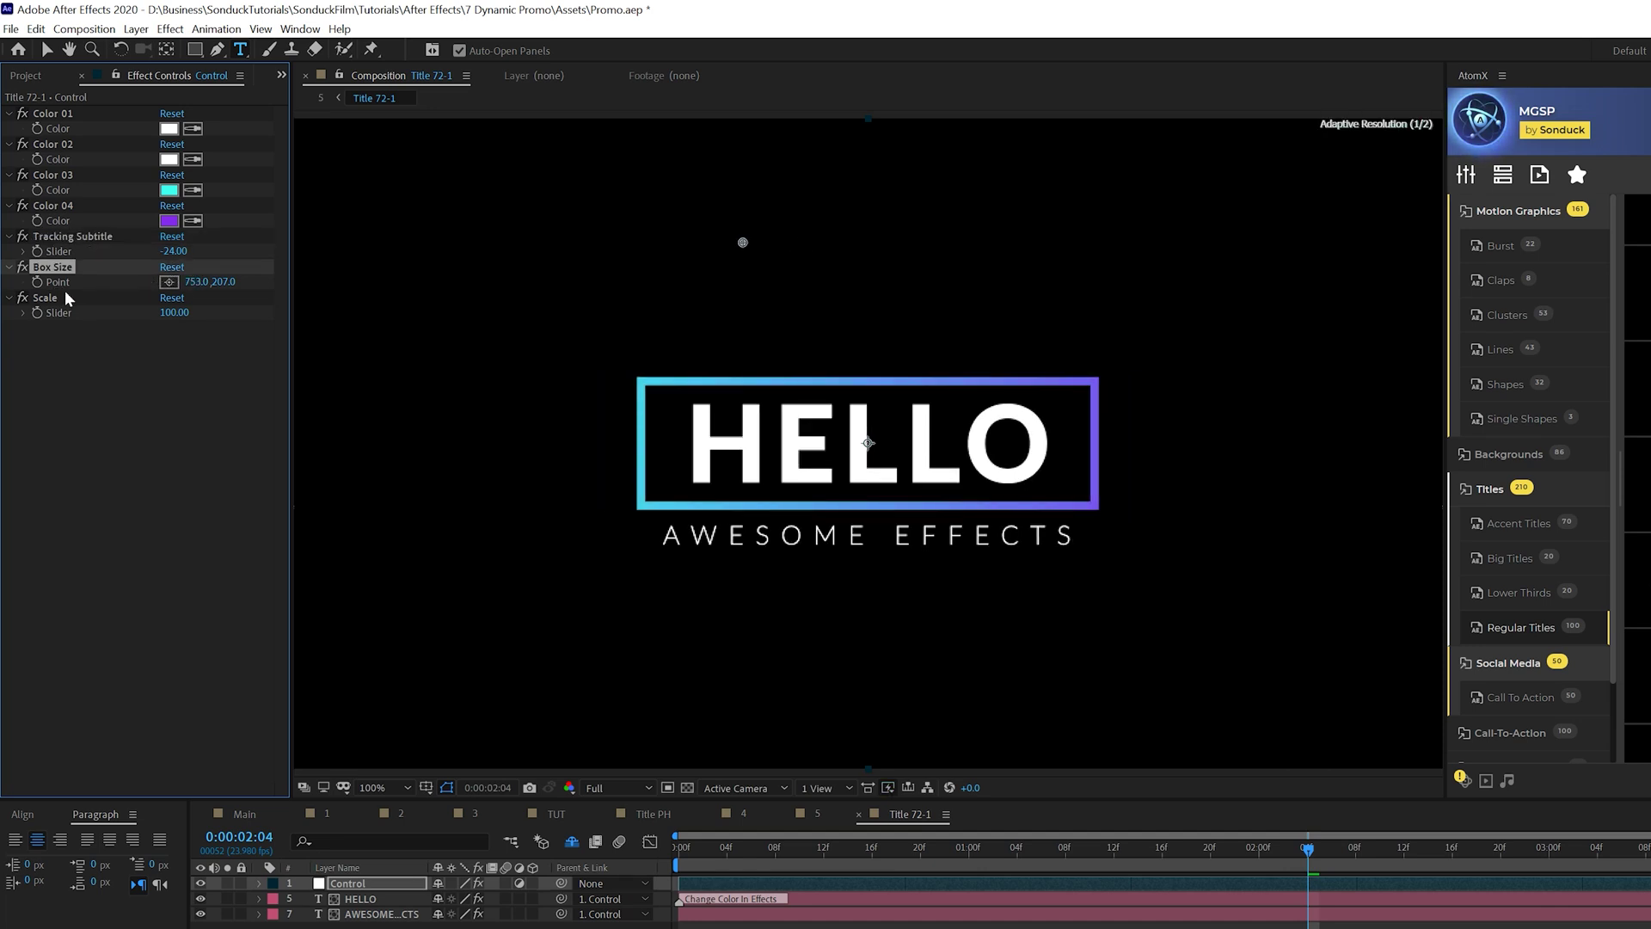
left_click_drag(207, 286, 151, 251)
left_click(169, 190)
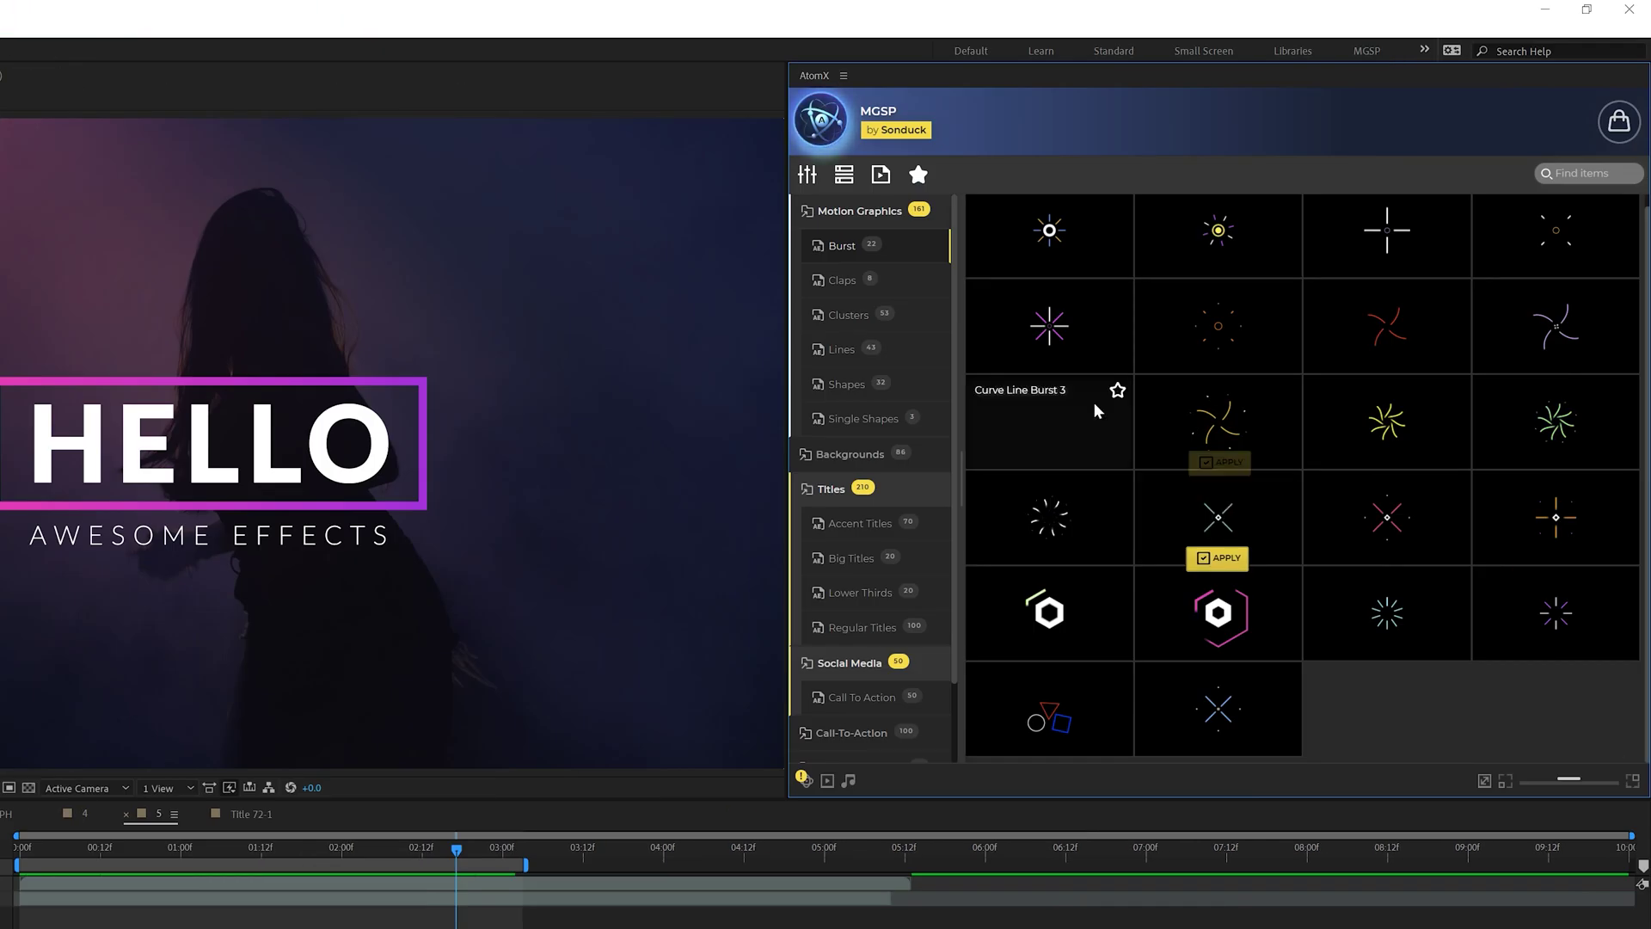
- Apply Cluster 23 from AtomX's Motion Graphics Clusters to the composition
left_click(854, 327)
scroll(1264, 590, "down", 3)
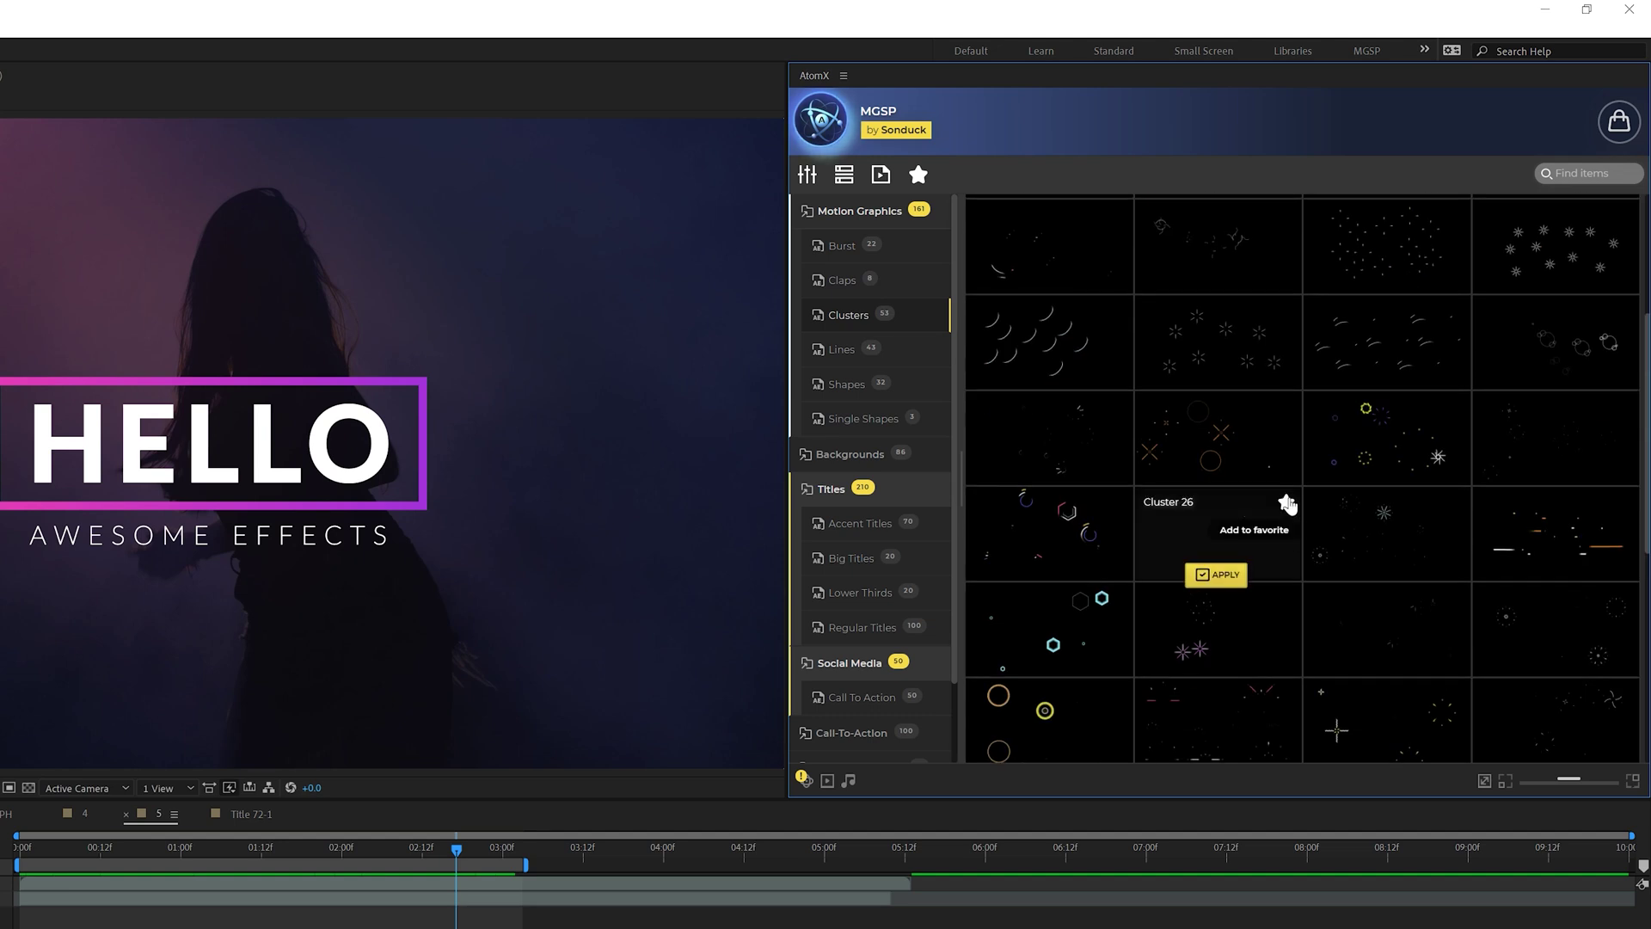
left_click(1384, 475)
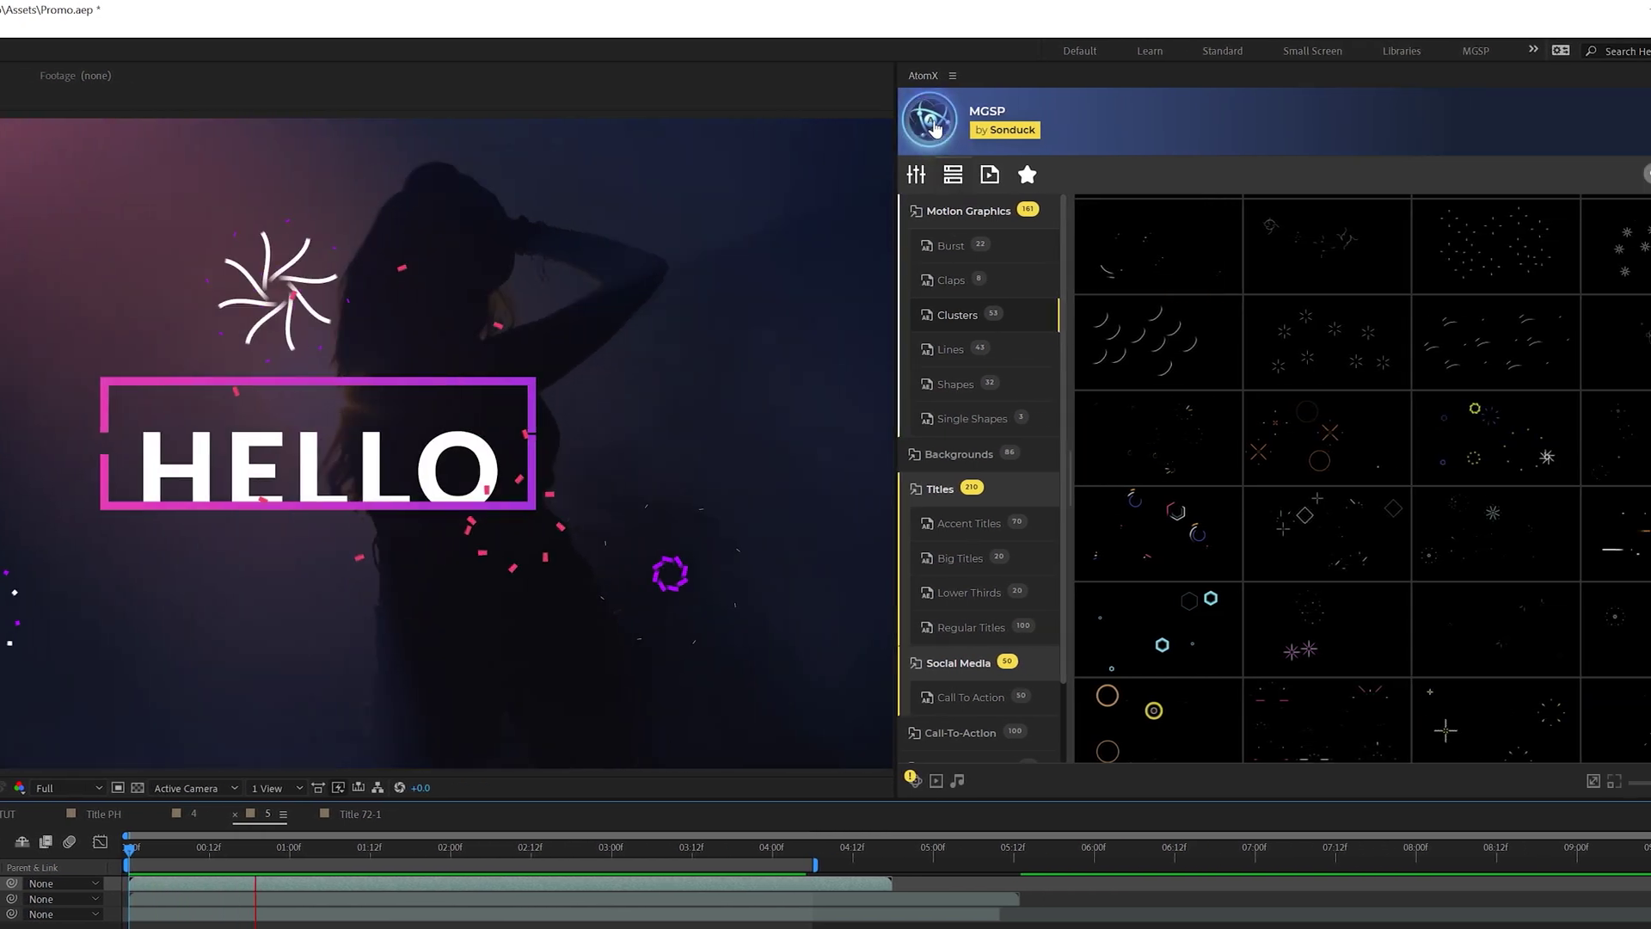
- Load the Modern Titles Pack, then switch AtomX's package to the Accent Graphics Pack
left_click(1195, 127)
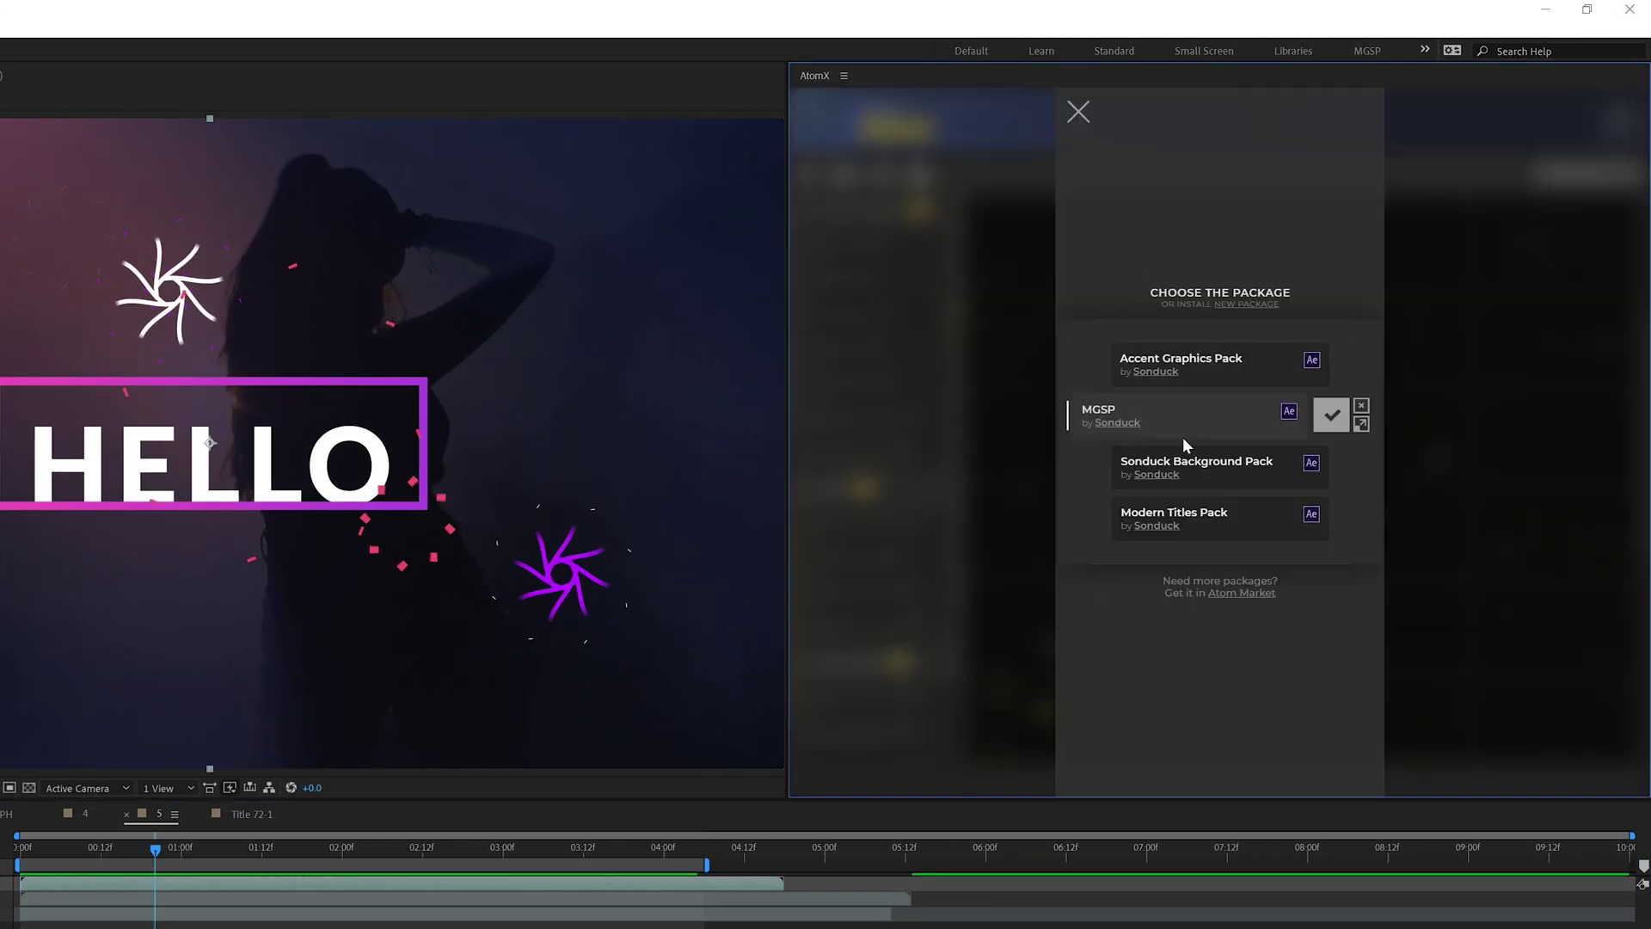
left_click(1332, 517)
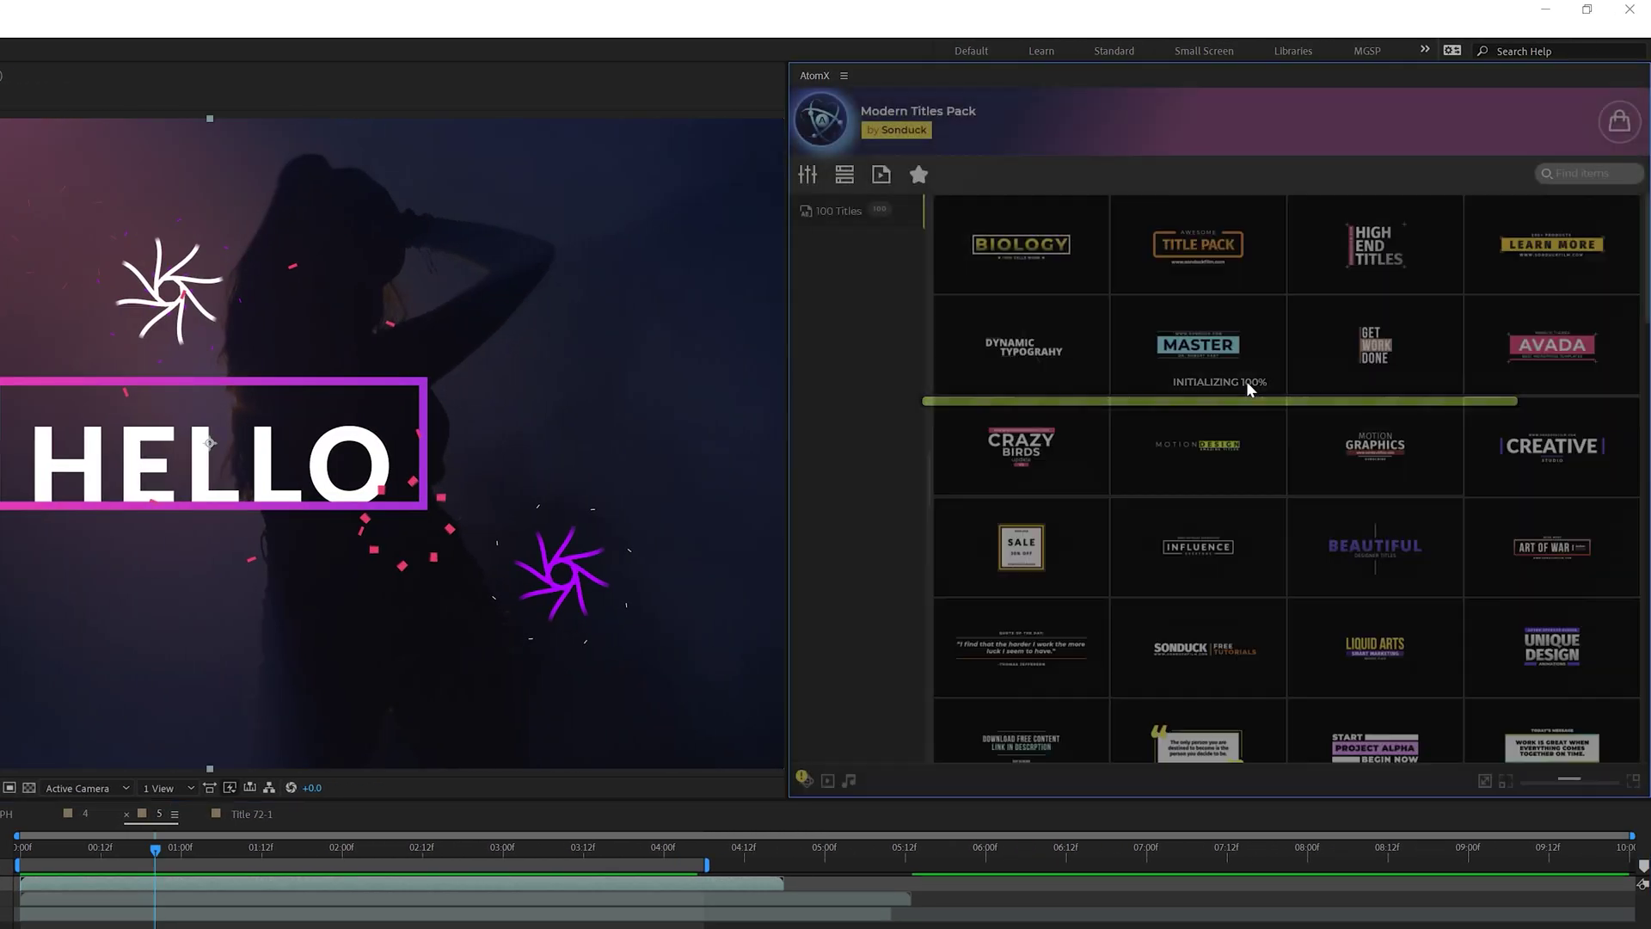
left_click(834, 140)
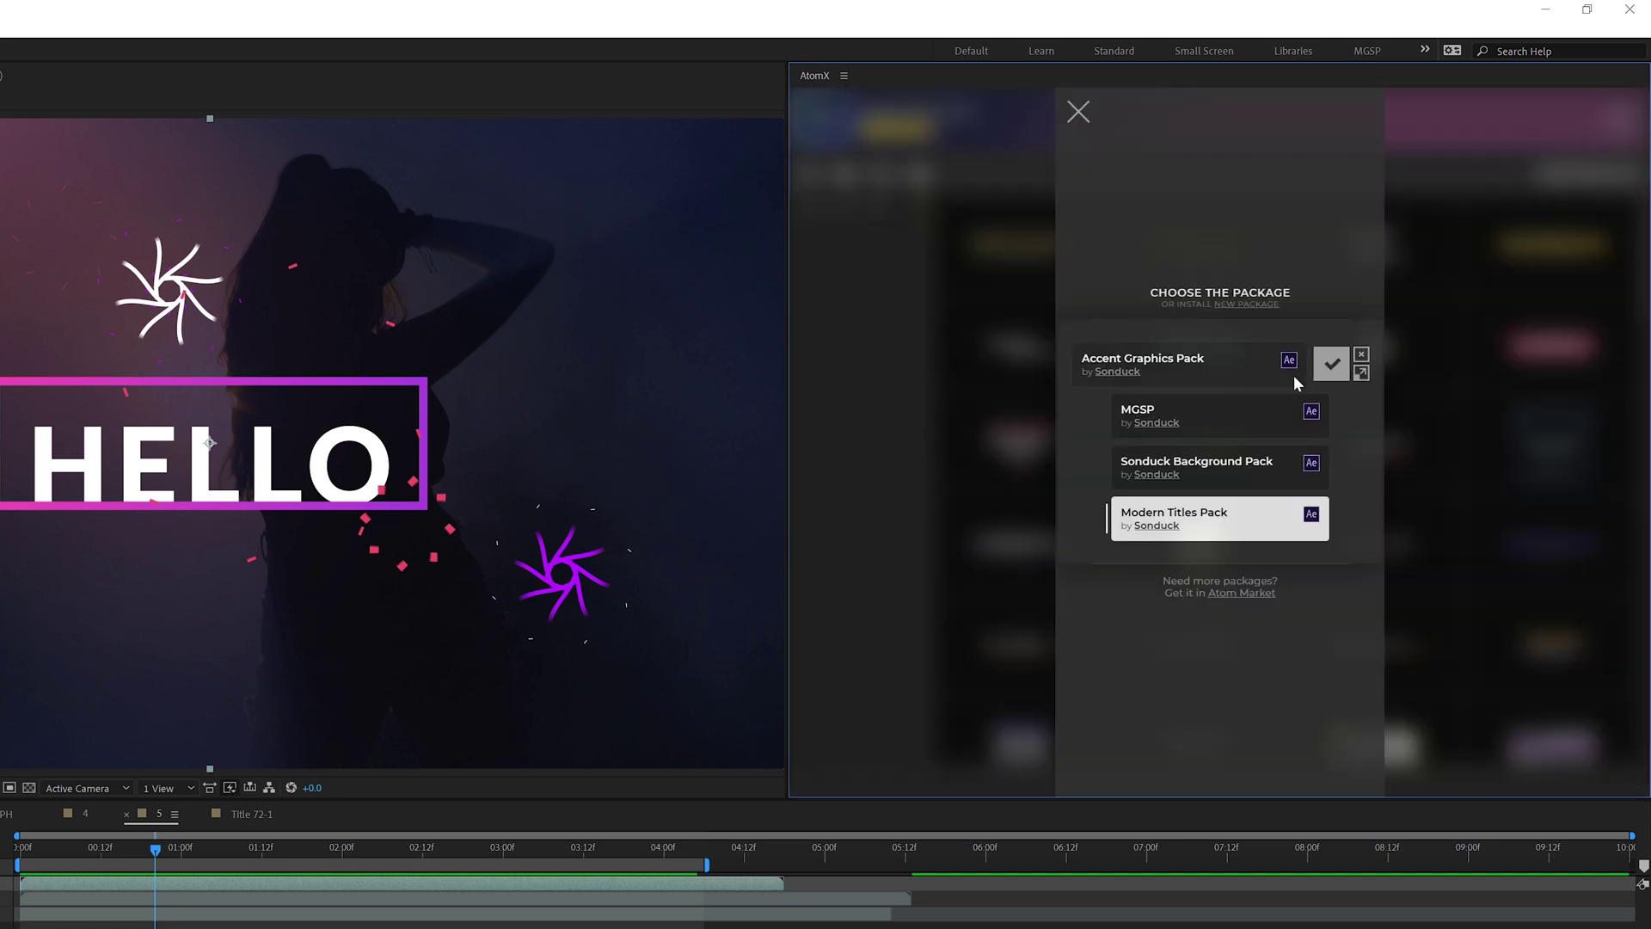
left_click(1334, 363)
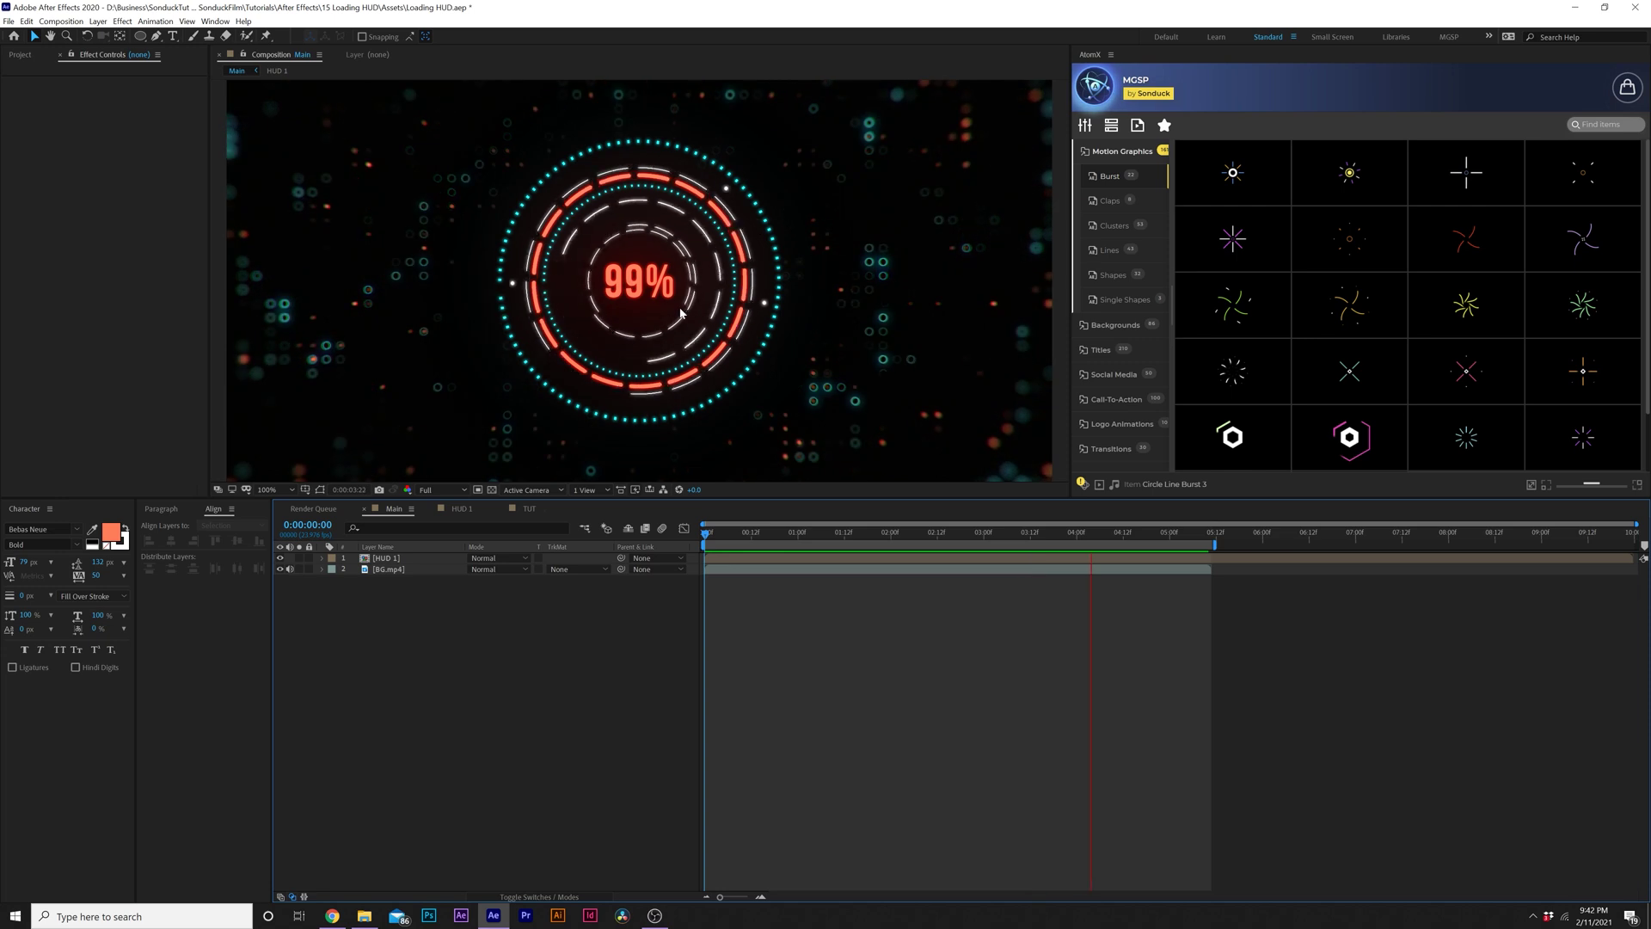
- Return to the TUT composition, select the Element 4 and Element 5 ring layers, and zoom in
left_click(529, 509)
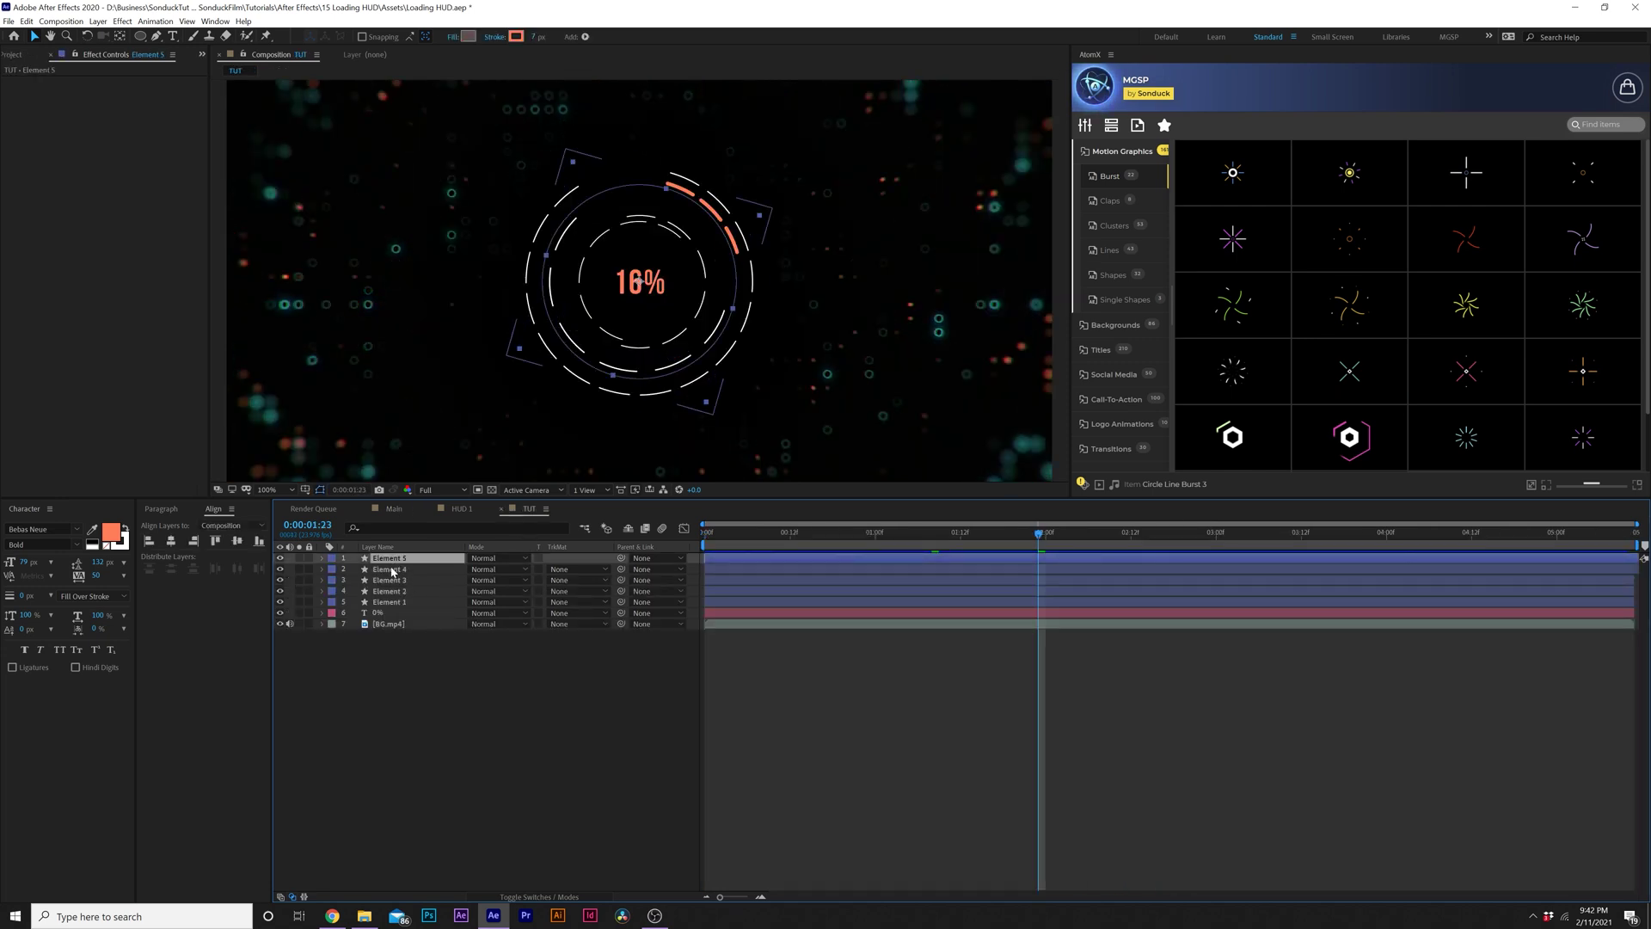
left_click(393, 570)
left_click(391, 559)
key("period")
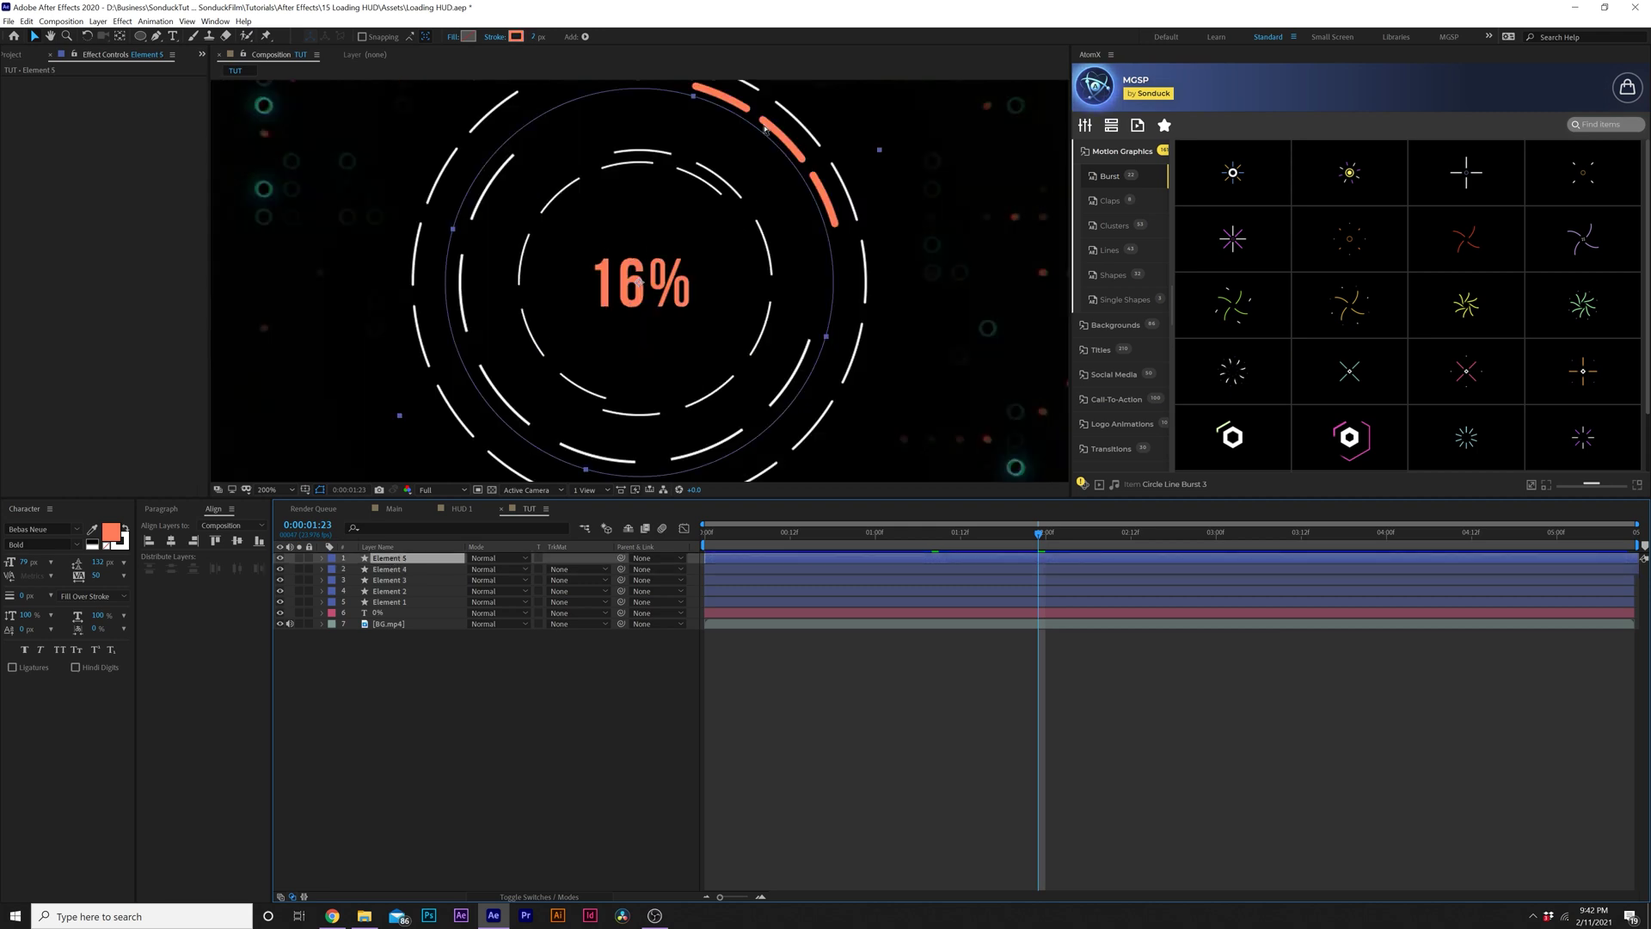
- Duplicate the Element 5 ring as Element 6 and scale it to 153%
key("ctrl+d")
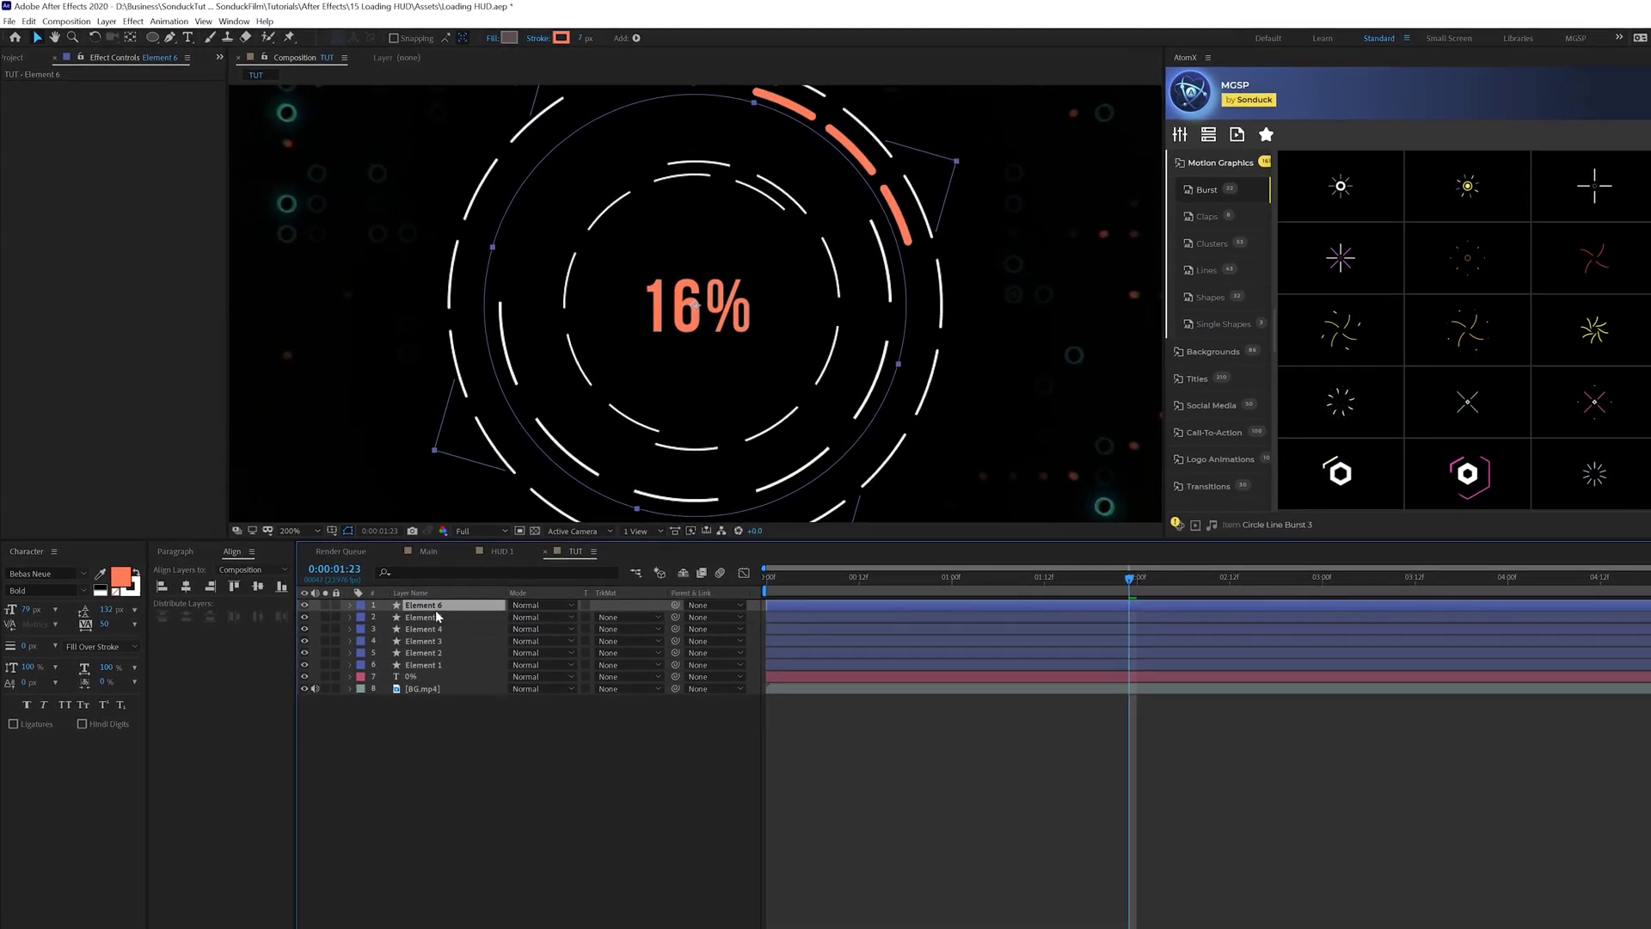
key("s")
key("comma")
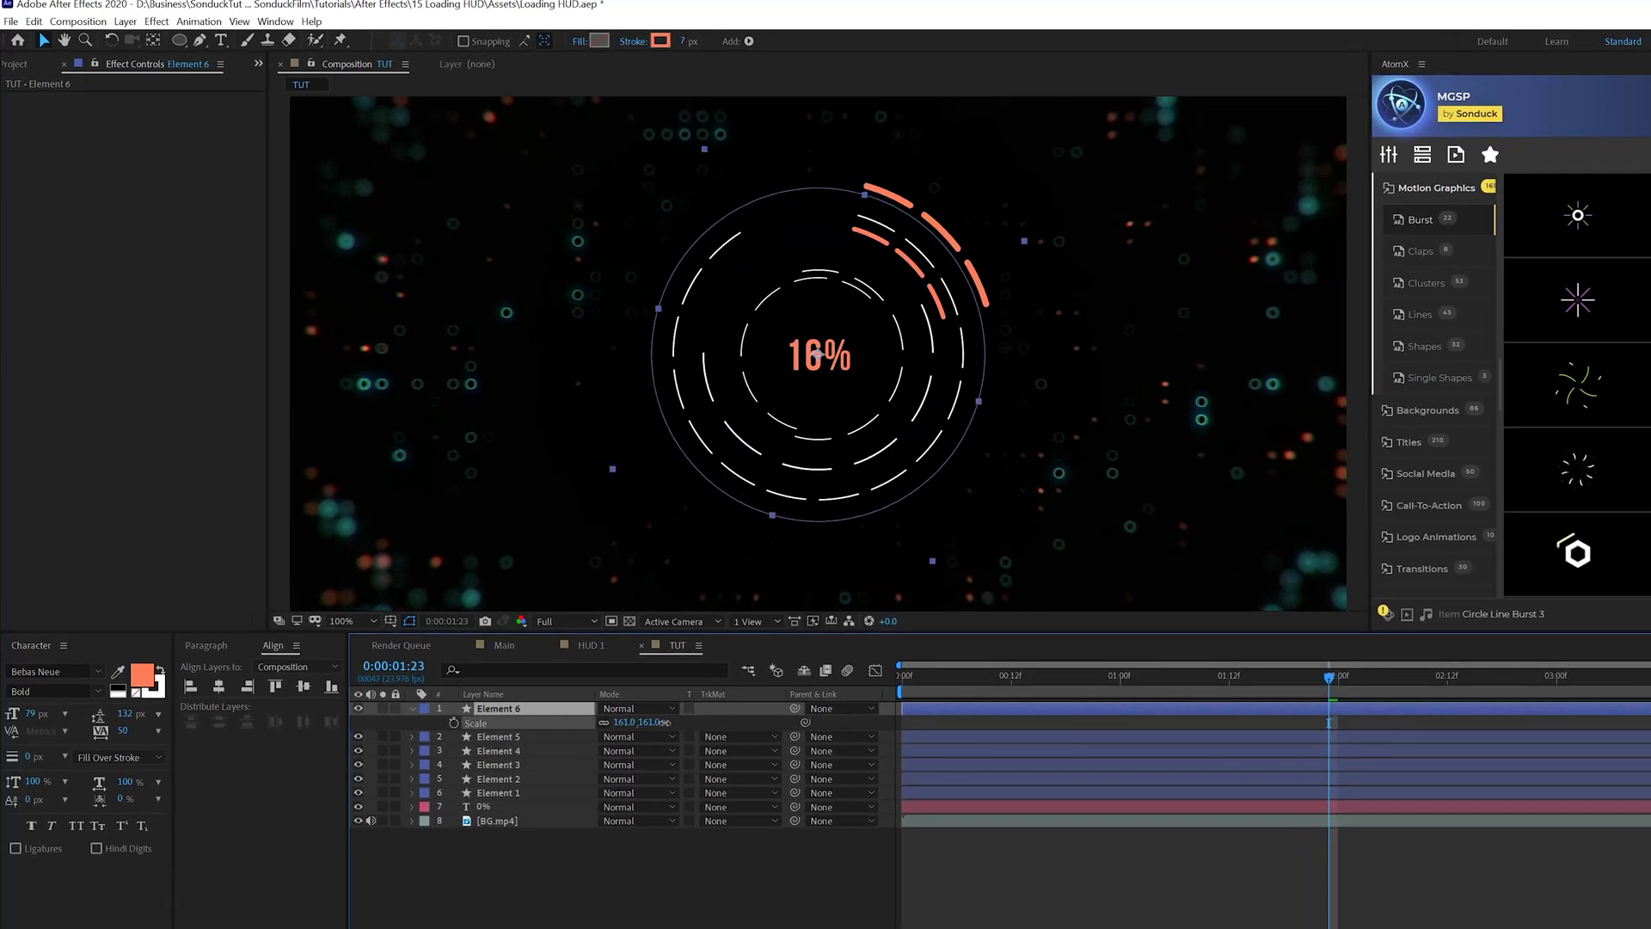
left_click_drag(585, 675, 606, 675)
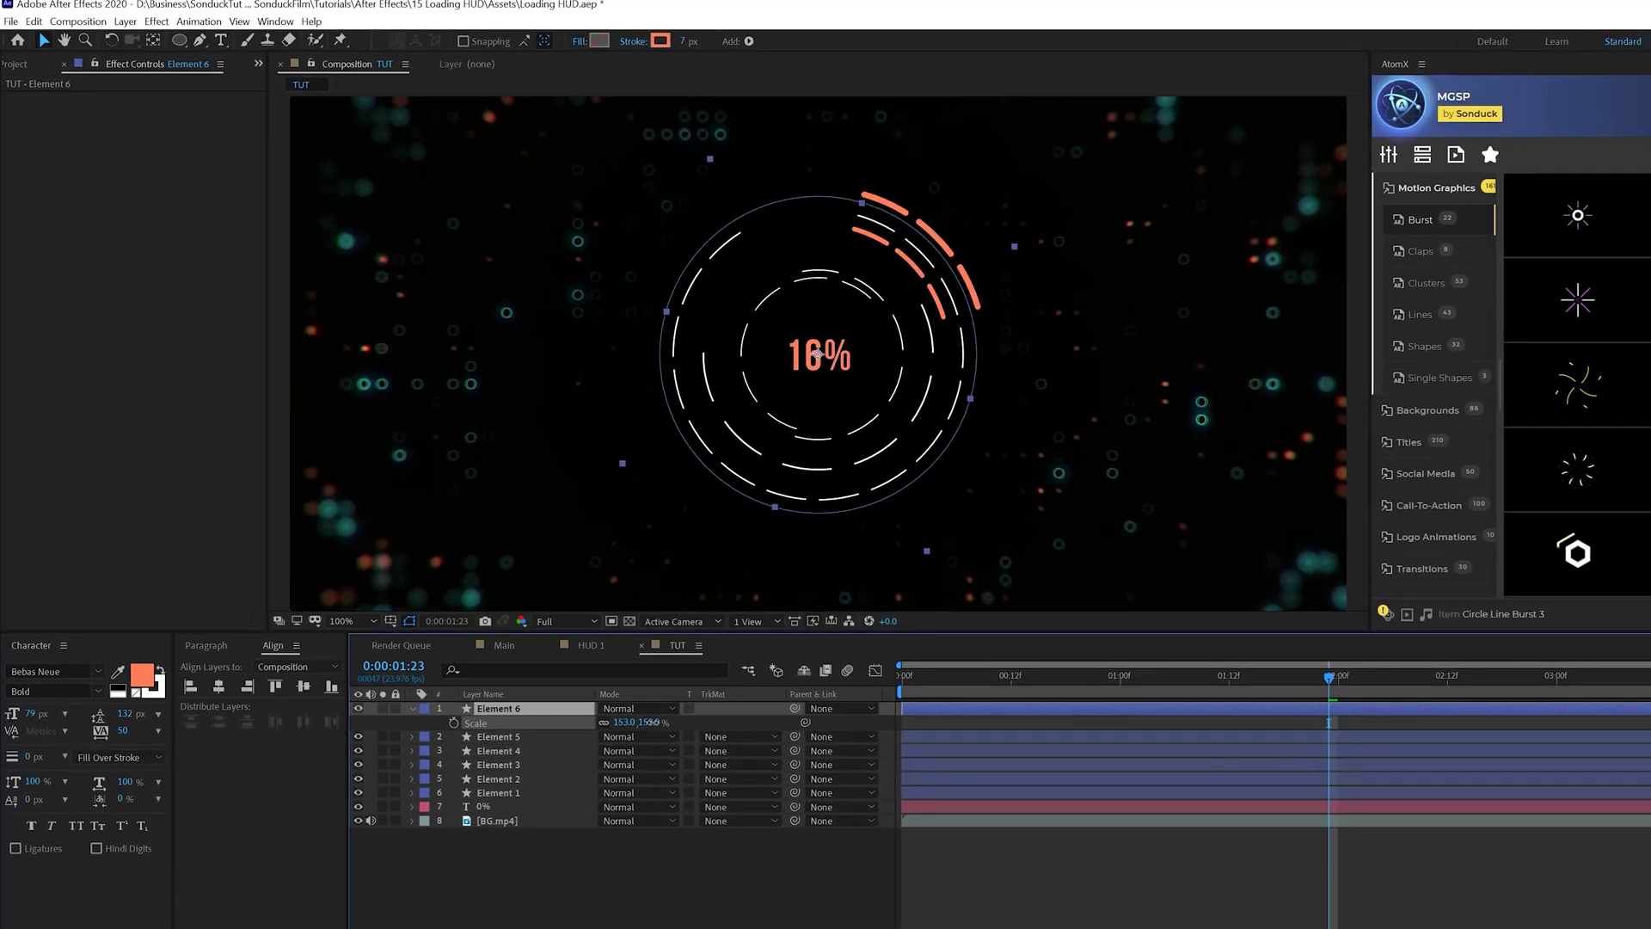
- Give Element 6's Stroke 1 Dash 3, Gap 12 and Butt Cap line ends
left_click(411, 710)
left_click(412, 710)
left_click(425, 731)
left_click(424, 722)
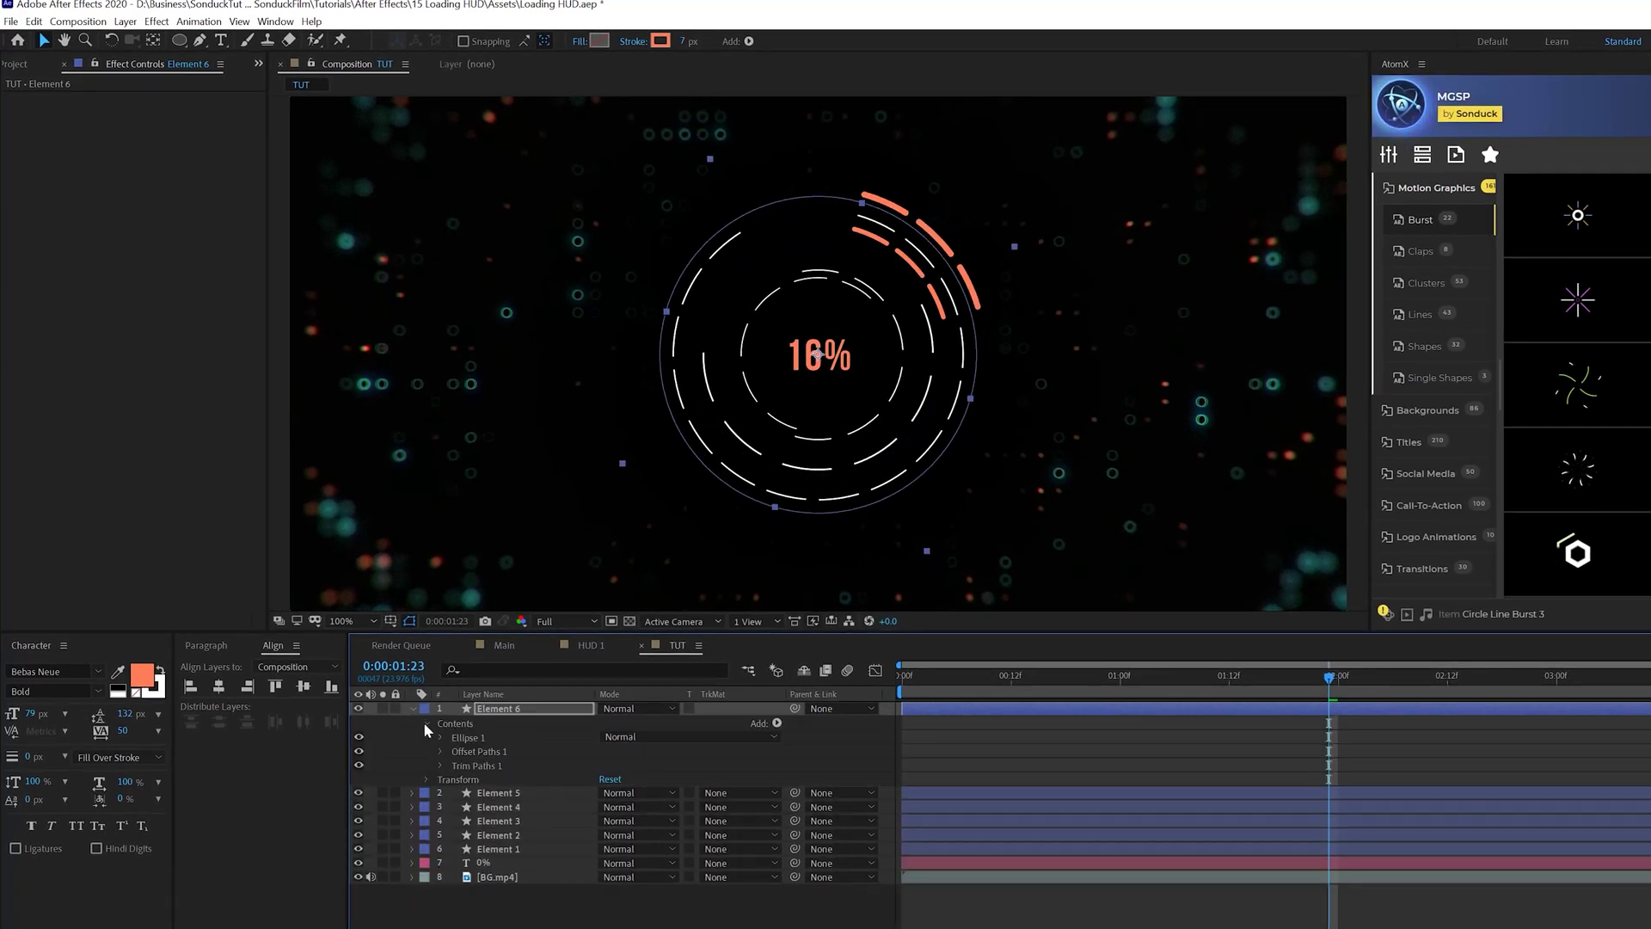
left_click(441, 738)
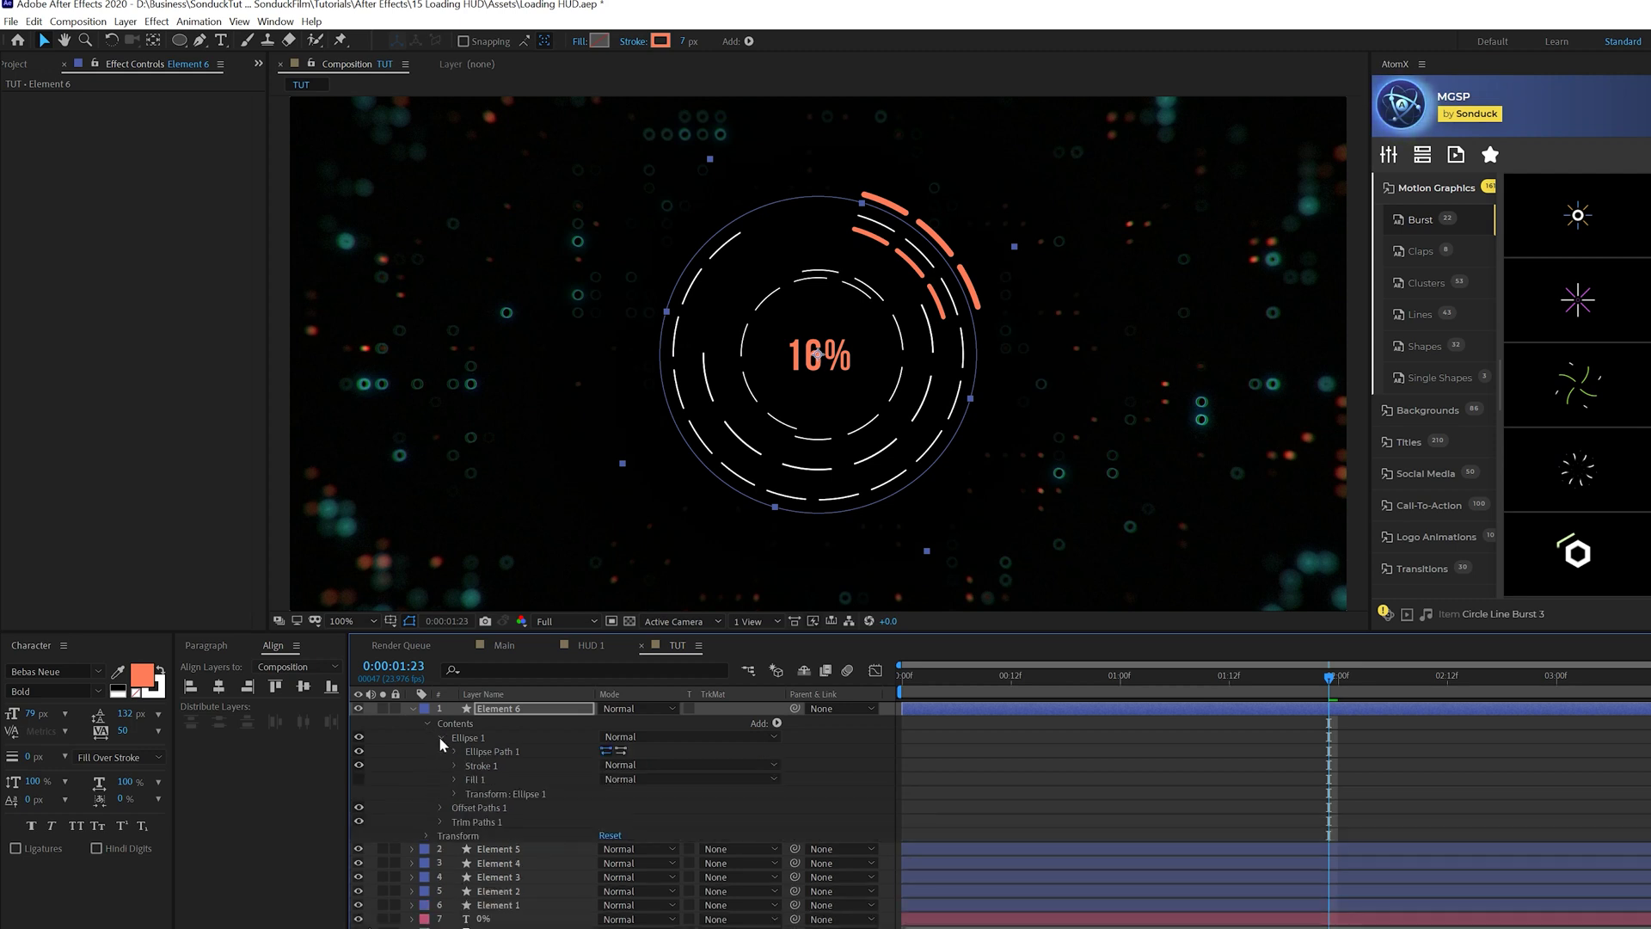
left_click(454, 765)
left_click(469, 878)
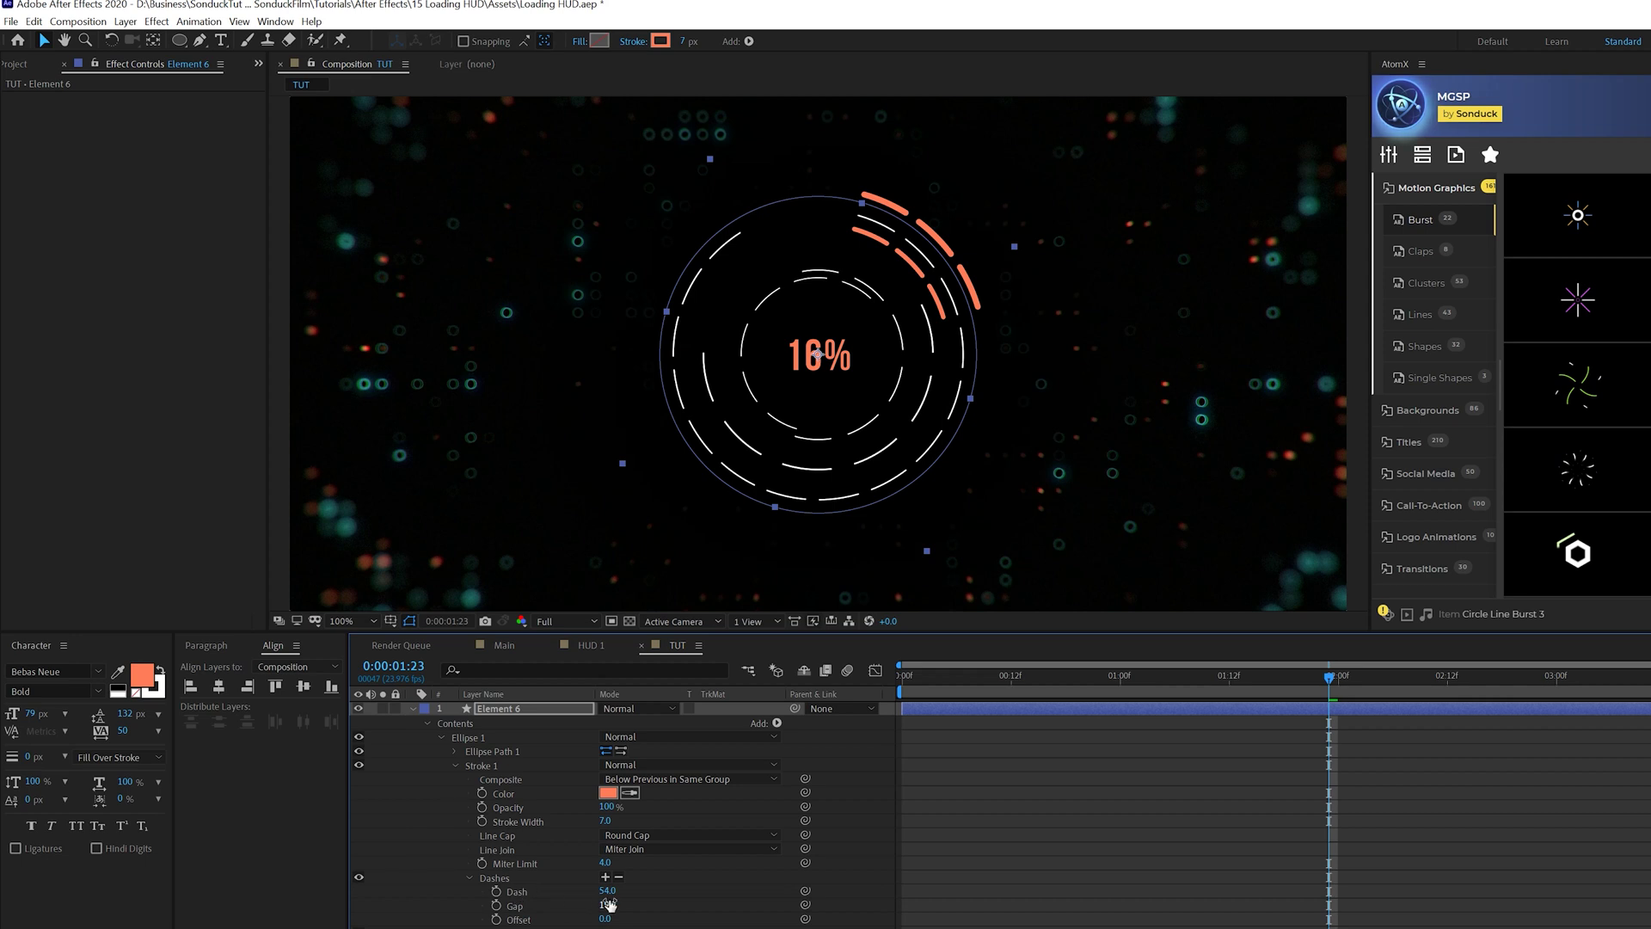
left_click_drag(608, 906, 546, 883)
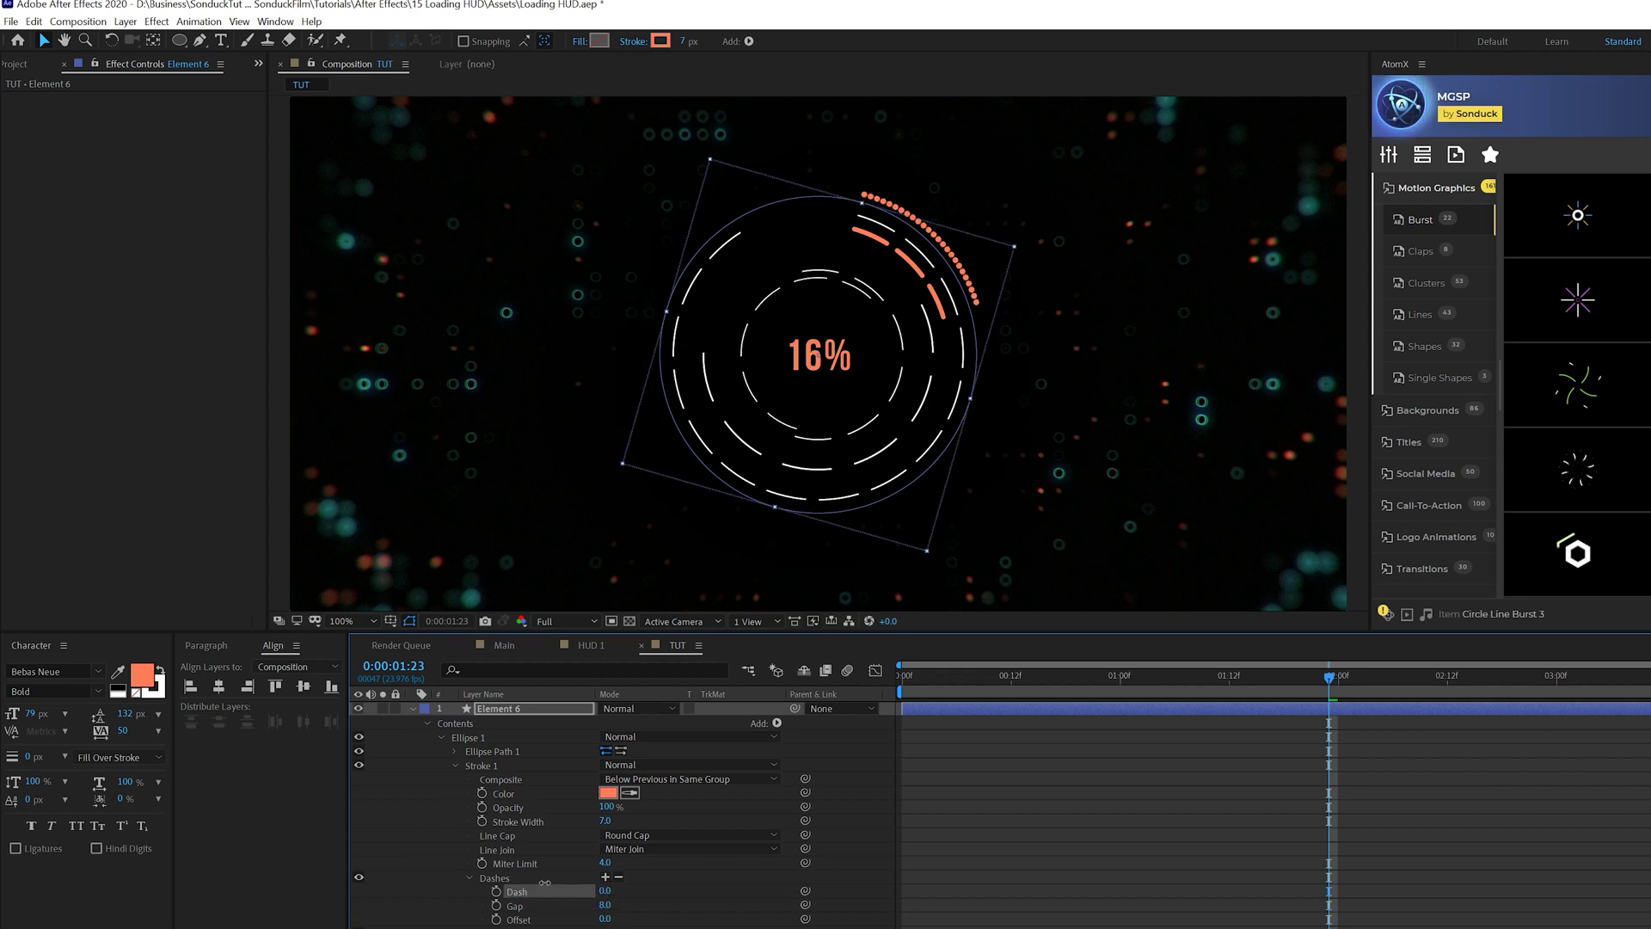
left_click(640, 836)
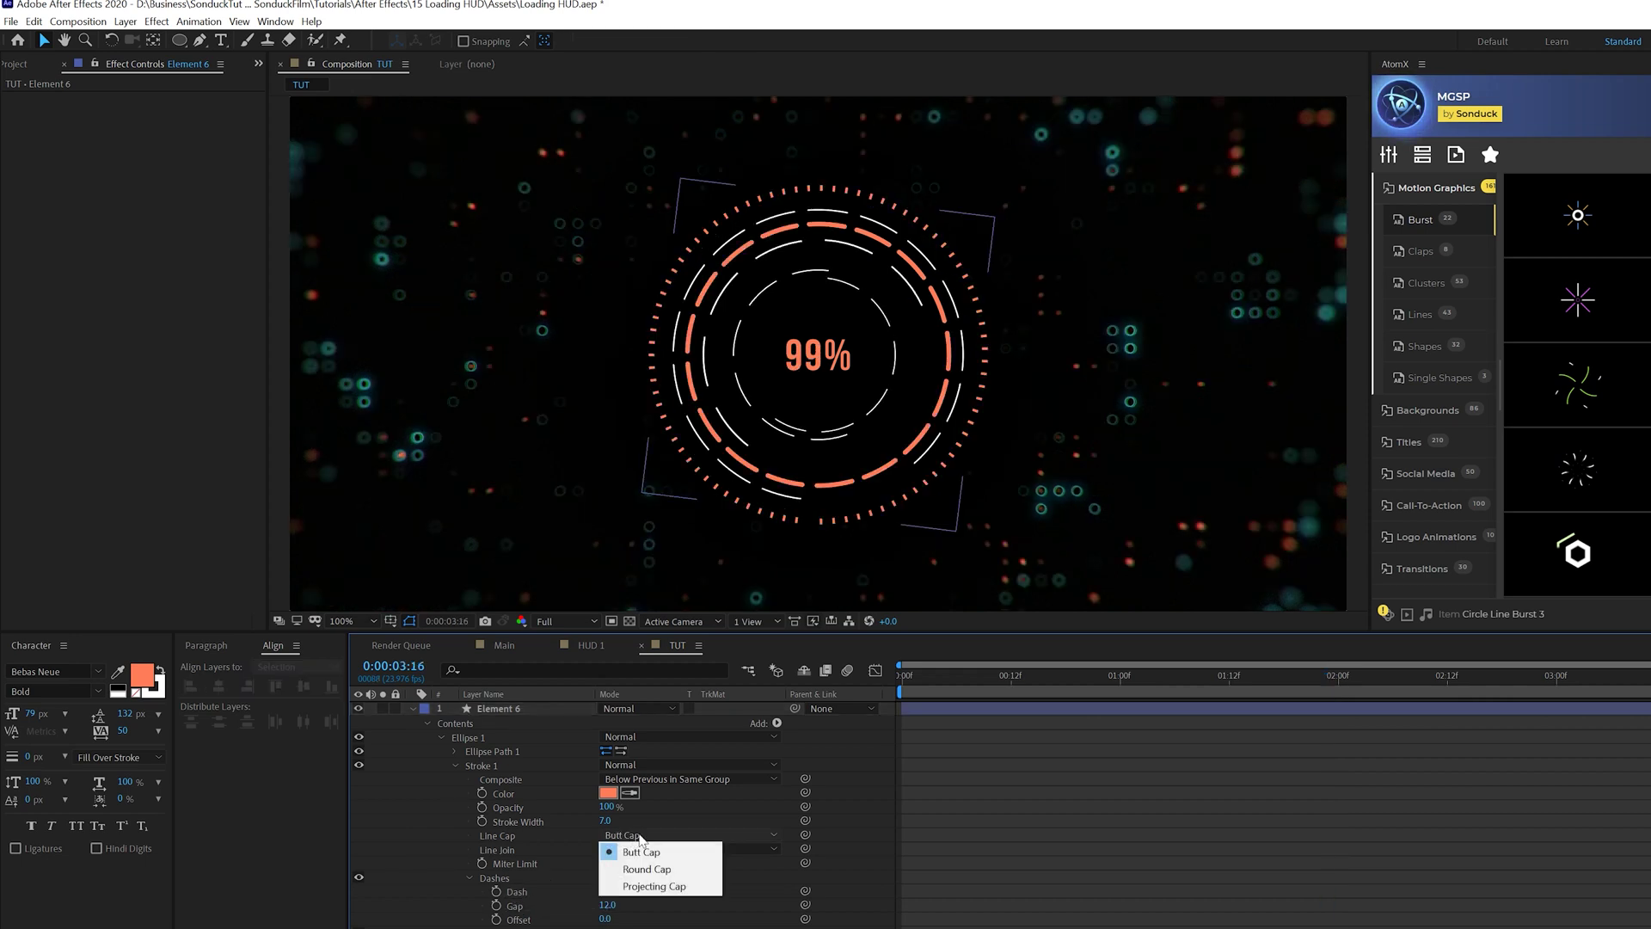
left_click(637, 852)
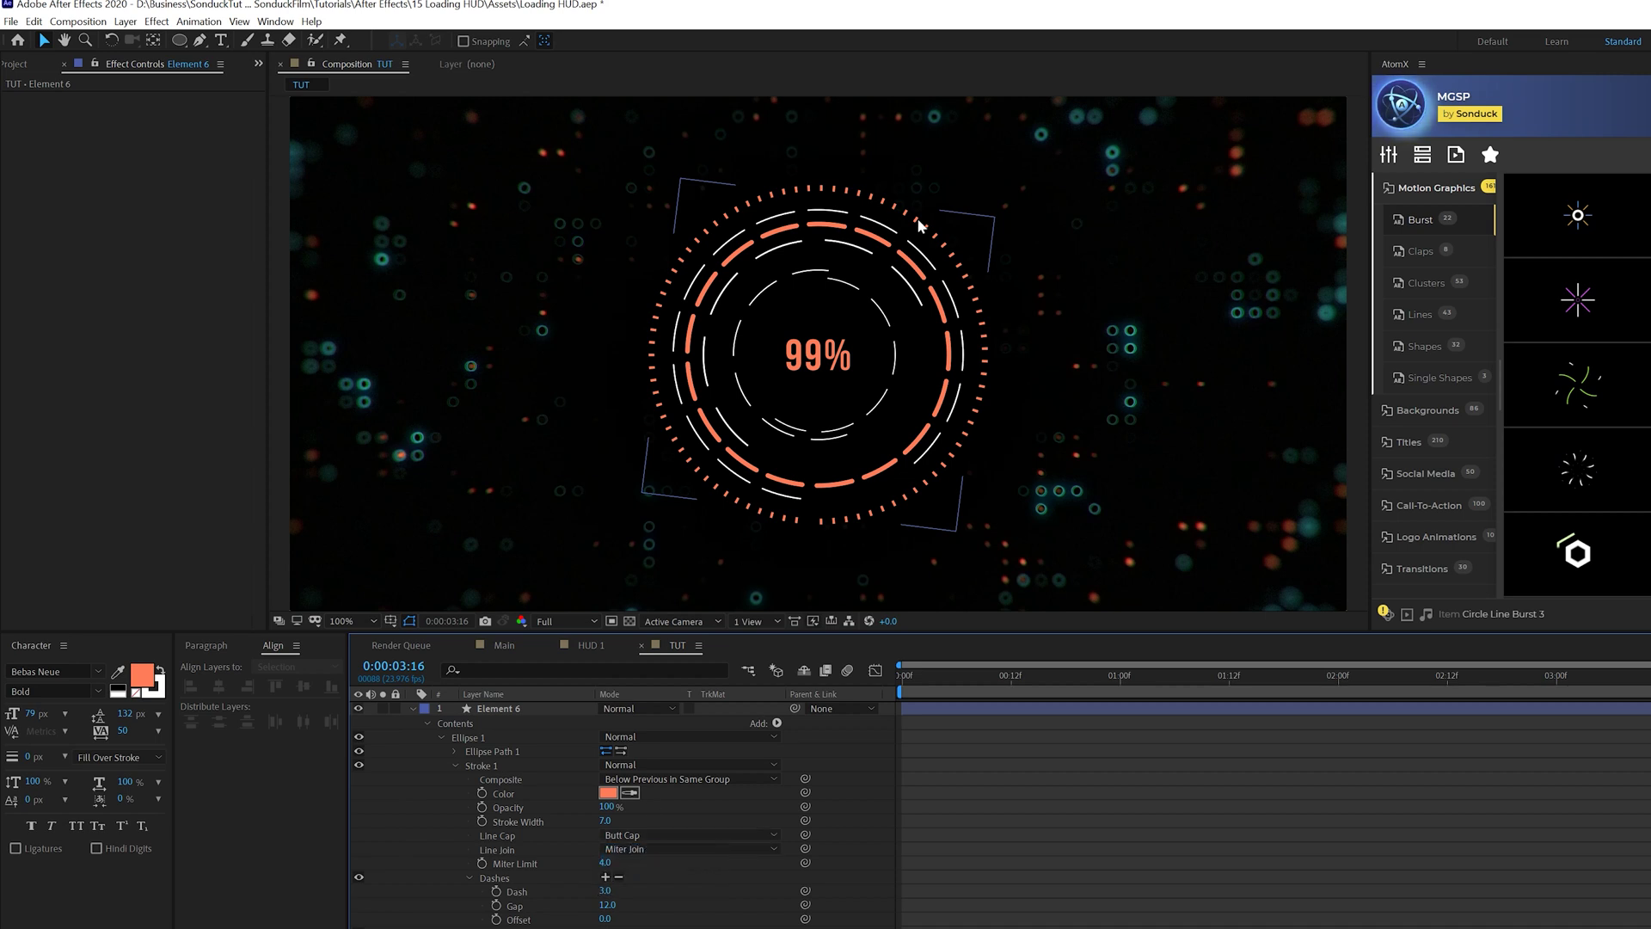
- Change Element 6's stroke colour from orange to cyan (75DDFB)
left_click(608, 793)
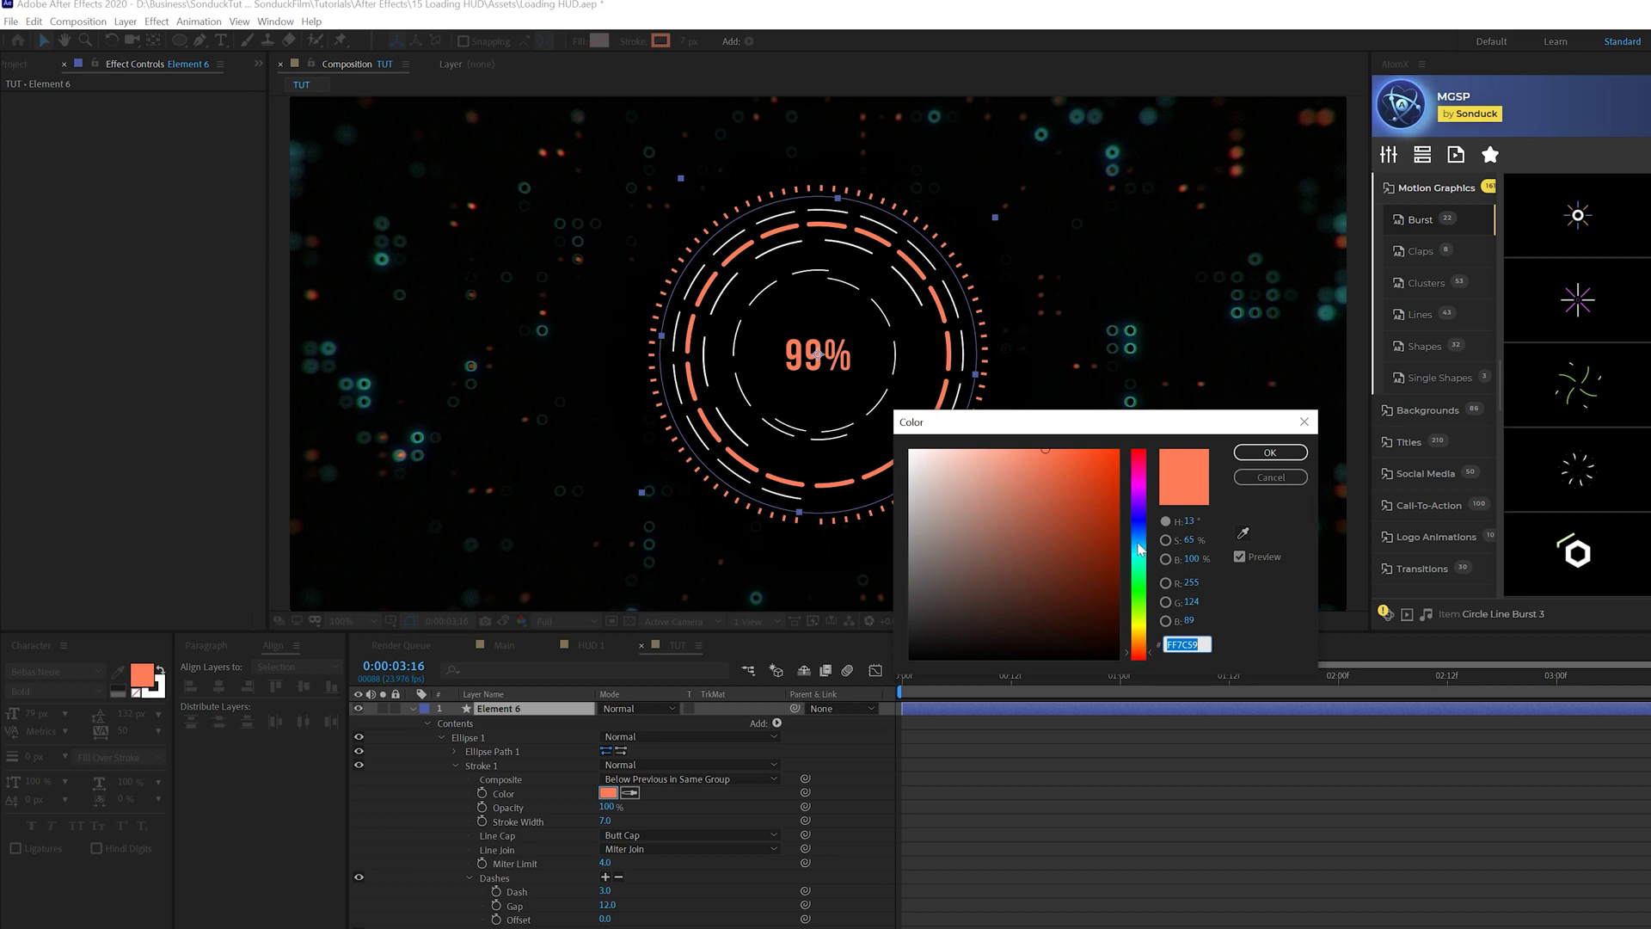
mouse_move(1137, 544)
left_mouse_down()
mouse_move(1140, 574)
mouse_move(1144, 509)
mouse_move(1140, 553)
left_mouse_up()
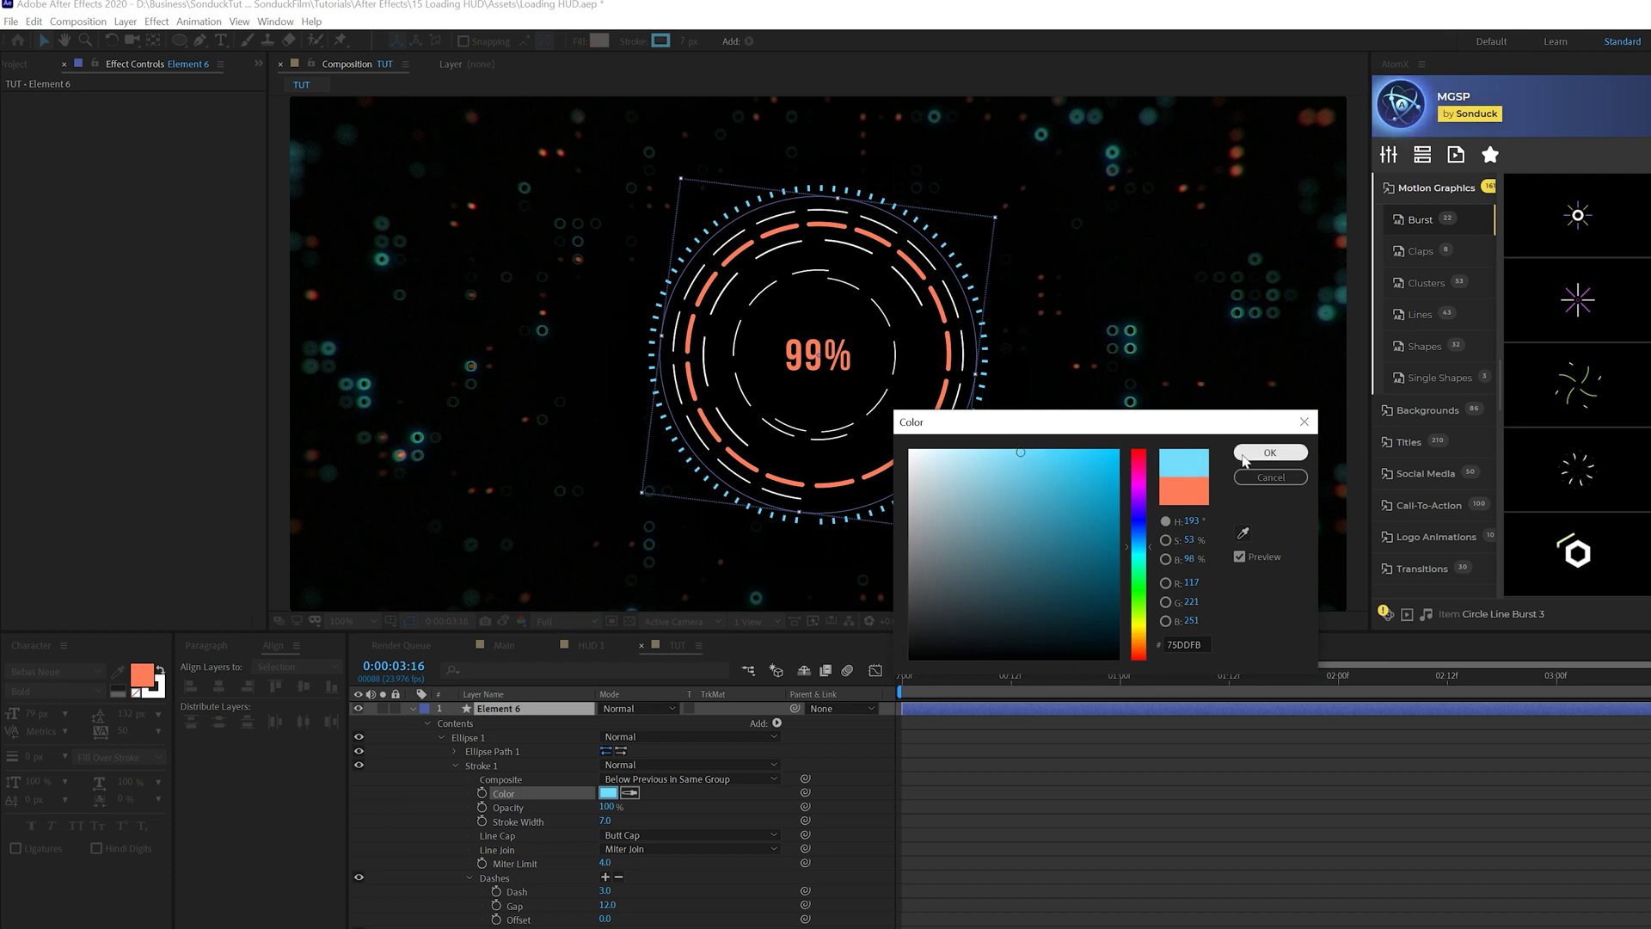
left_click(1269, 452)
- Preview the loader from the start through to 100%
key("space")
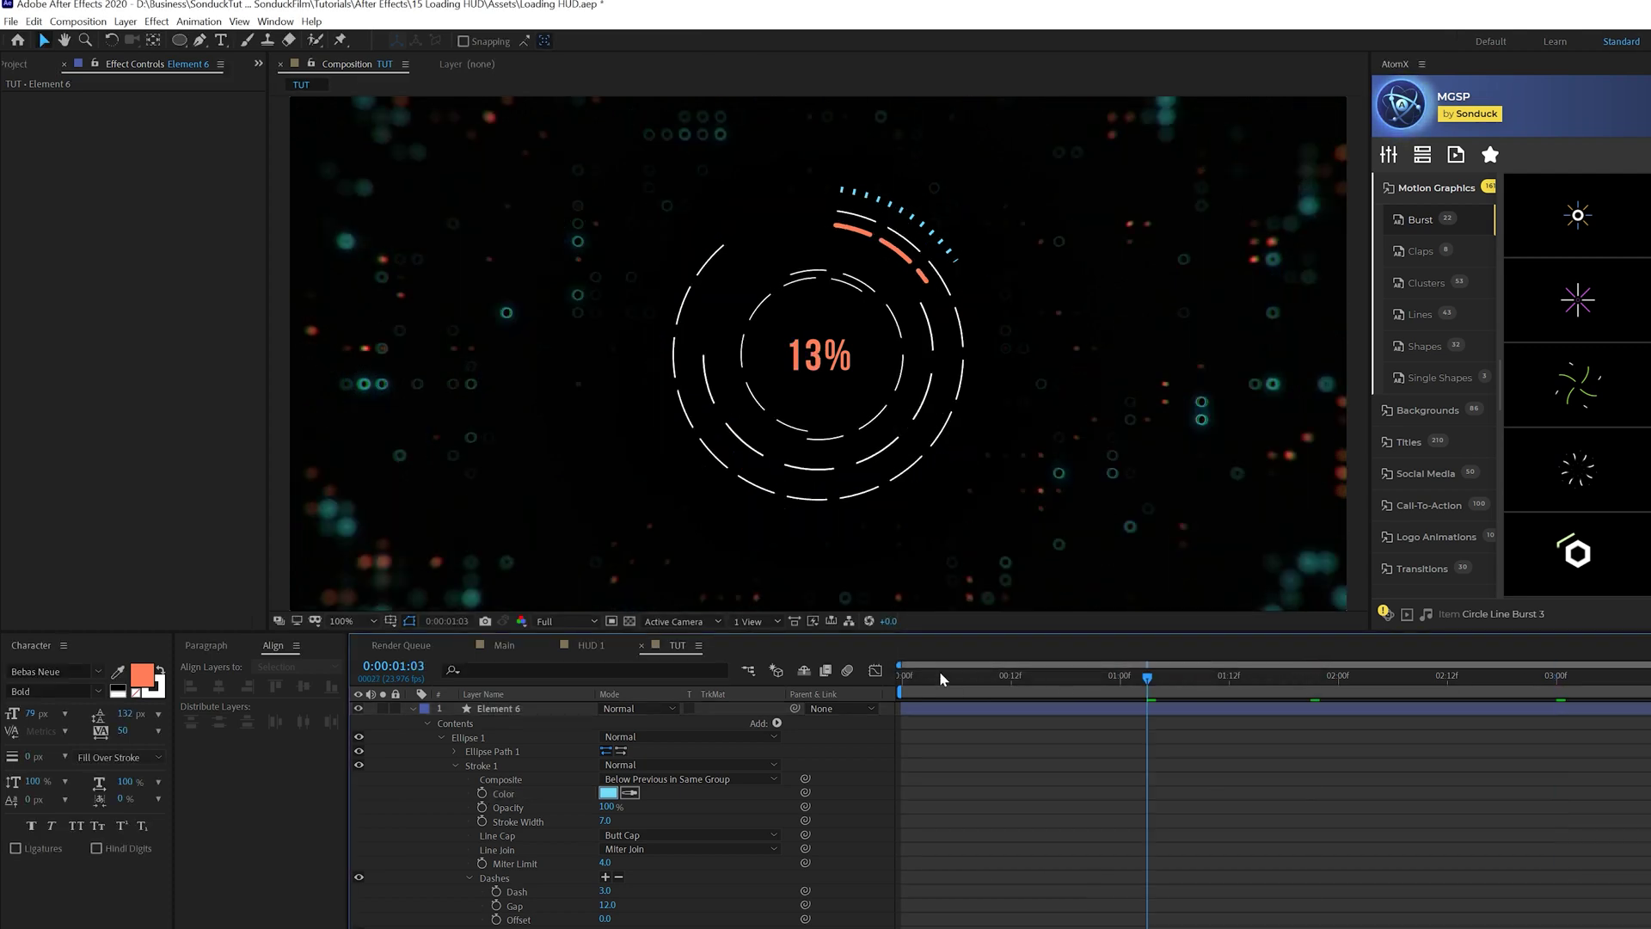
left_click_drag(939, 671, 902, 675)
key("space")
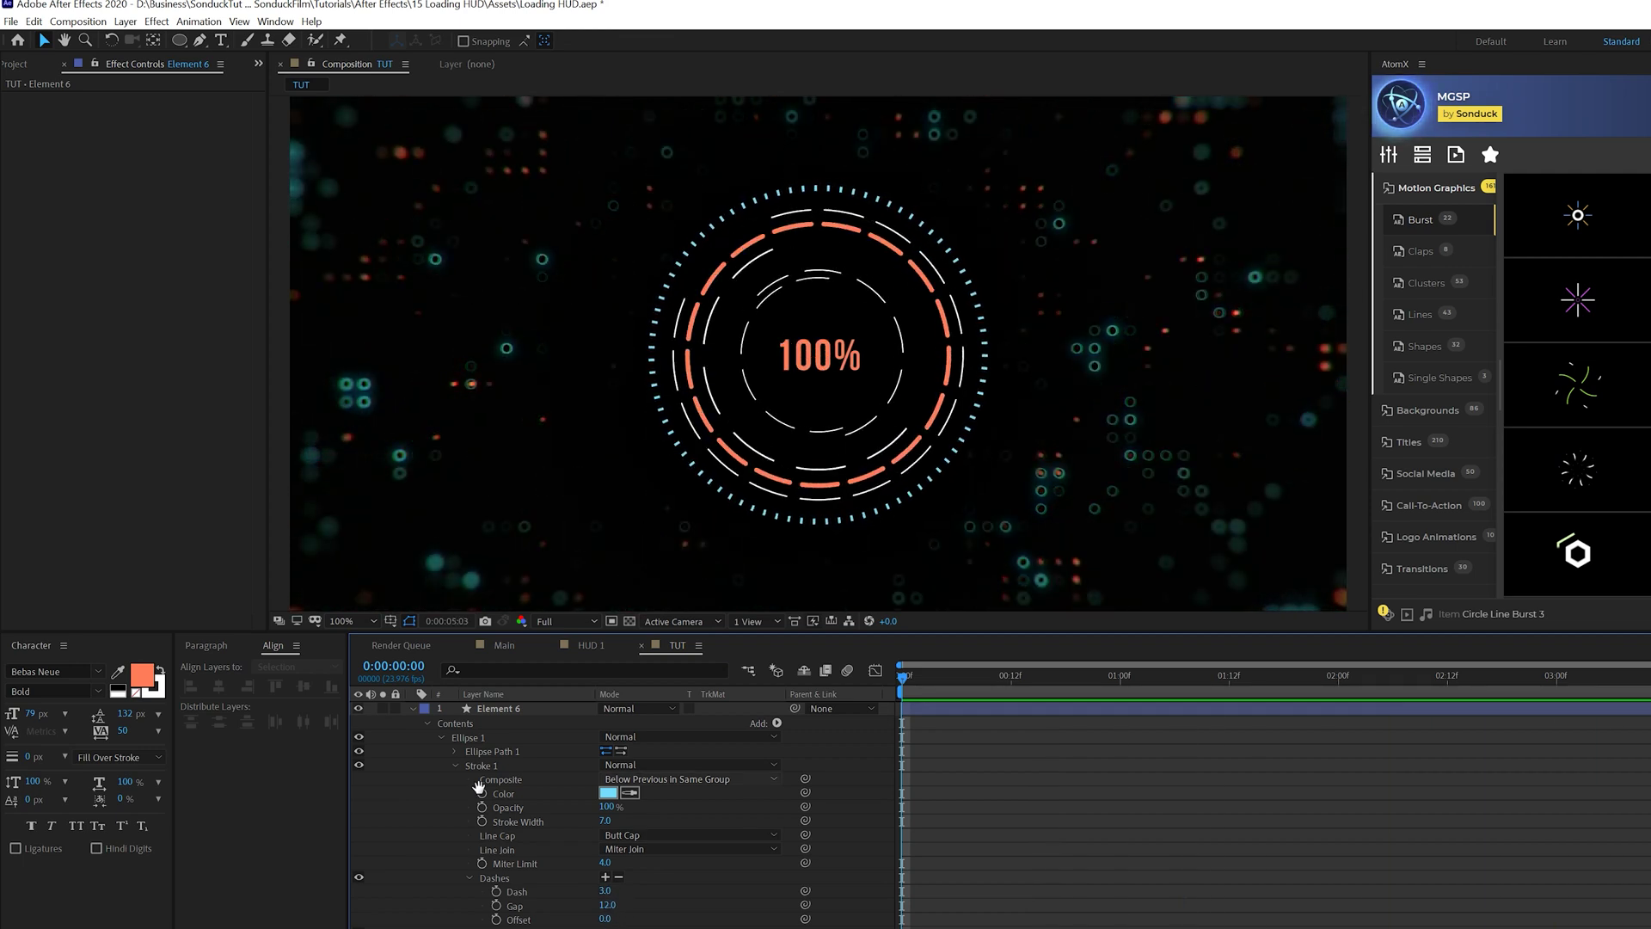
key("space")
key("ctrl+d")
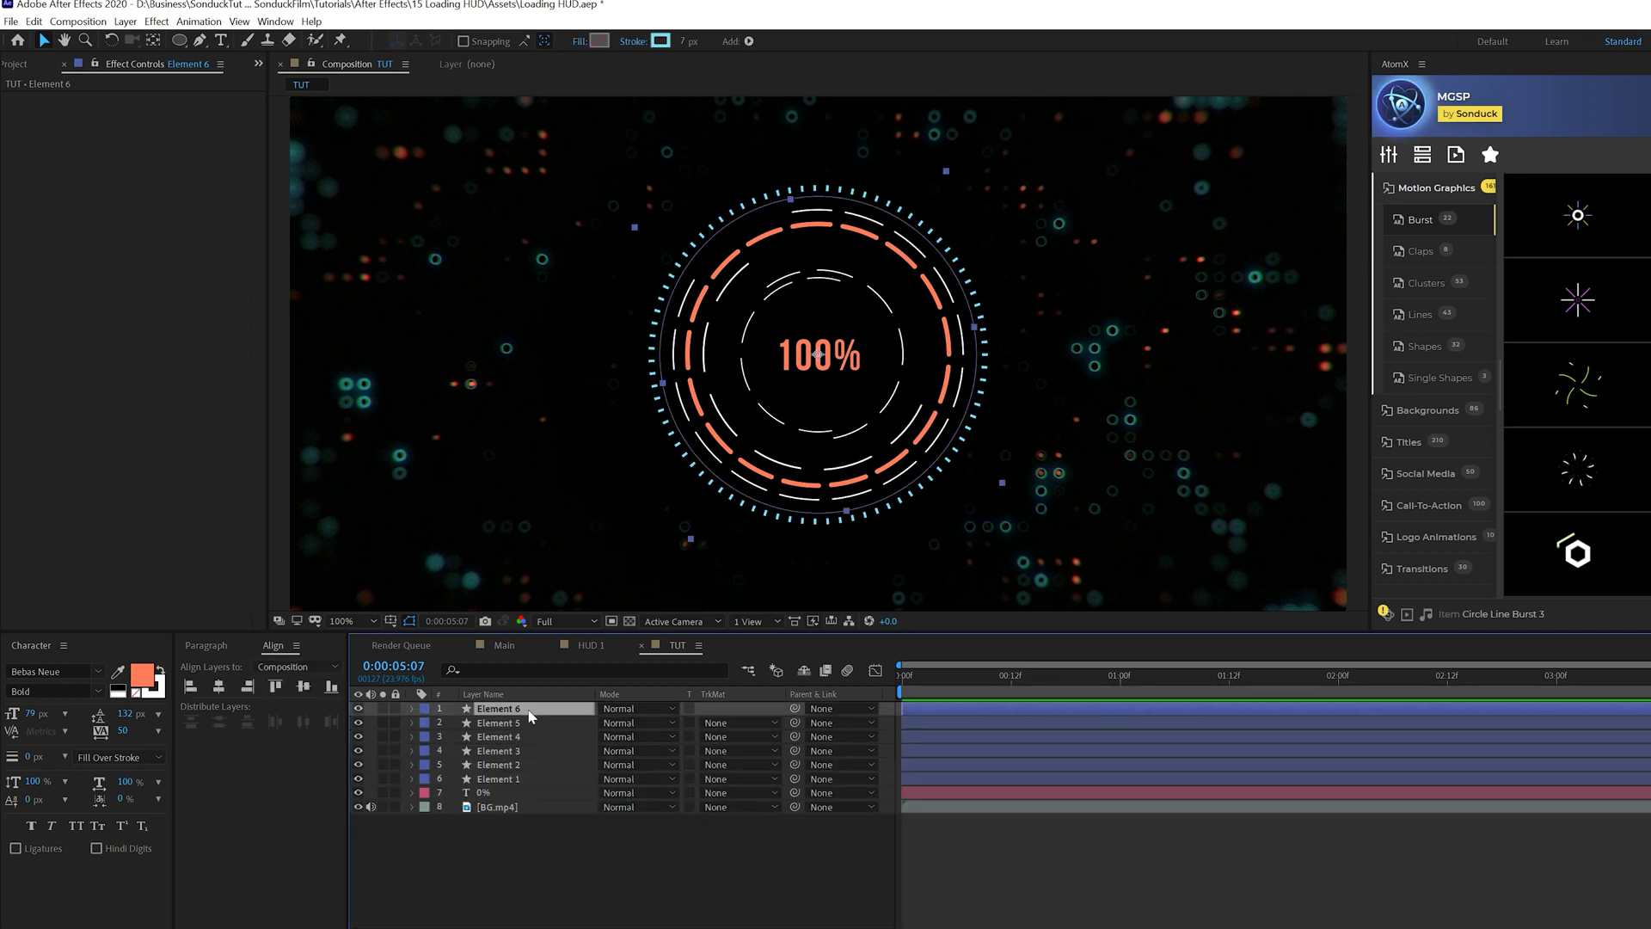
- Scale the duplicated tick ring Element 7 to 195% and set its stroke width to 9 px
key("s")
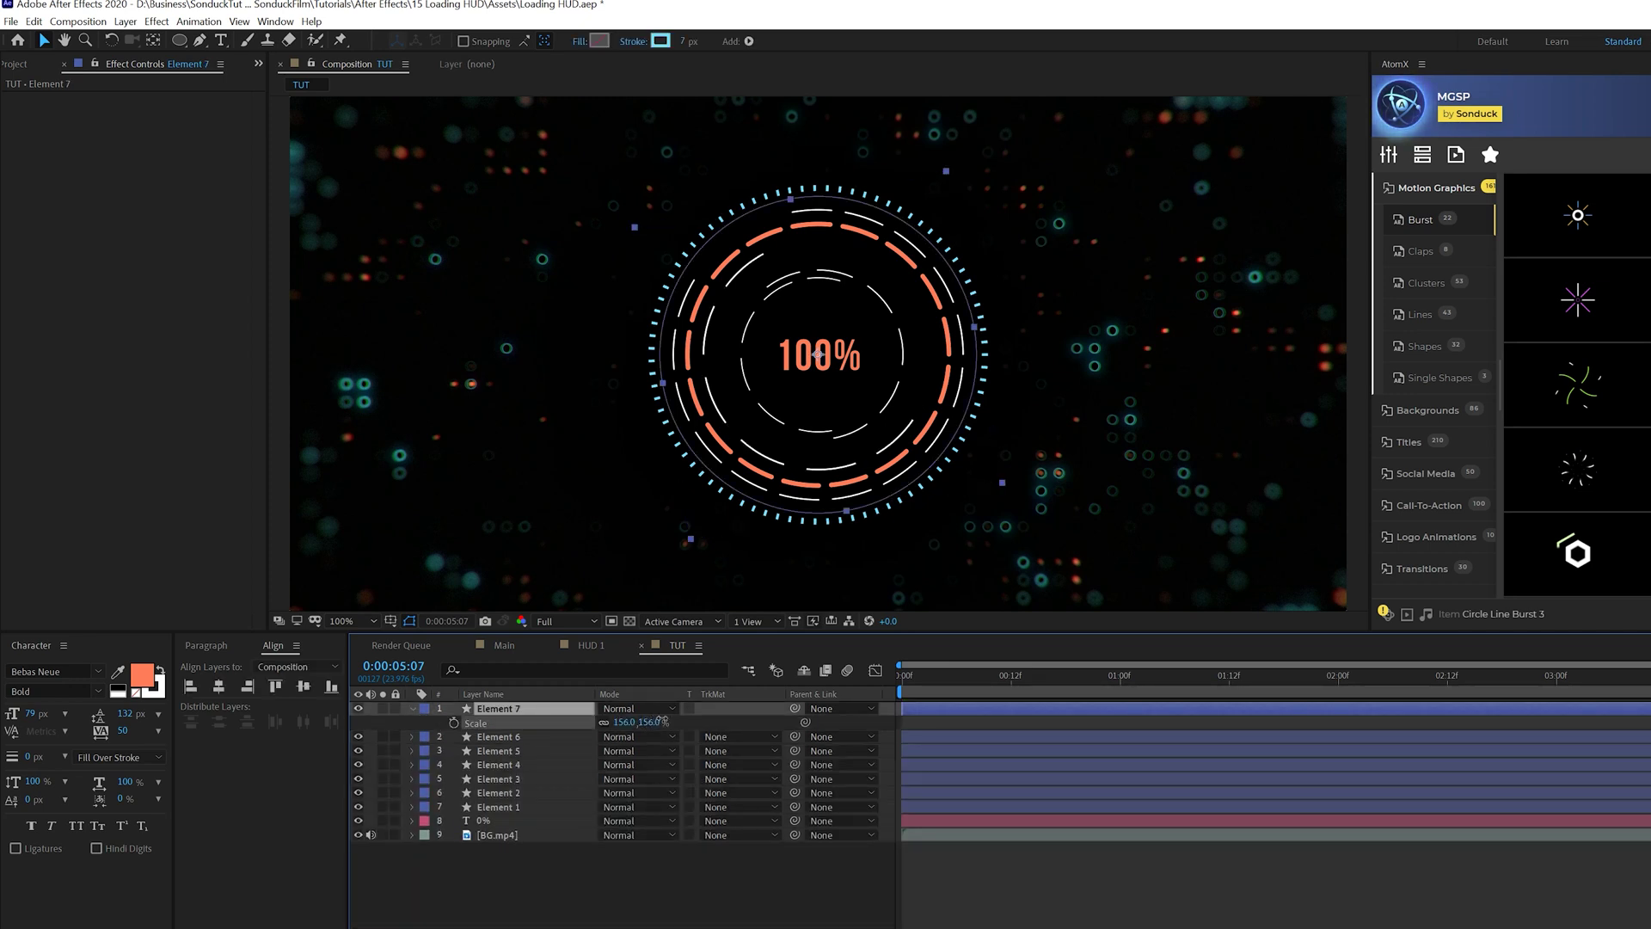
left_click_drag(662, 720, 679, 714)
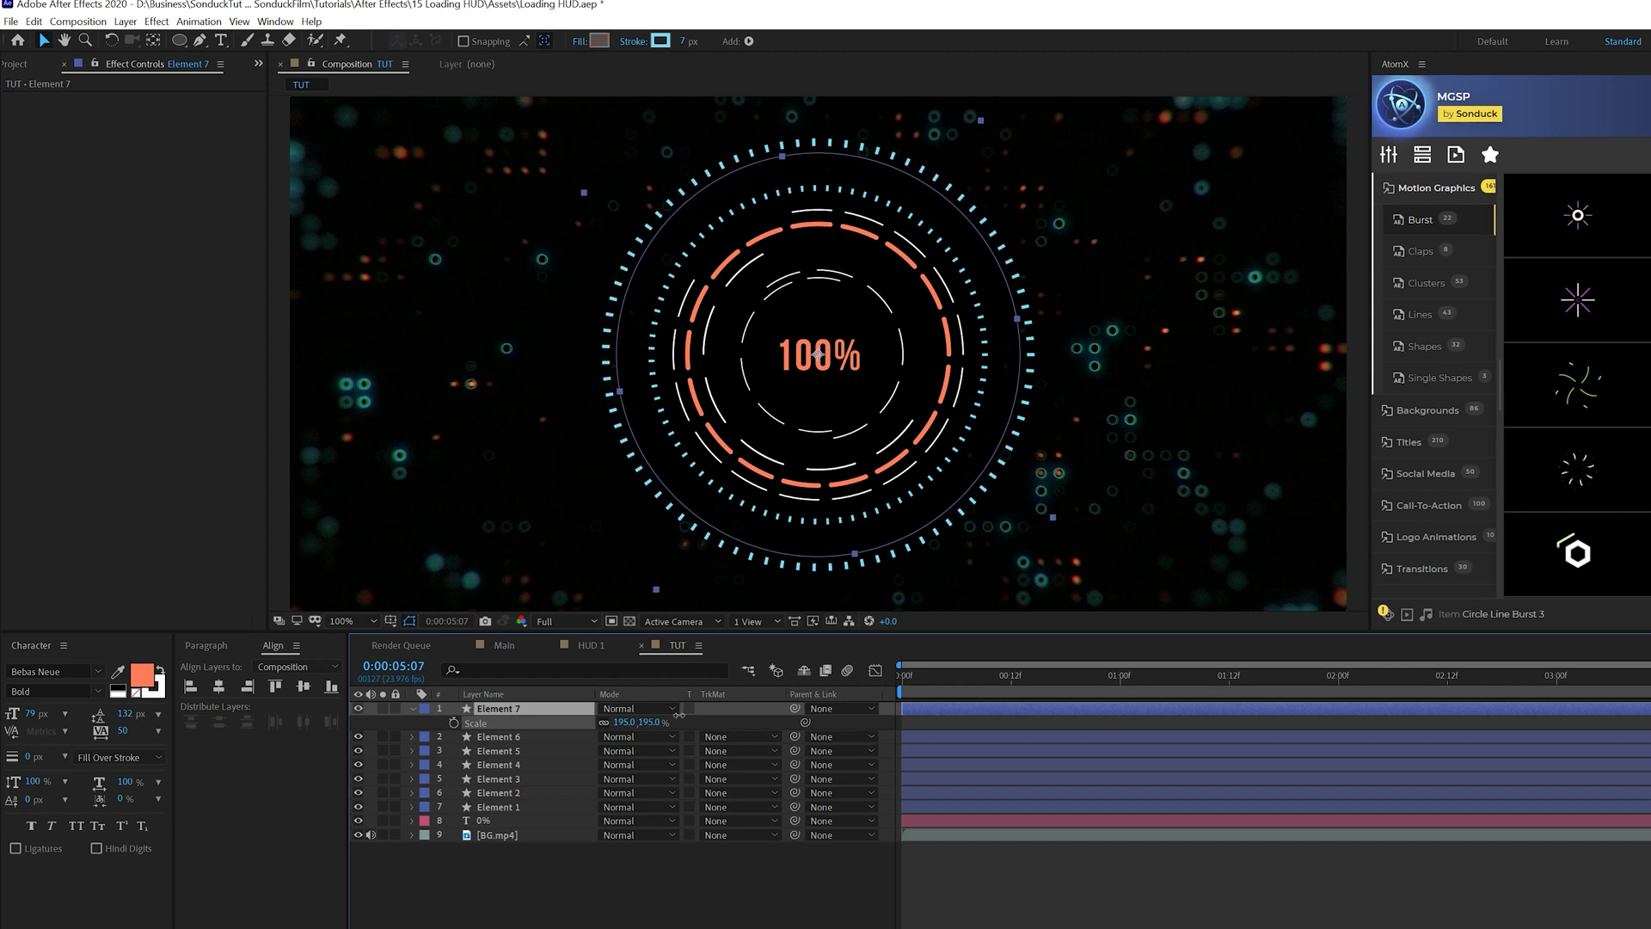
left_click_drag(688, 45, 678, 41)
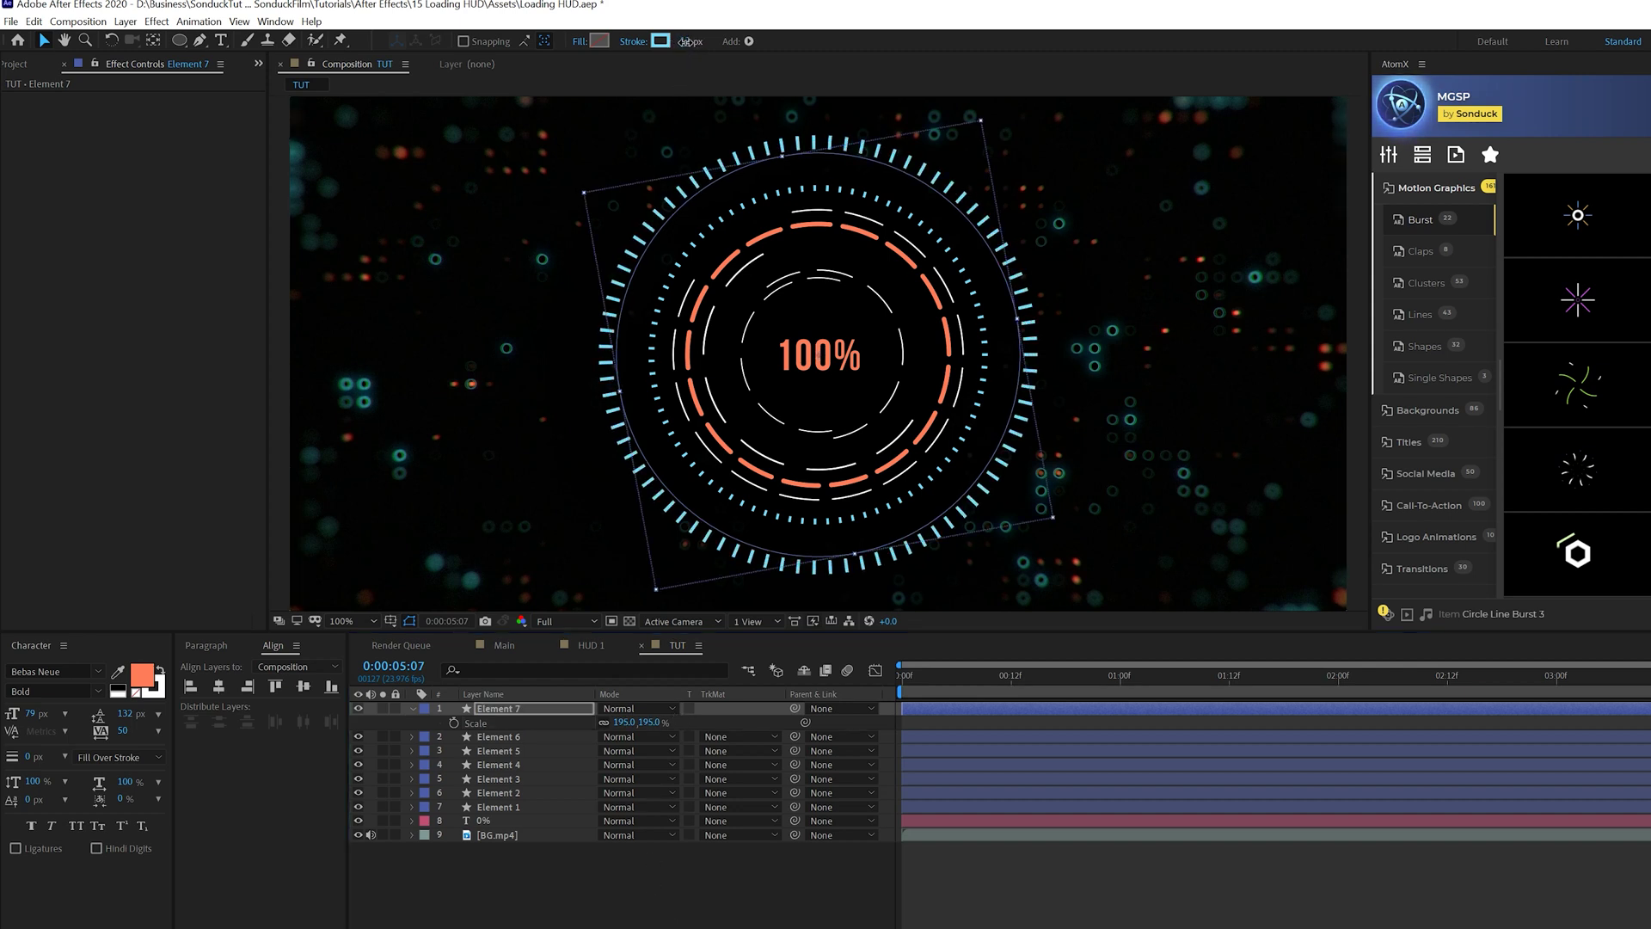
left_click(668, 895)
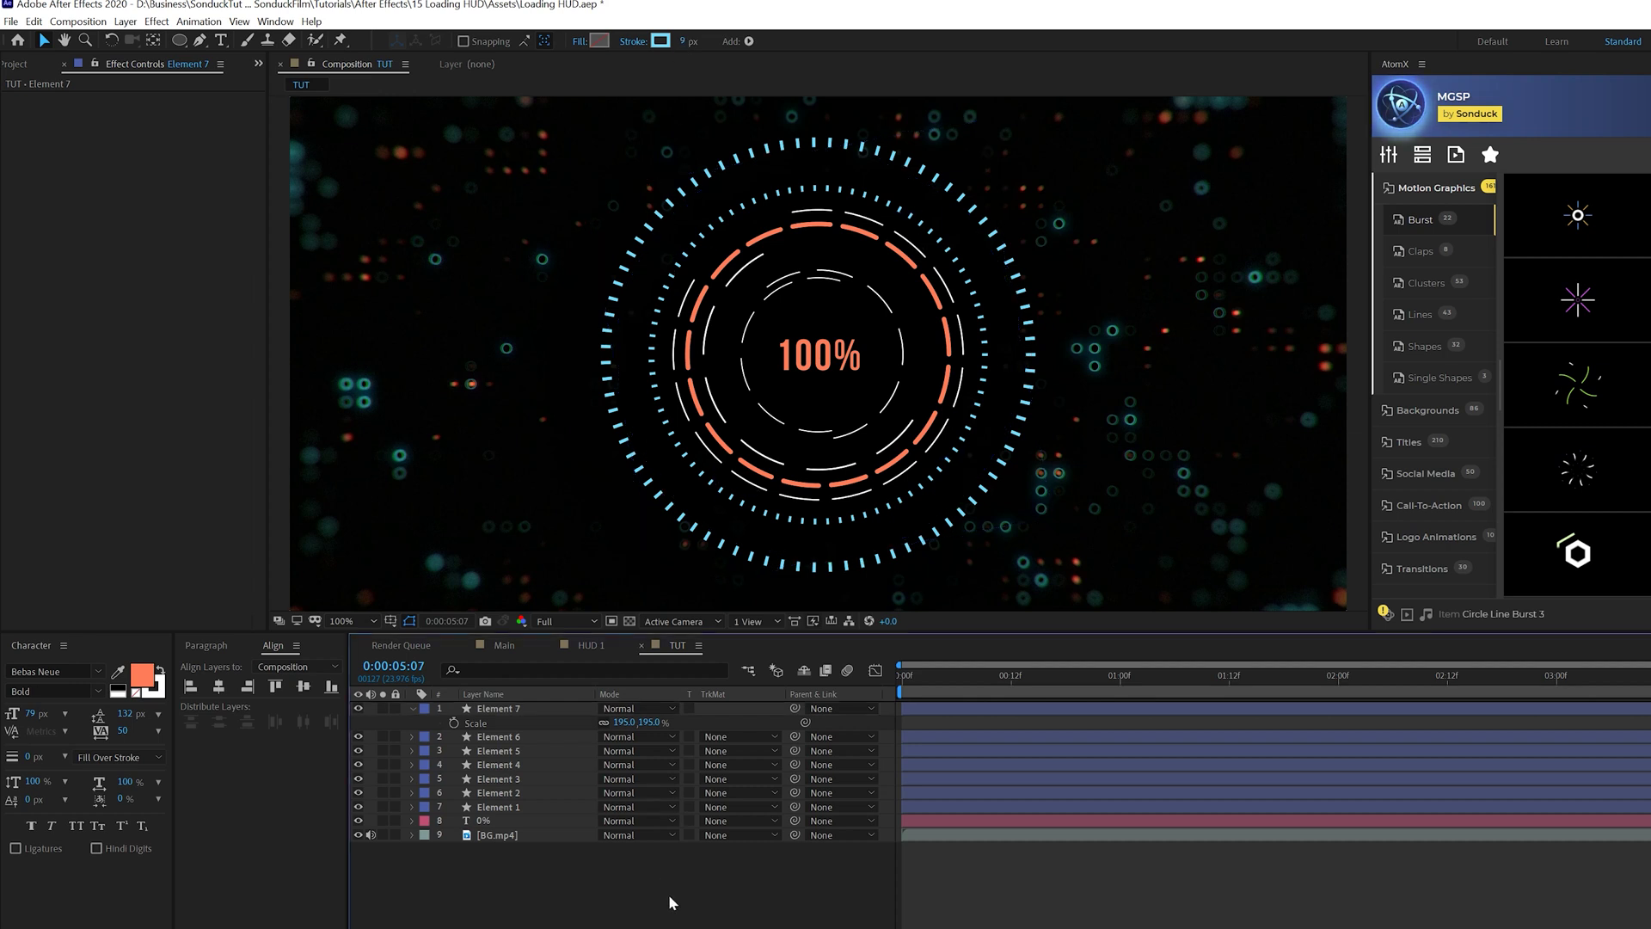
left_click(181, 41)
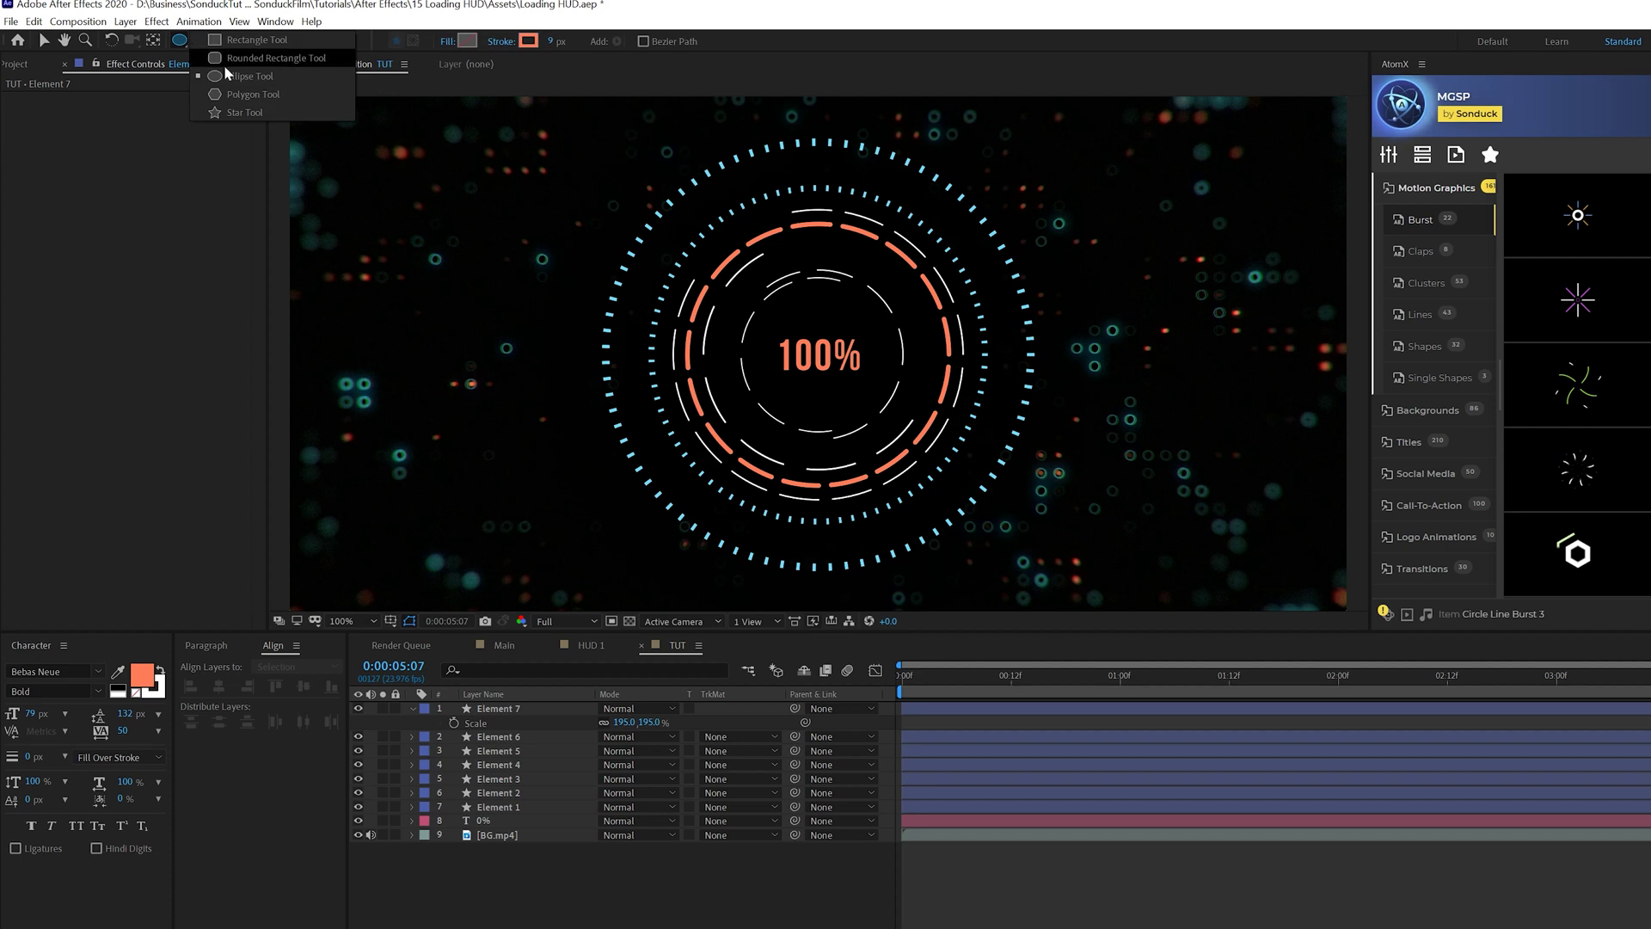
- Draw a 12 × 12 white dot with solid fill and no stroke at the top of the rings
left_click(448, 43)
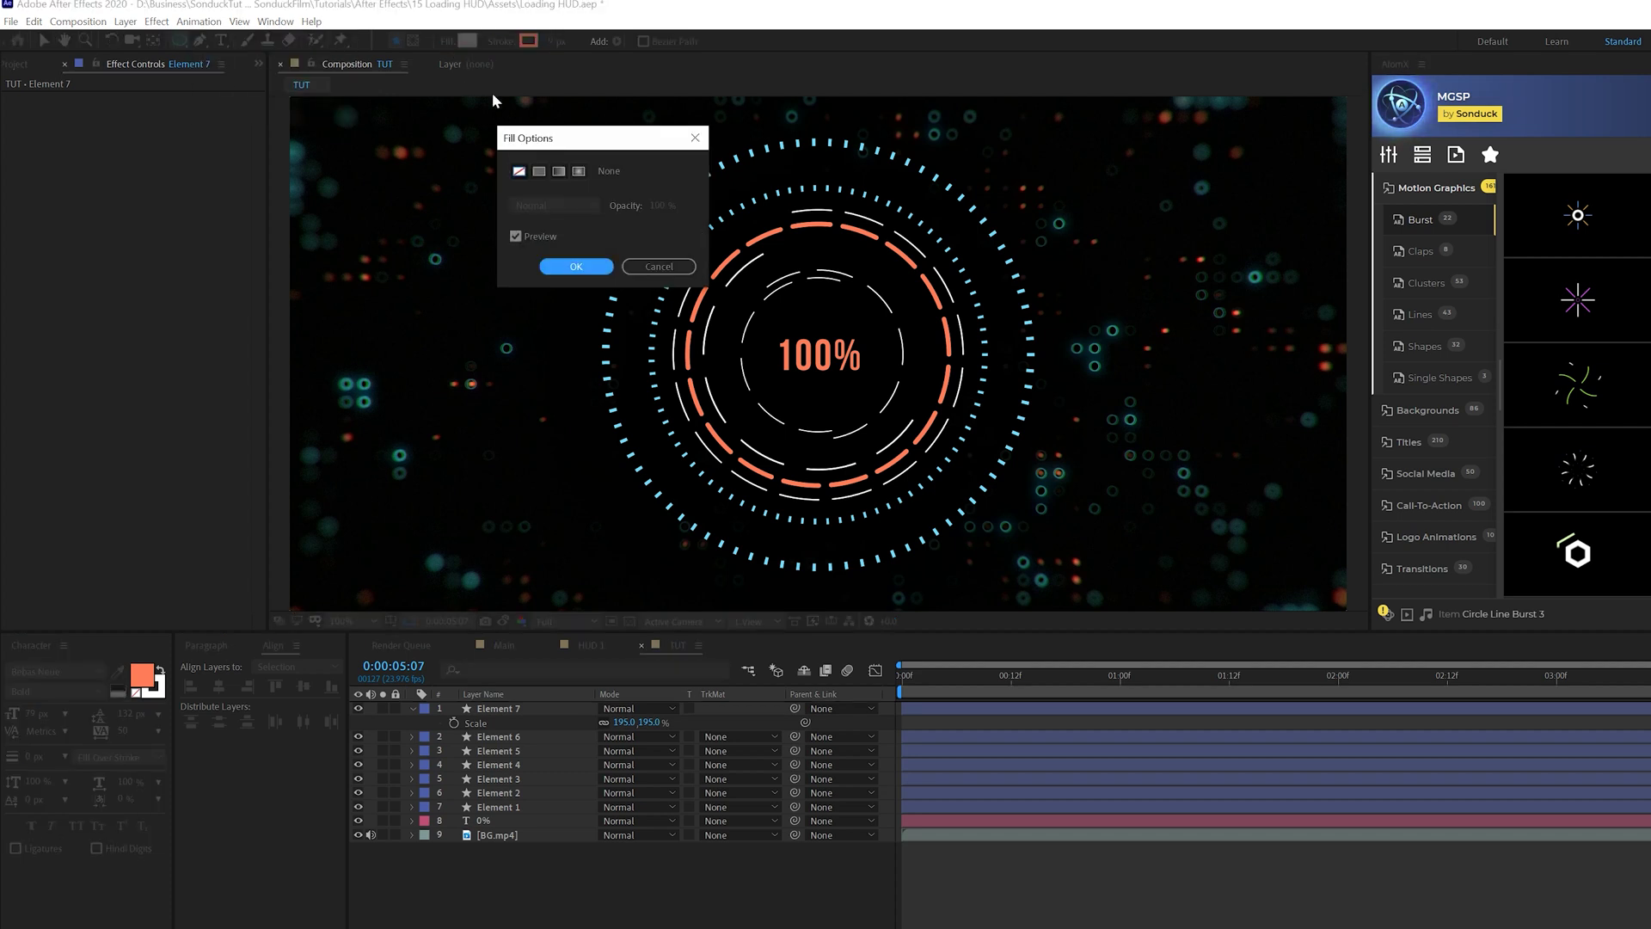
key("Escape")
left_click(449, 43)
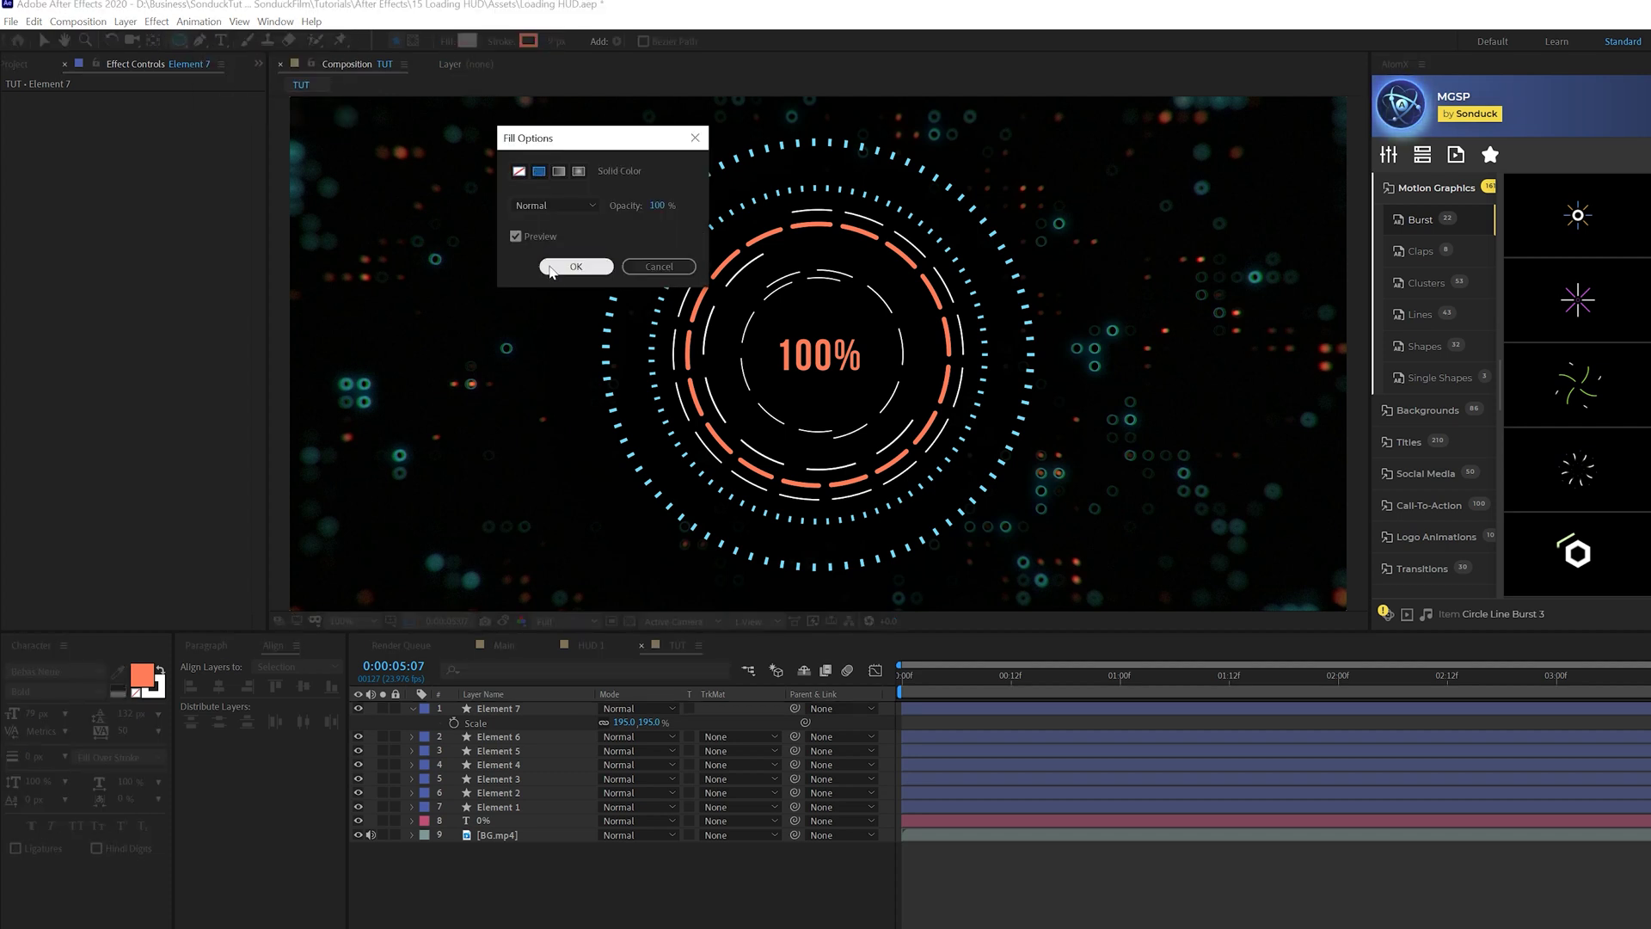
left_click(575, 267)
left_click(501, 41)
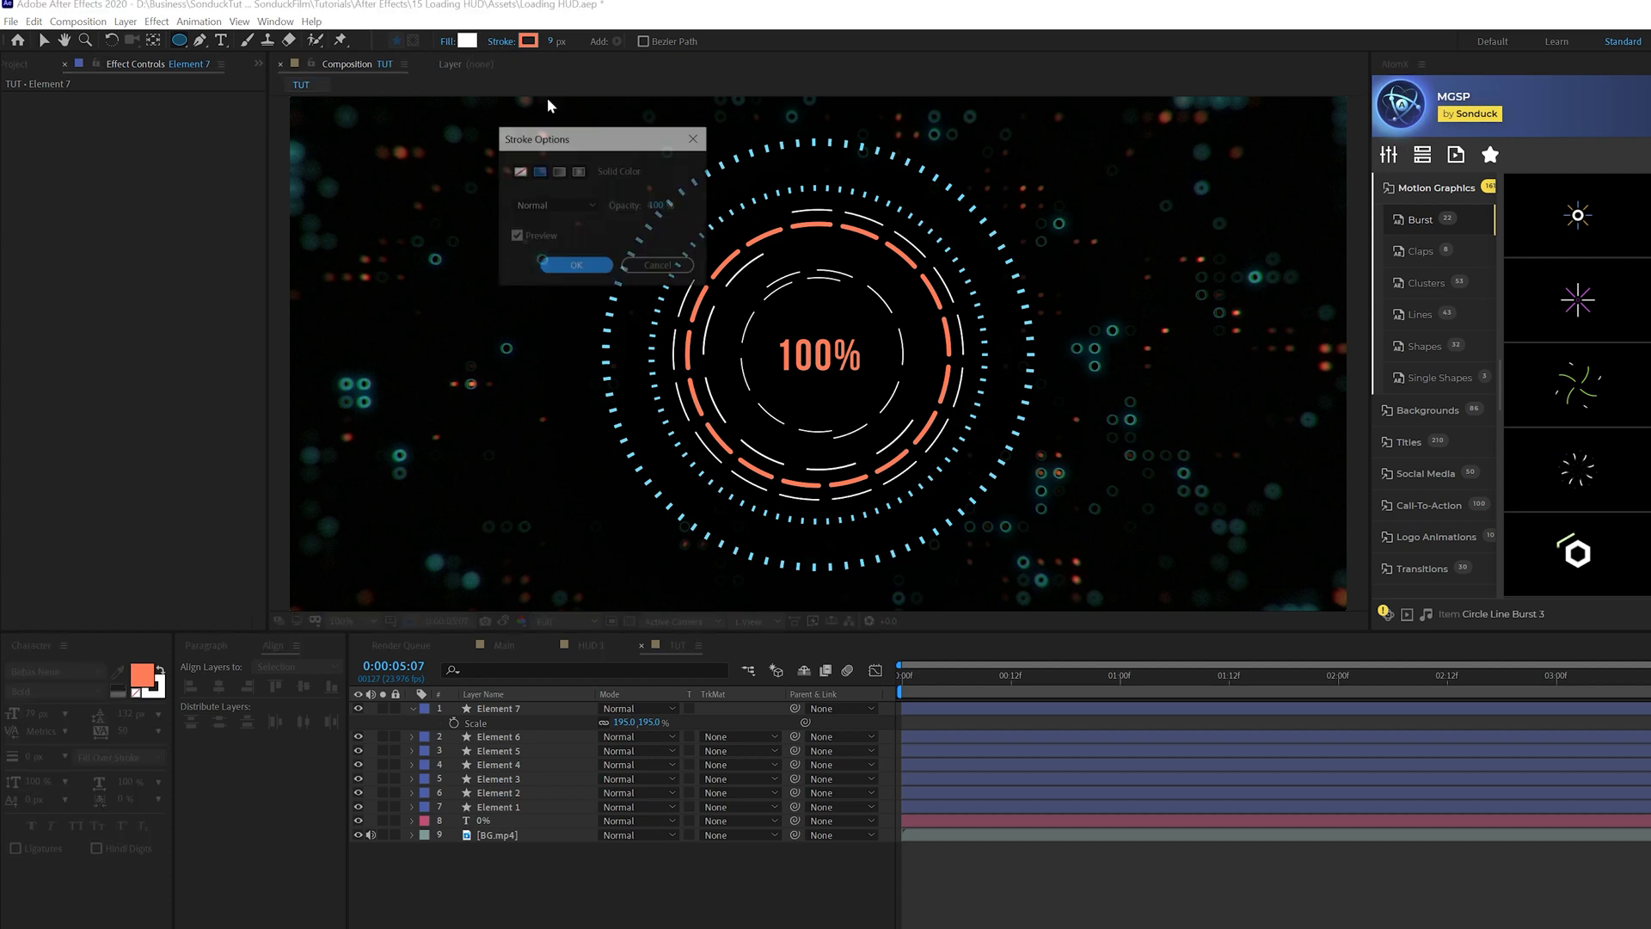
left_click(575, 266)
left_click_drag(807, 158, 817, 169)
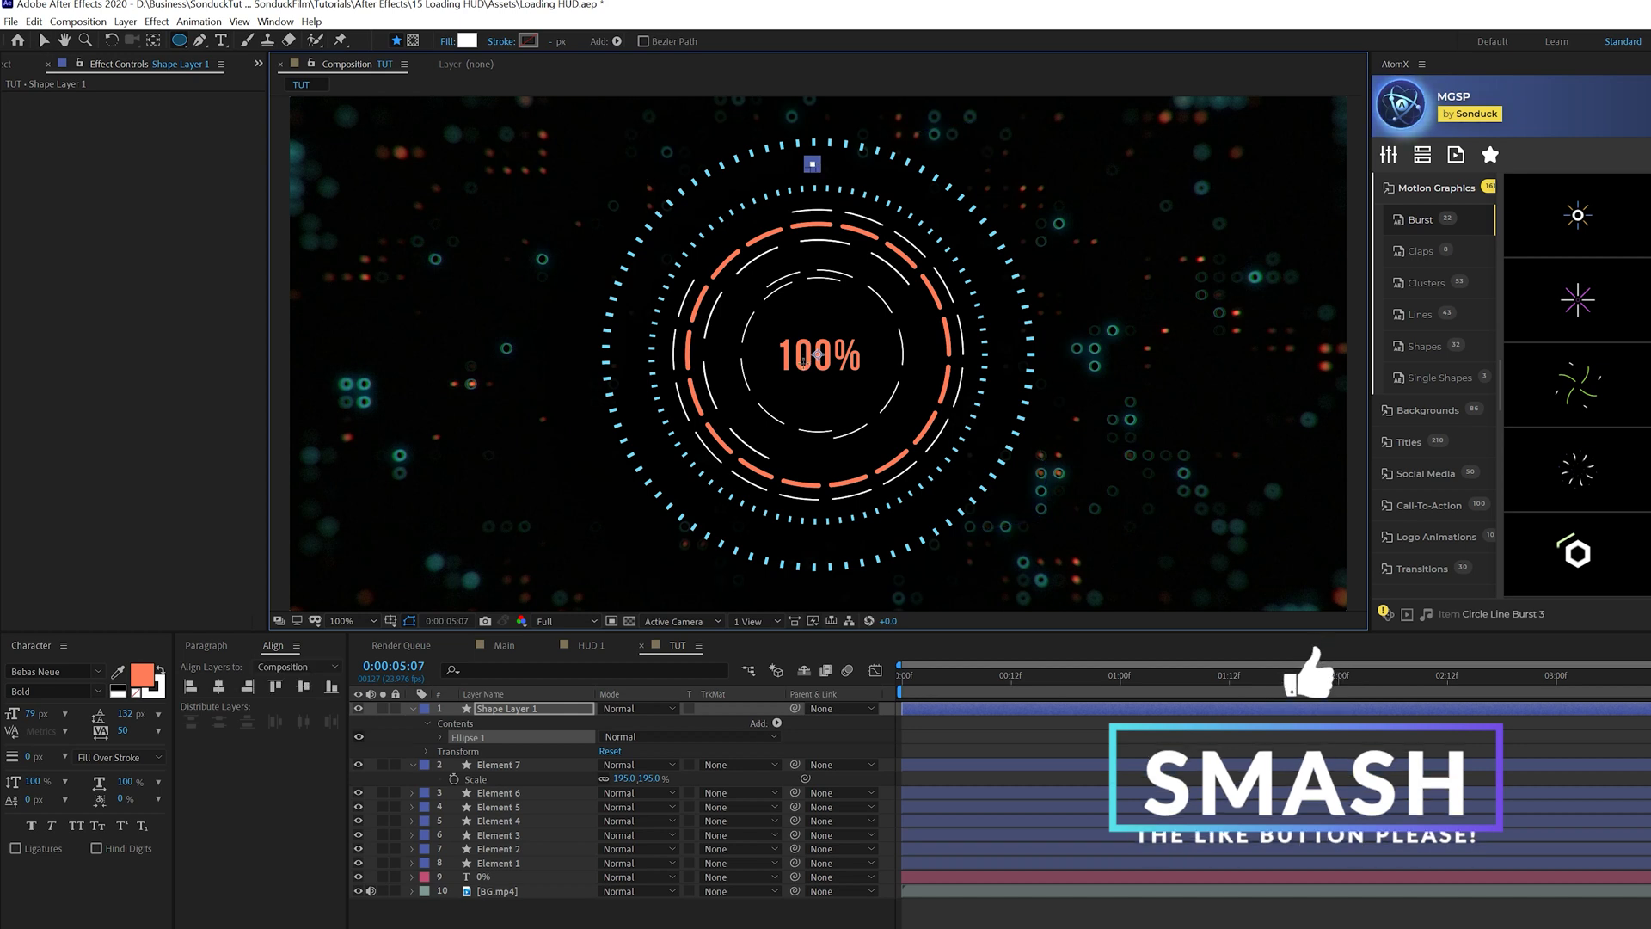
left_click(42, 41)
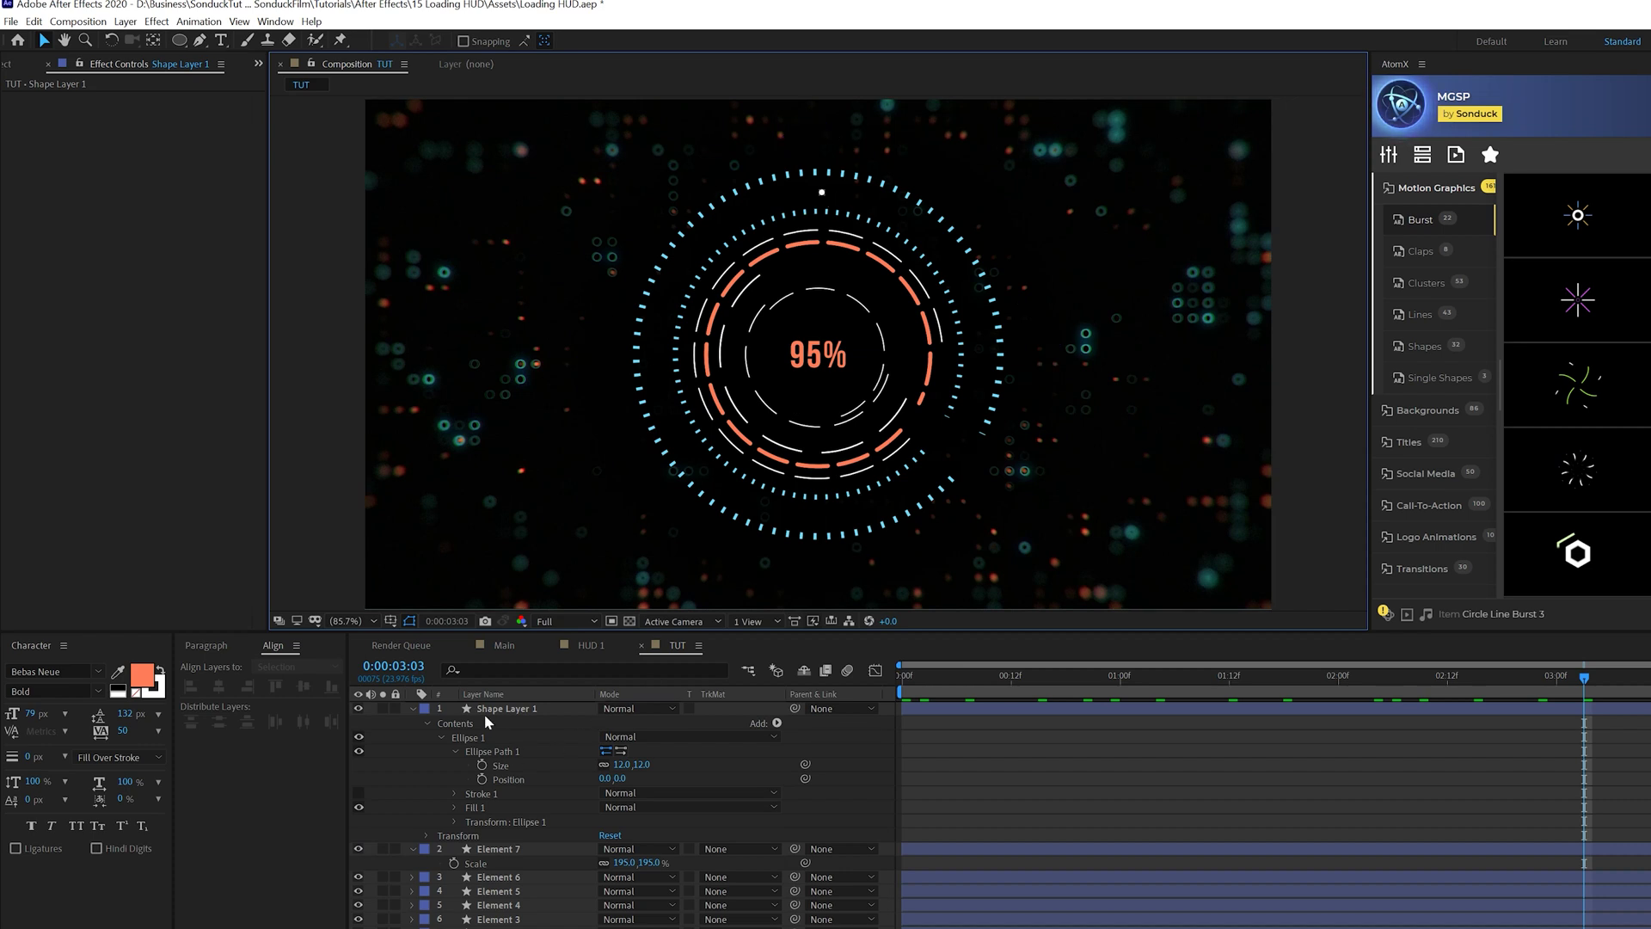
- Add a wiggle(.5,300) expression to Shape Layer 1's Rotation
left_click(496, 710)
key("r")
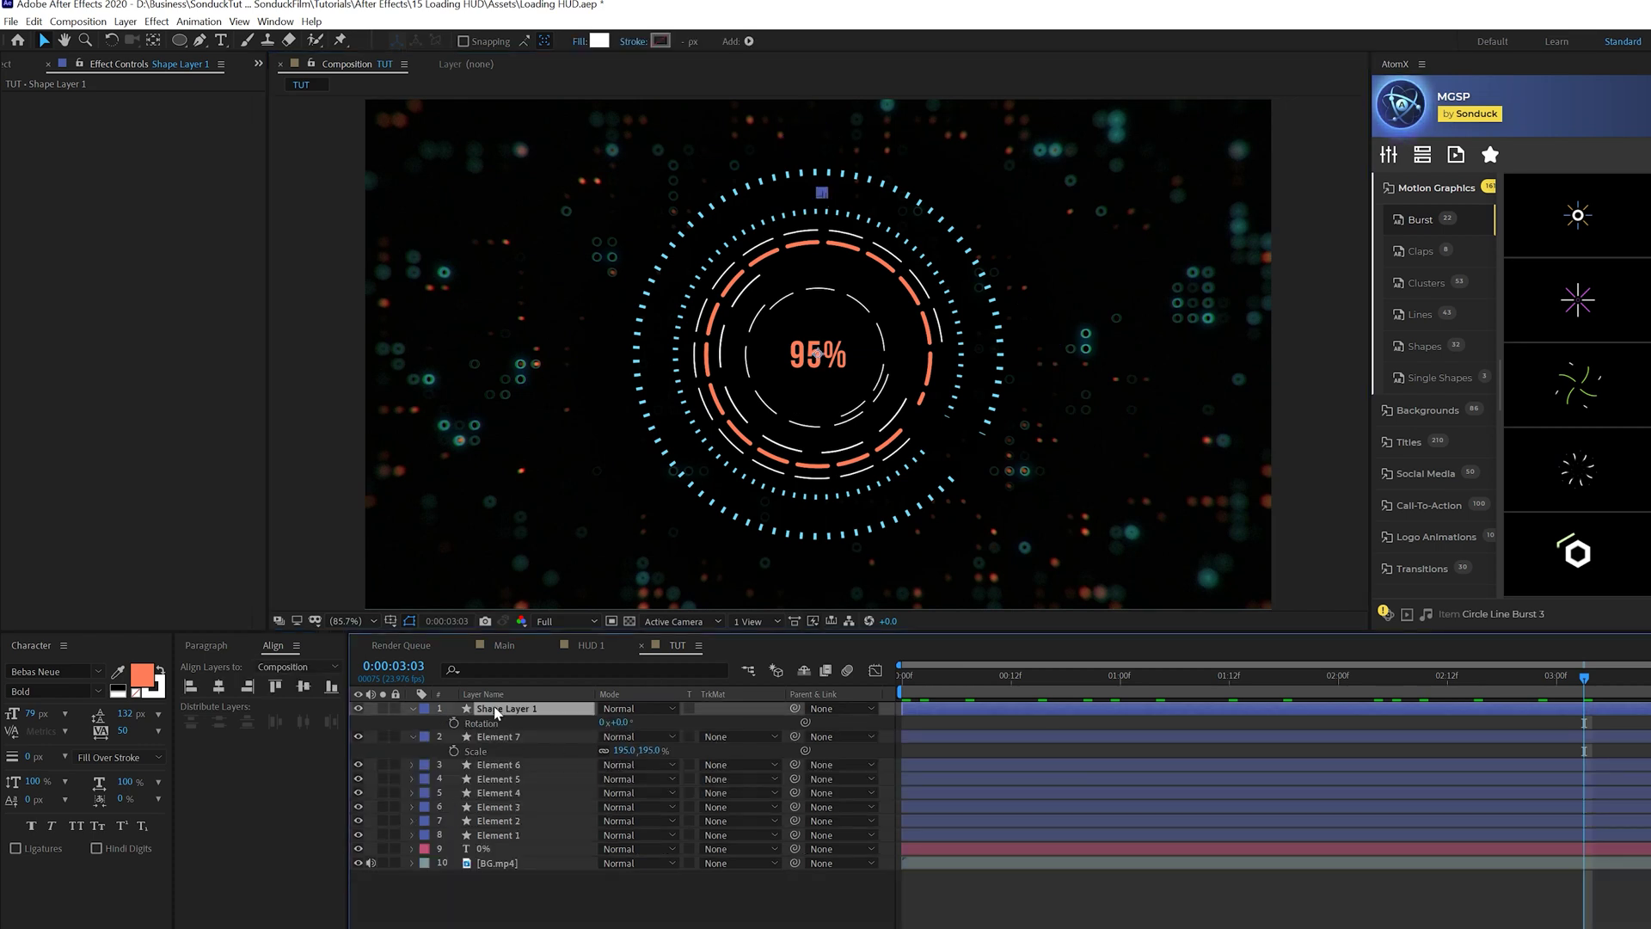
left_click(454, 723, "alt")
type("wi")
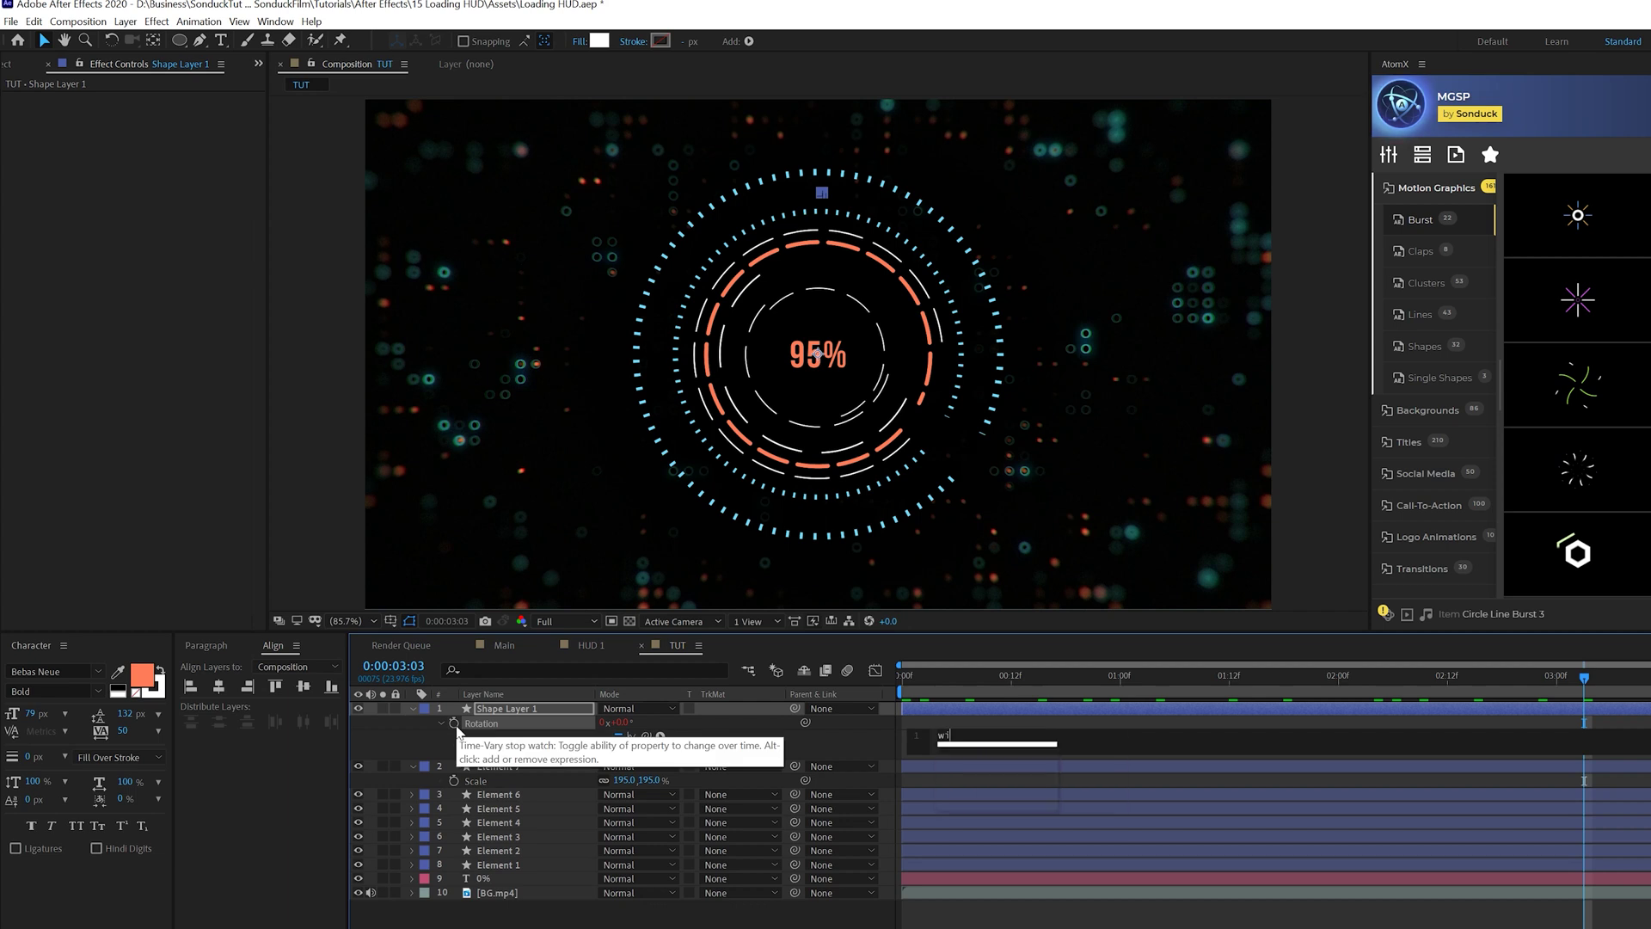
type("ggle")
key("Return")
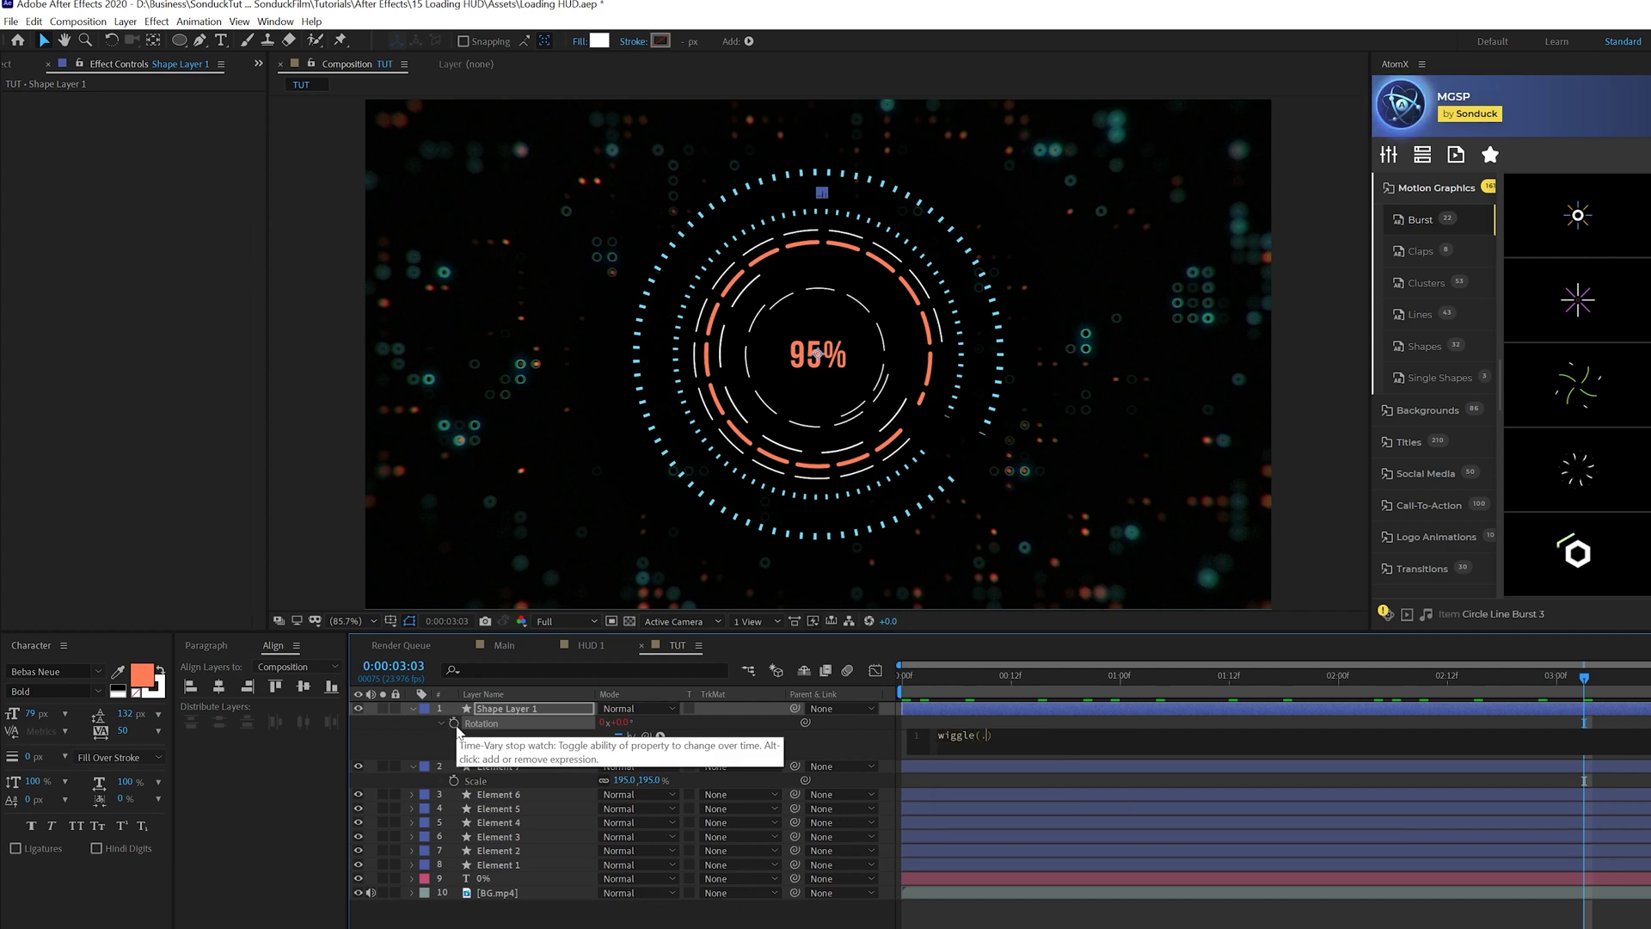
type(".5,300")
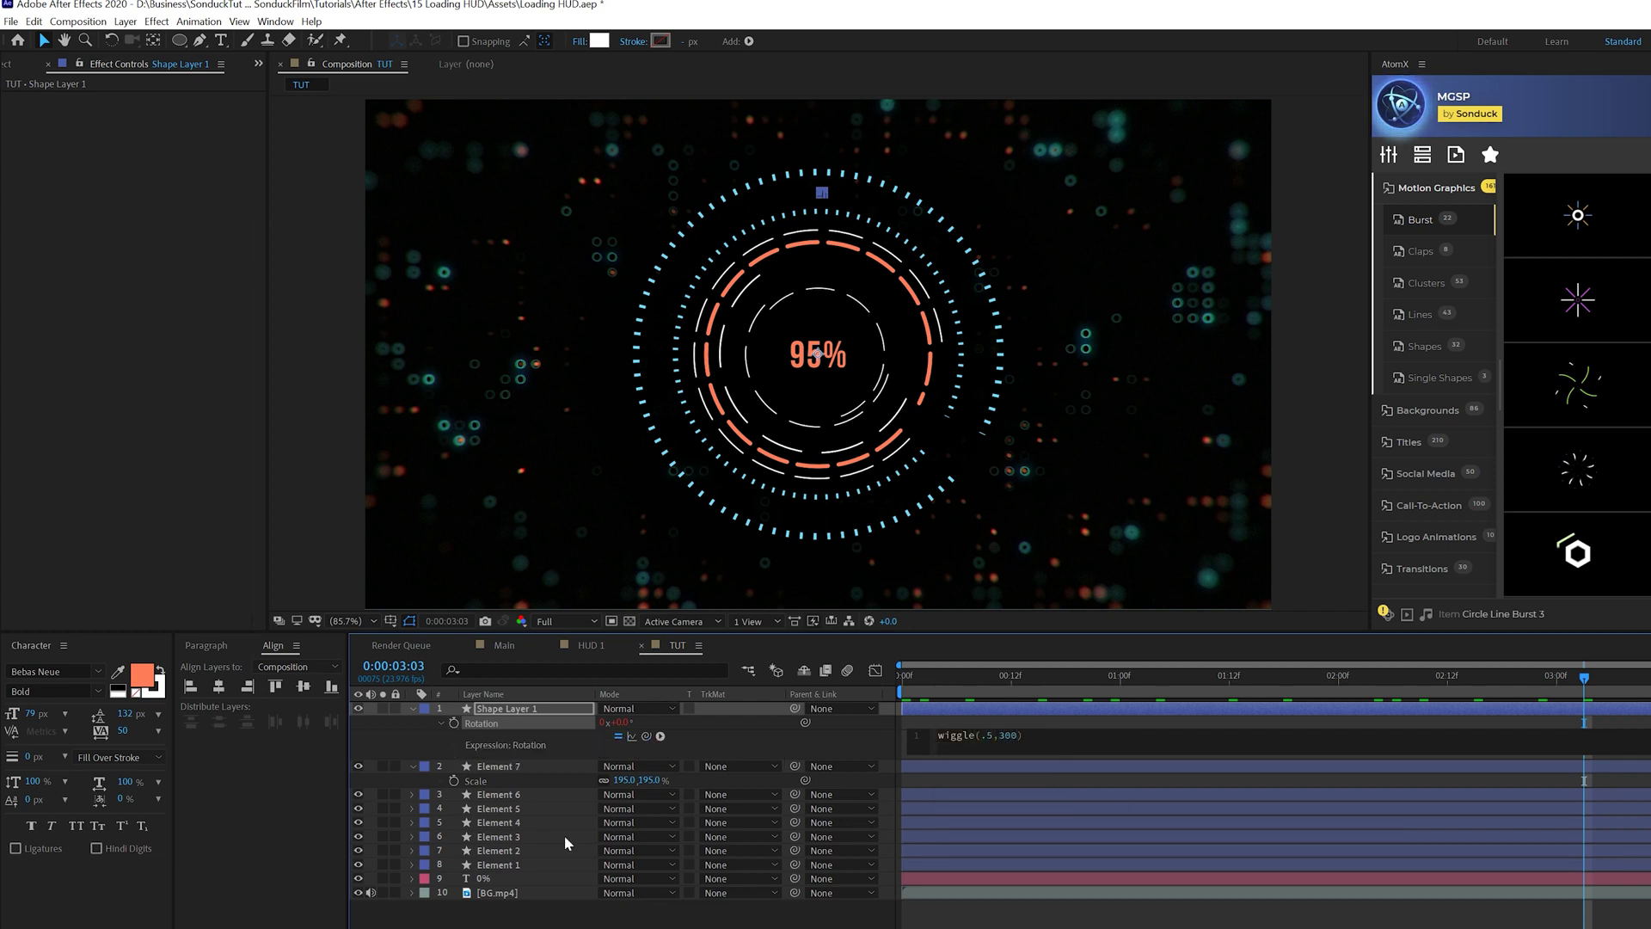
key("KP_Enter")
- Duplicate the dot twice, rotate a copy to another spot, and preview the orbiting dots
key("ctrl+d")
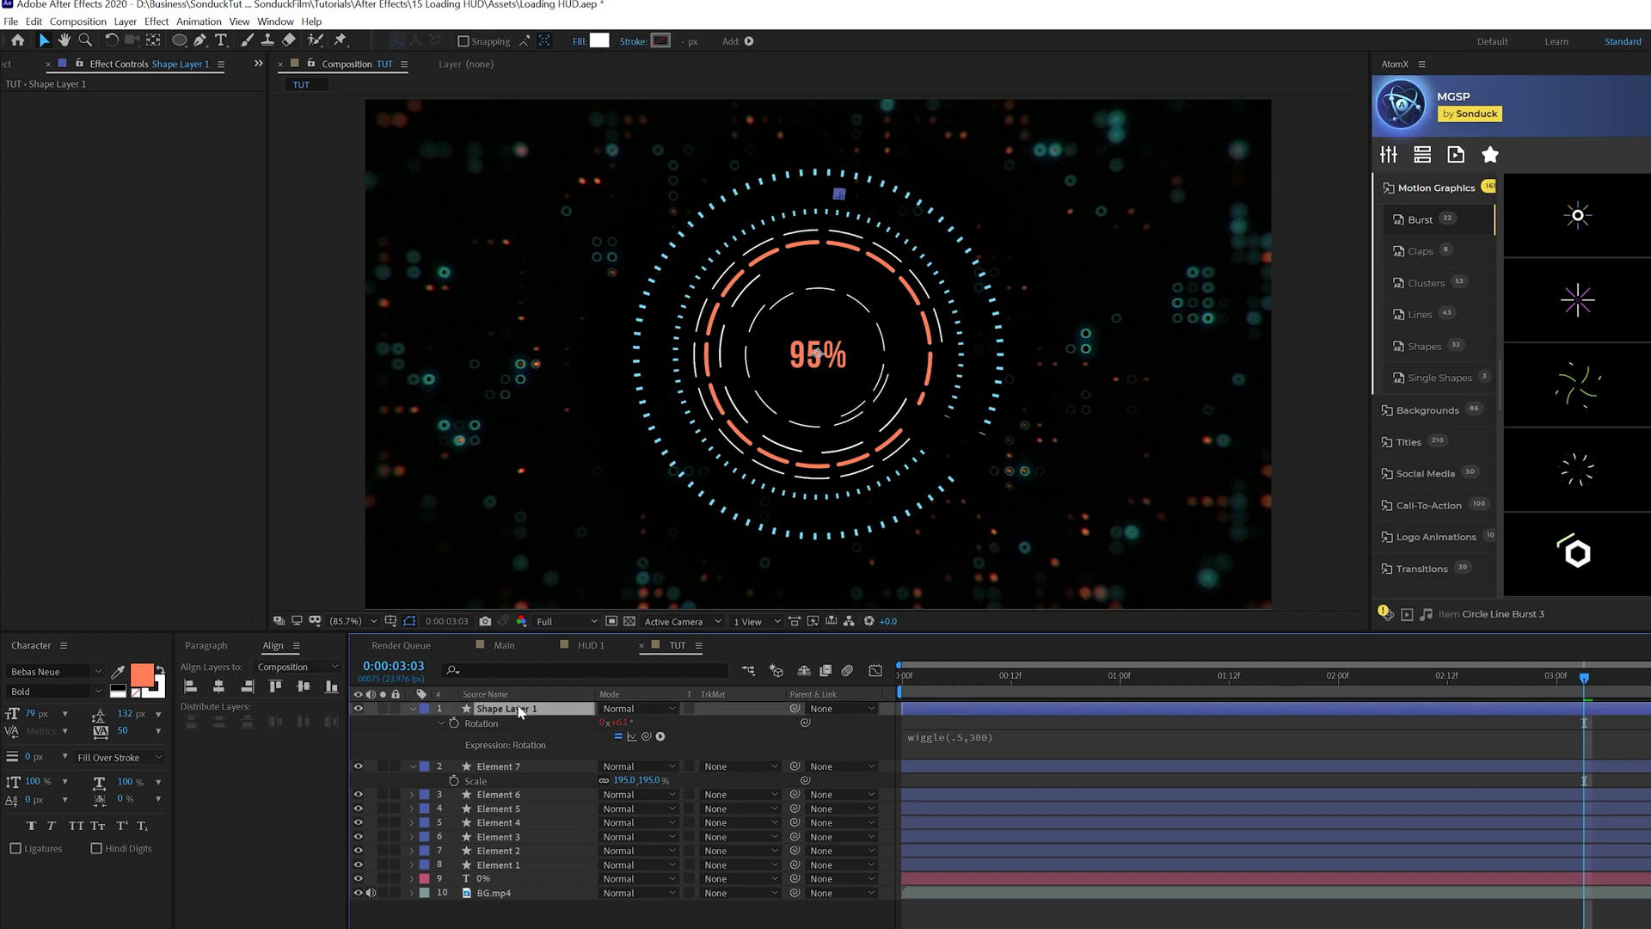
key("r")
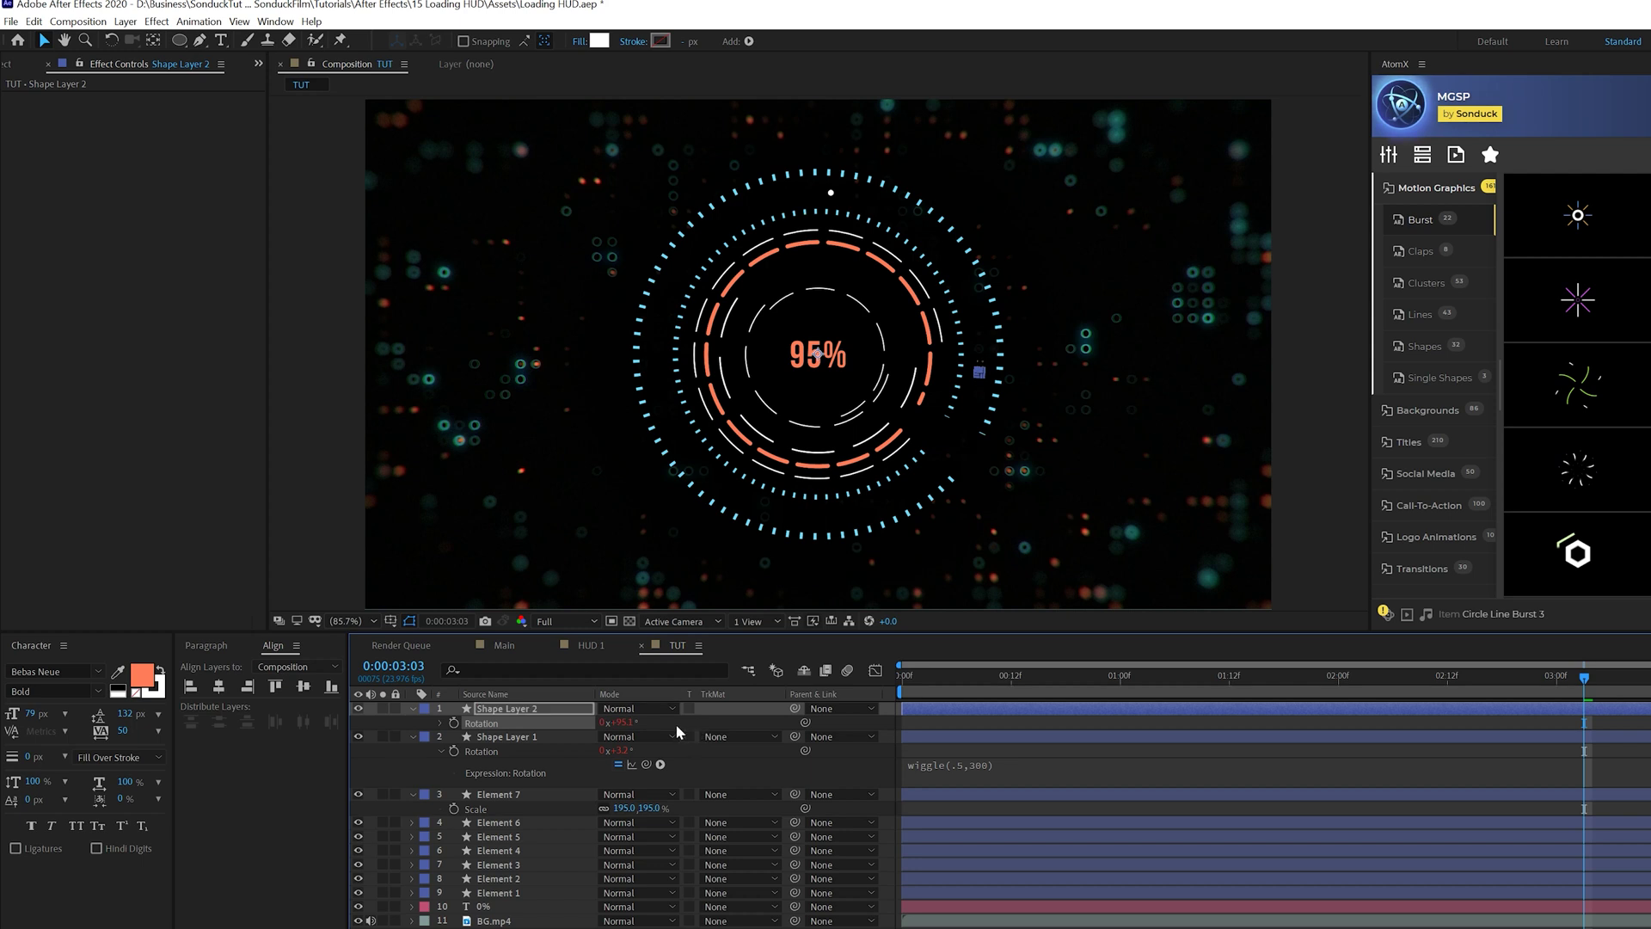
key("ctrl+d")
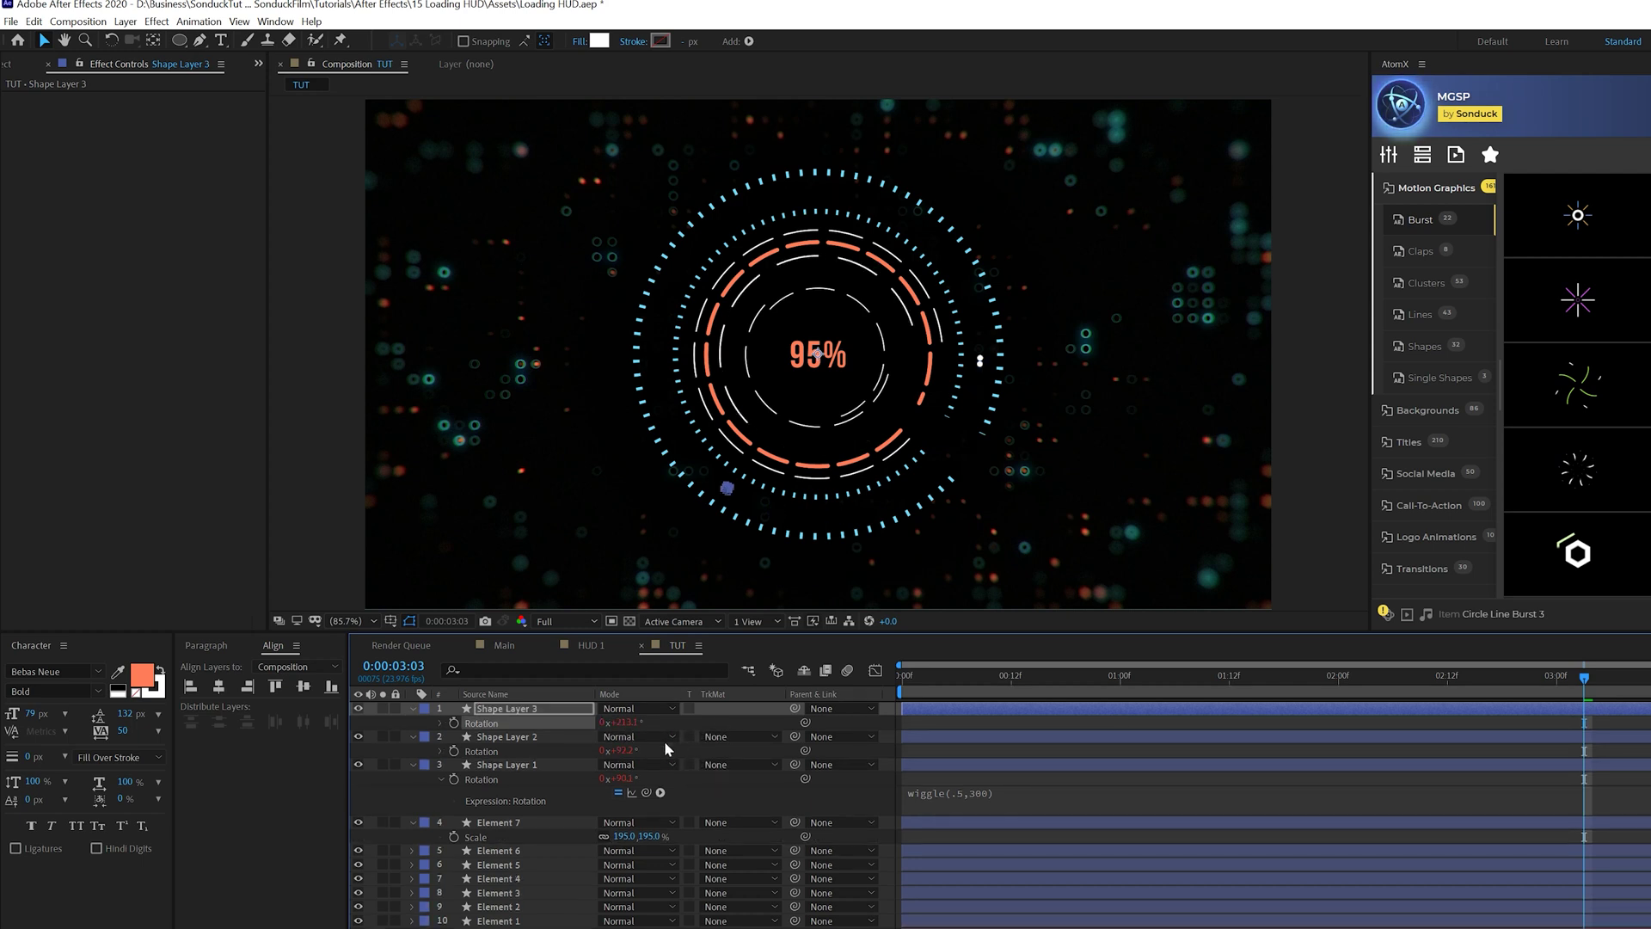
left_click_drag(619, 750, 852, 738)
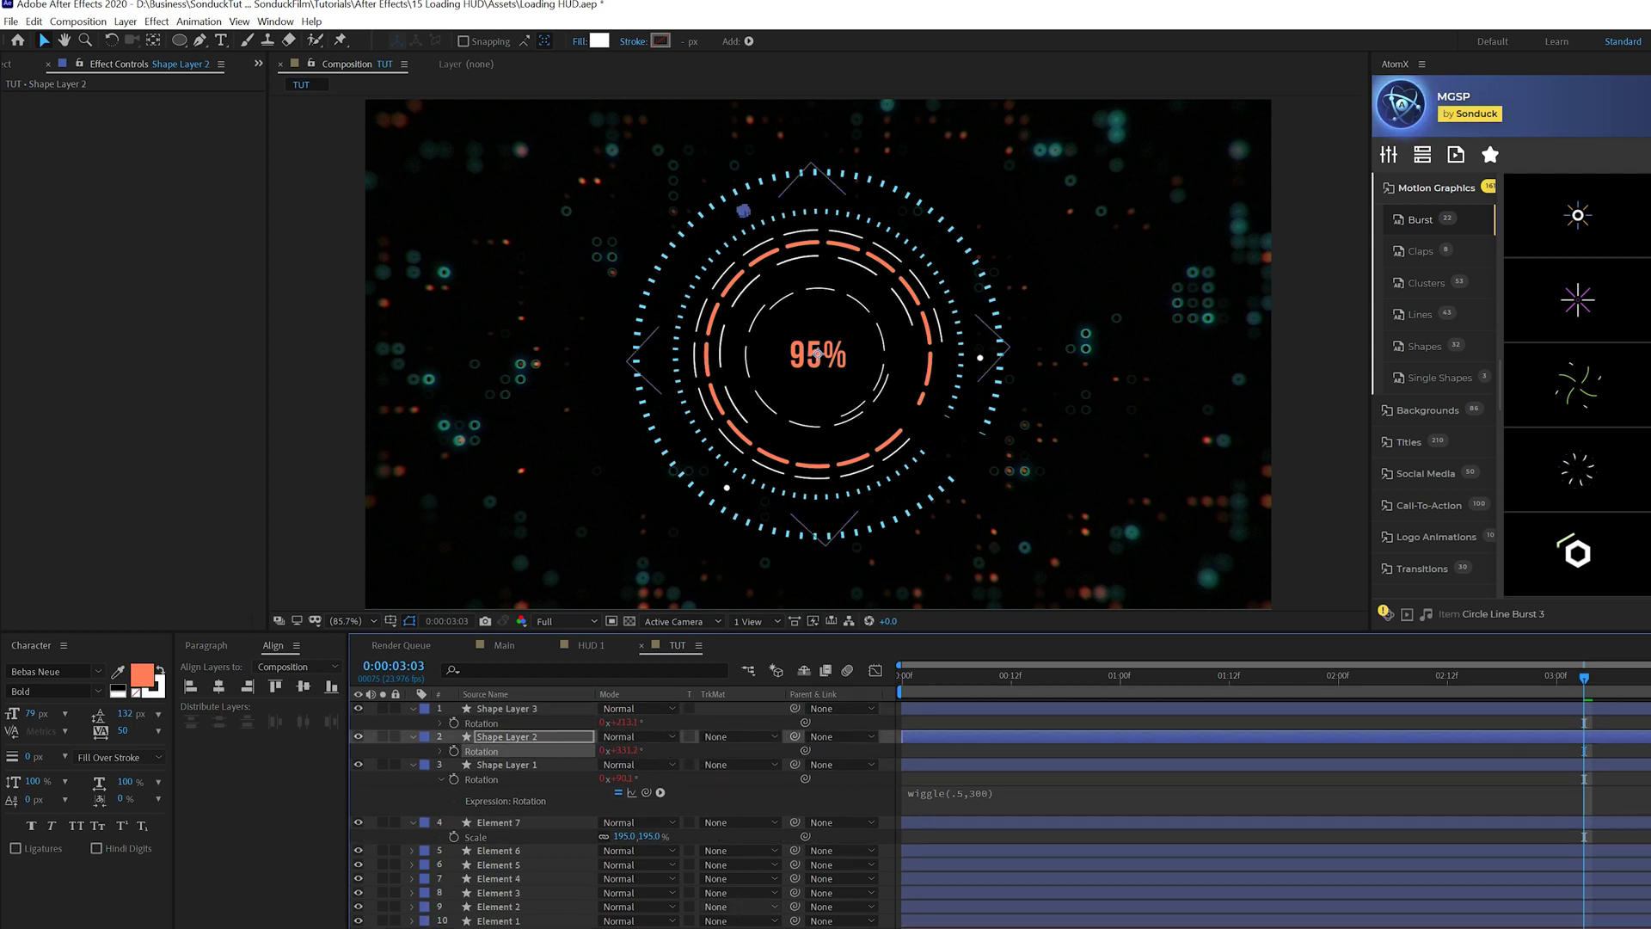
left_click(915, 674)
key("space")
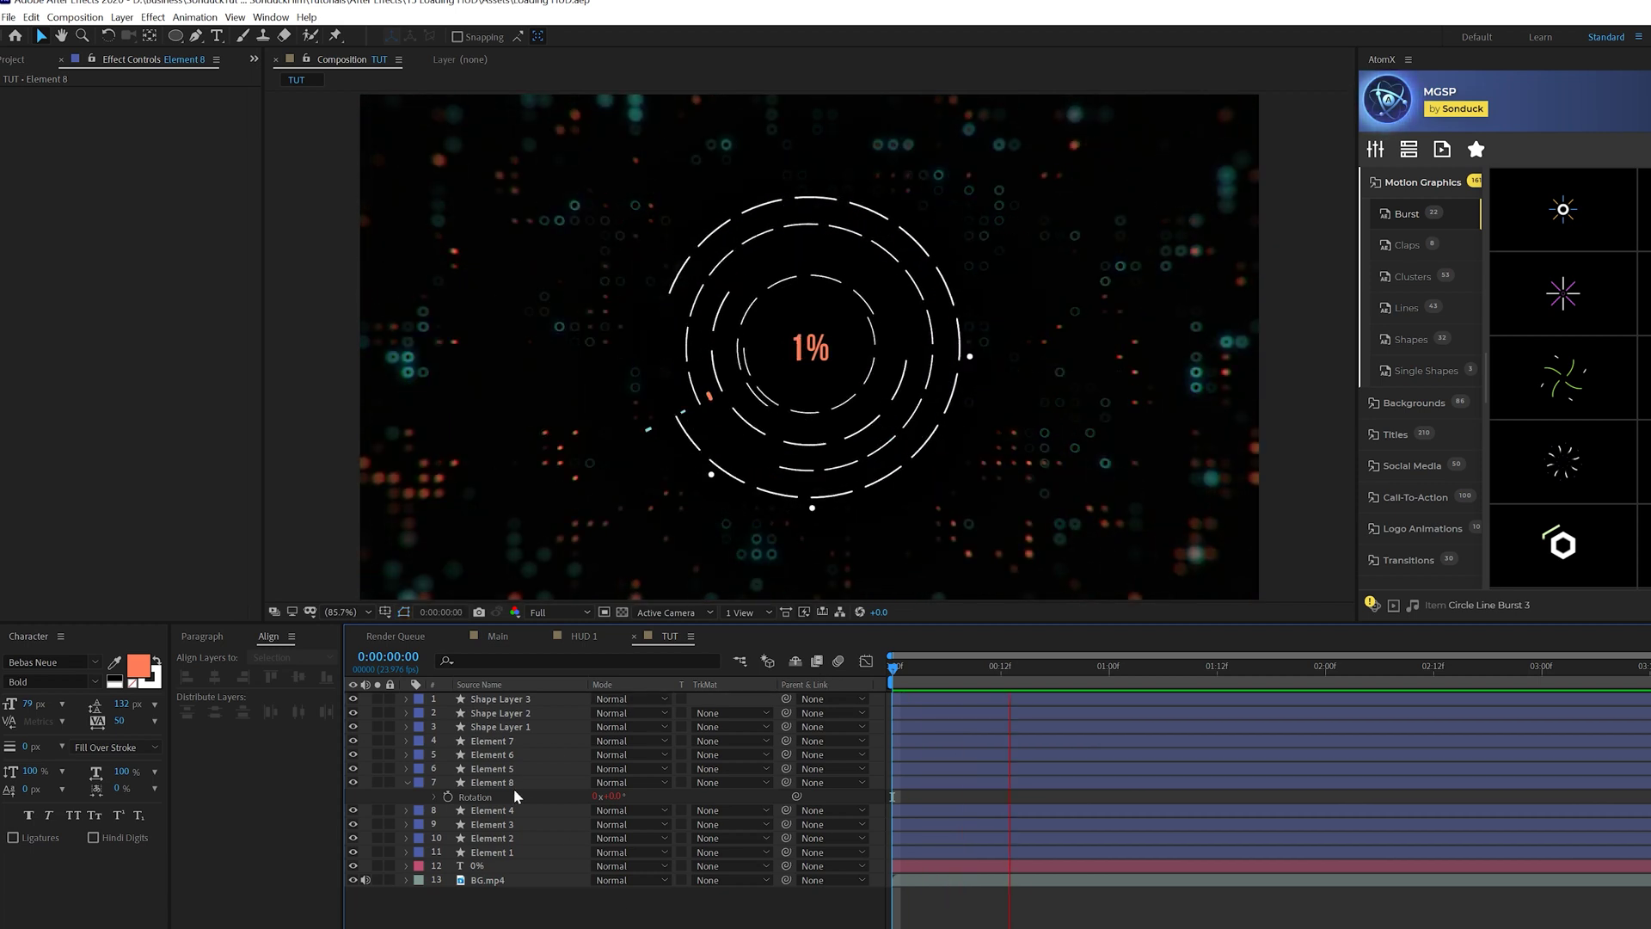
- Collapse Element 8's properties and add Adjustment Layer 4 at the top of the layer stack
key("r")
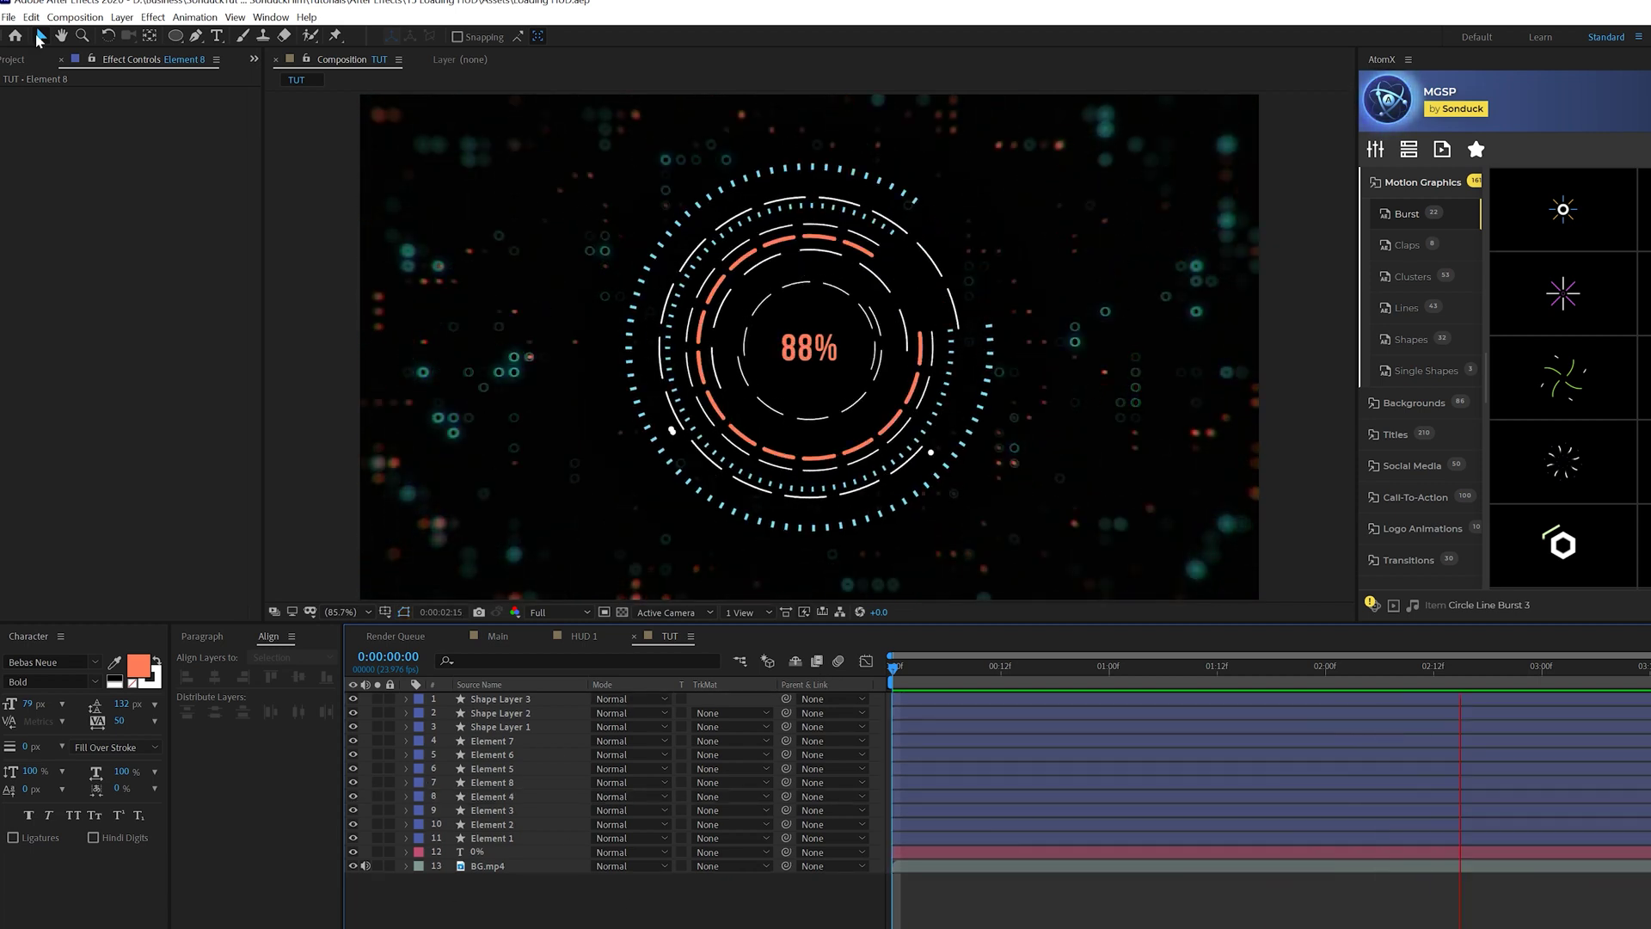
left_click(122, 17)
mouse_move(258, 35)
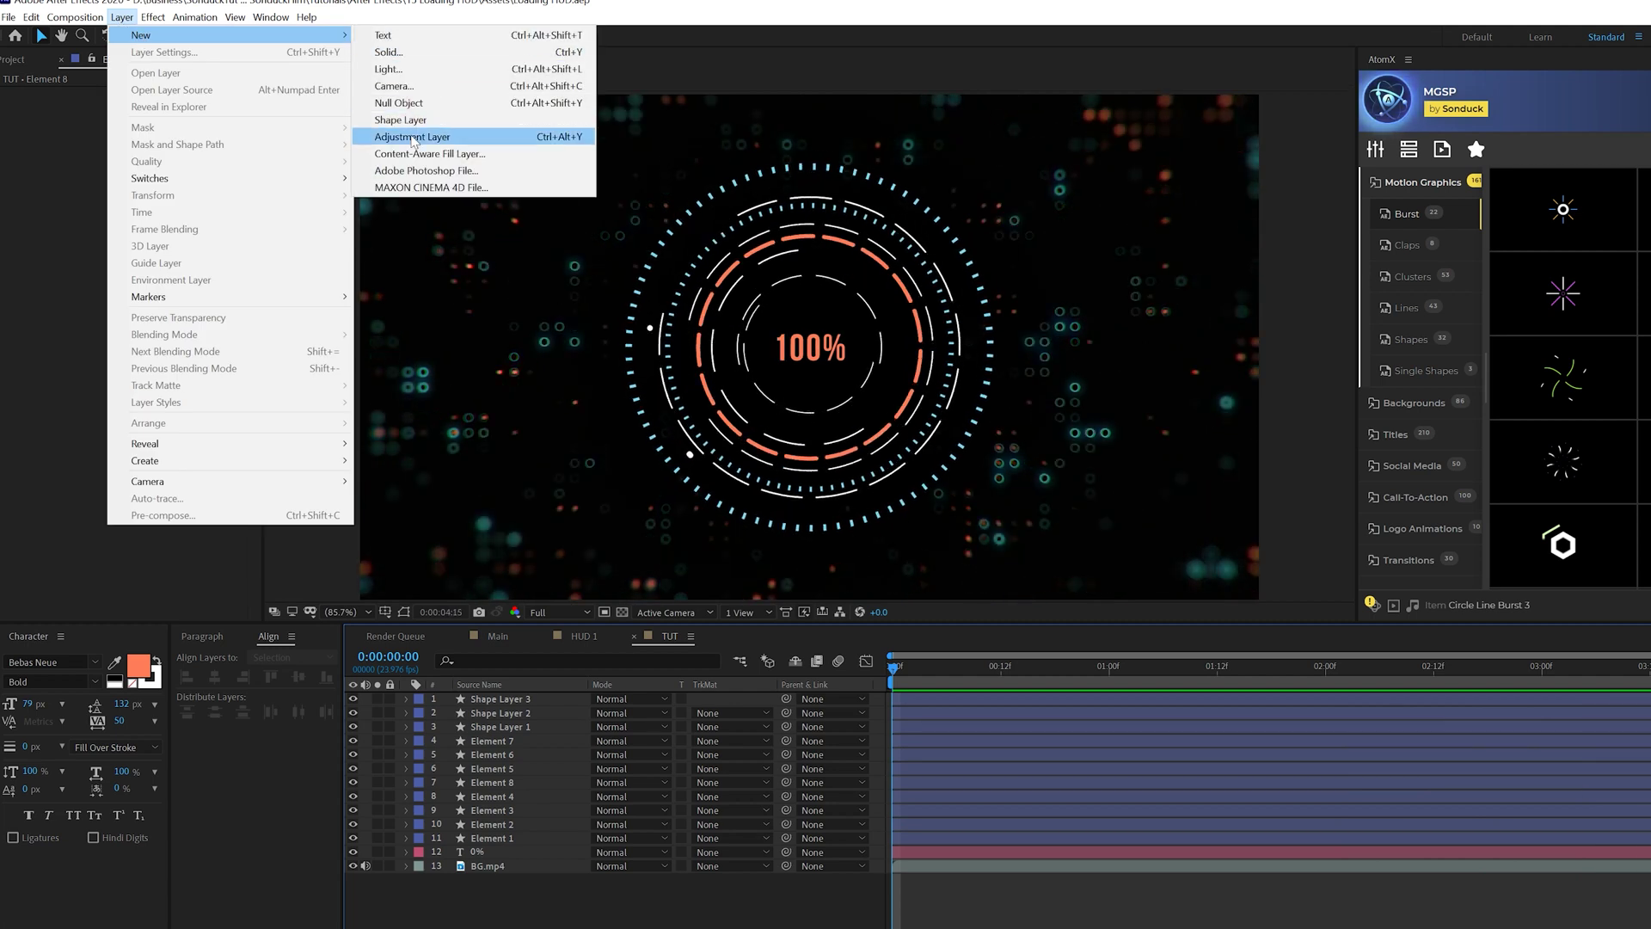
left_click(413, 136)
- Apply a Stylize > Glow effect to Adjustment Layer 4
left_click(167, 21)
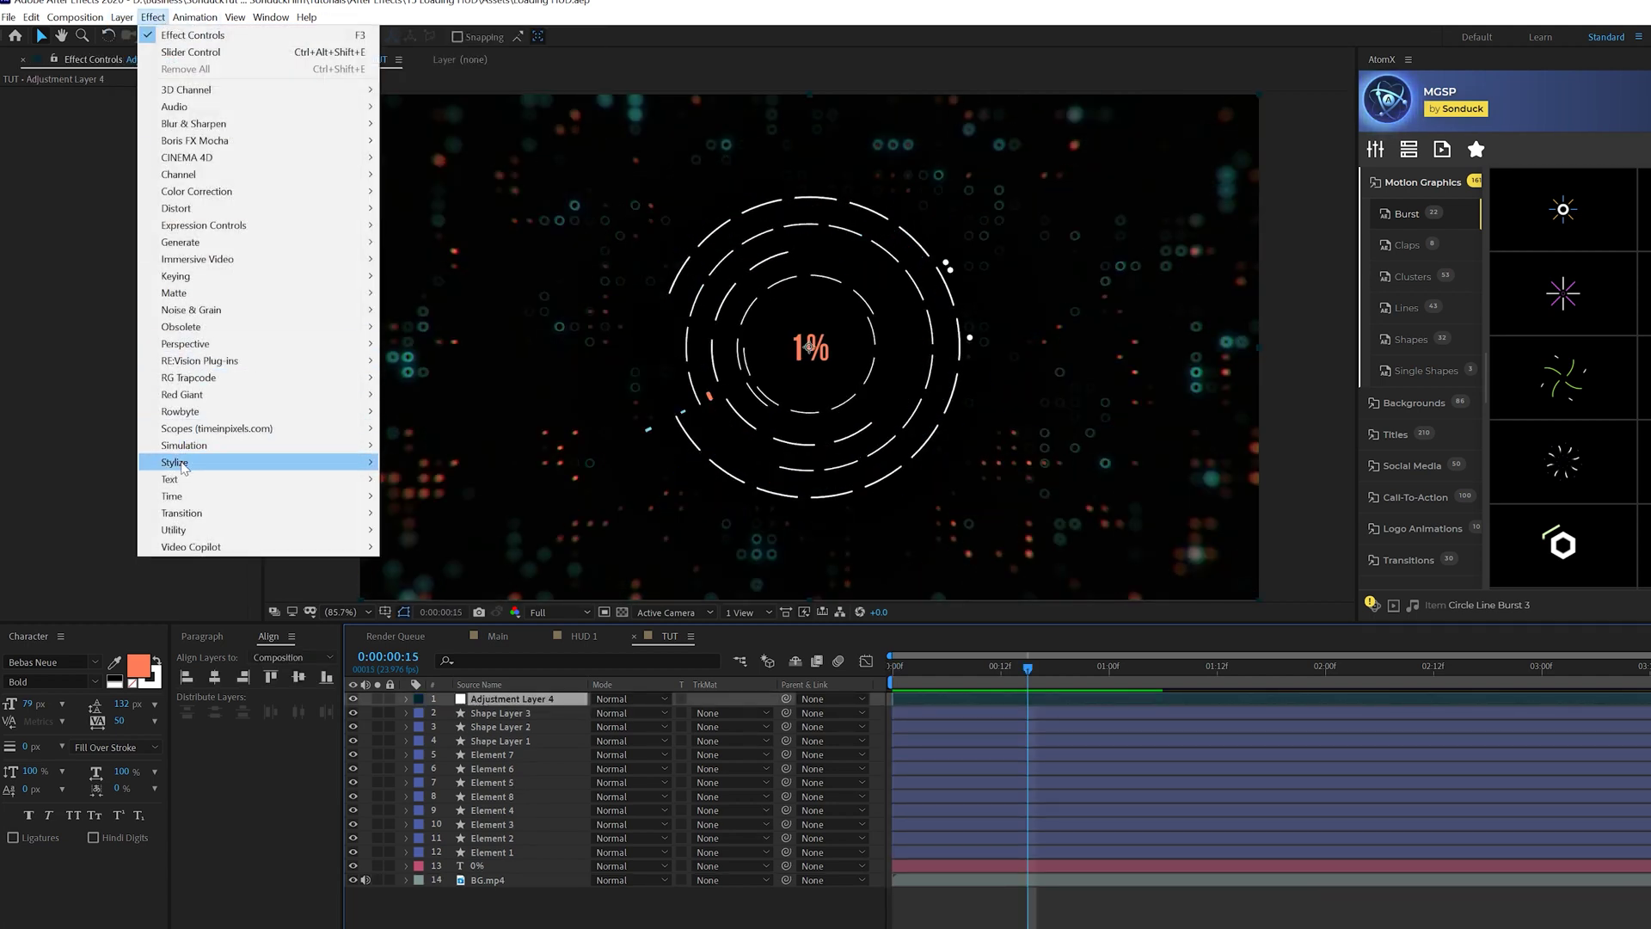
mouse_move(184, 464)
left_click(413, 733)
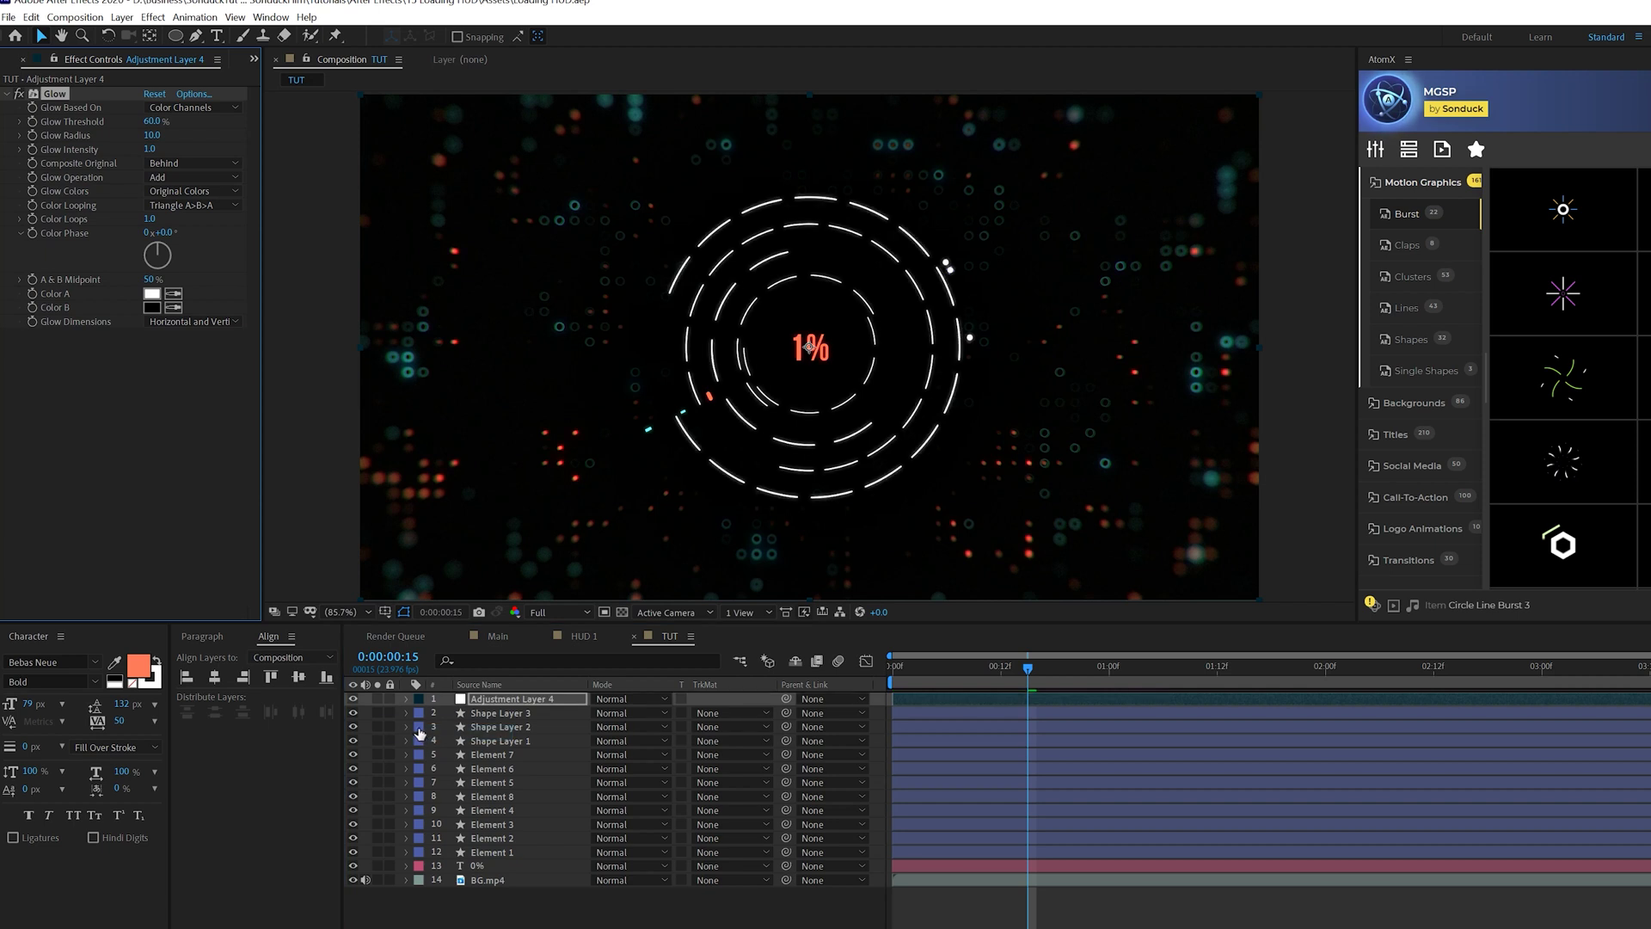
- Duplicate the Glow, set Glow 2's Radius to 177, and preview the glowing loader
key("ctrl+d")
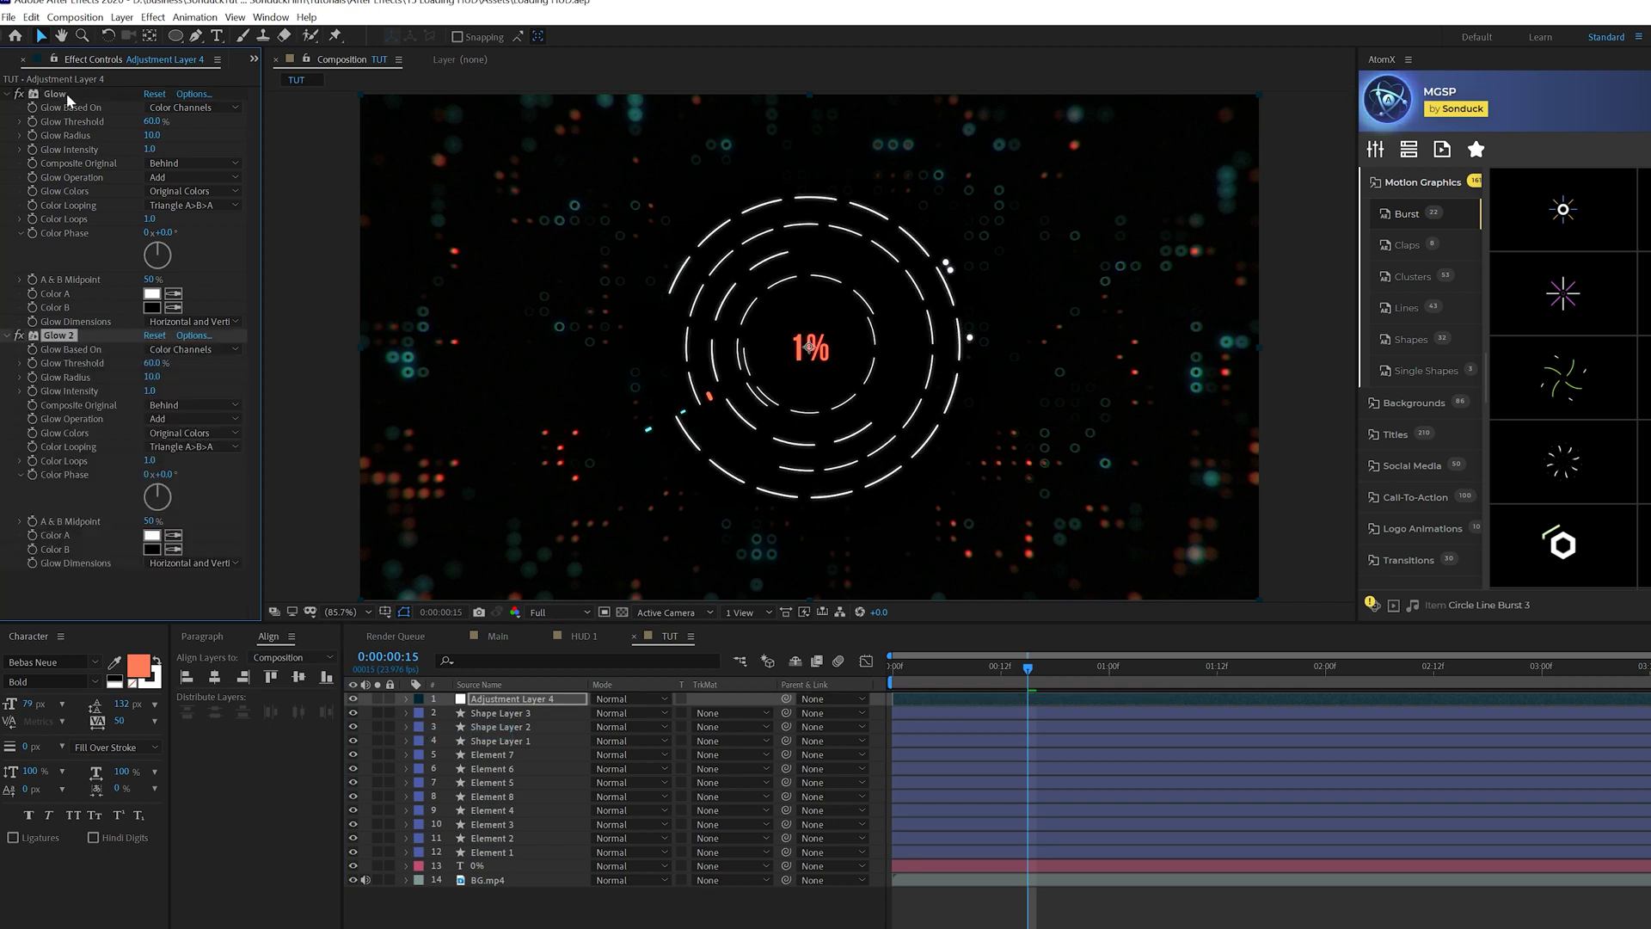
left_click_drag(218, 383, 281, 390)
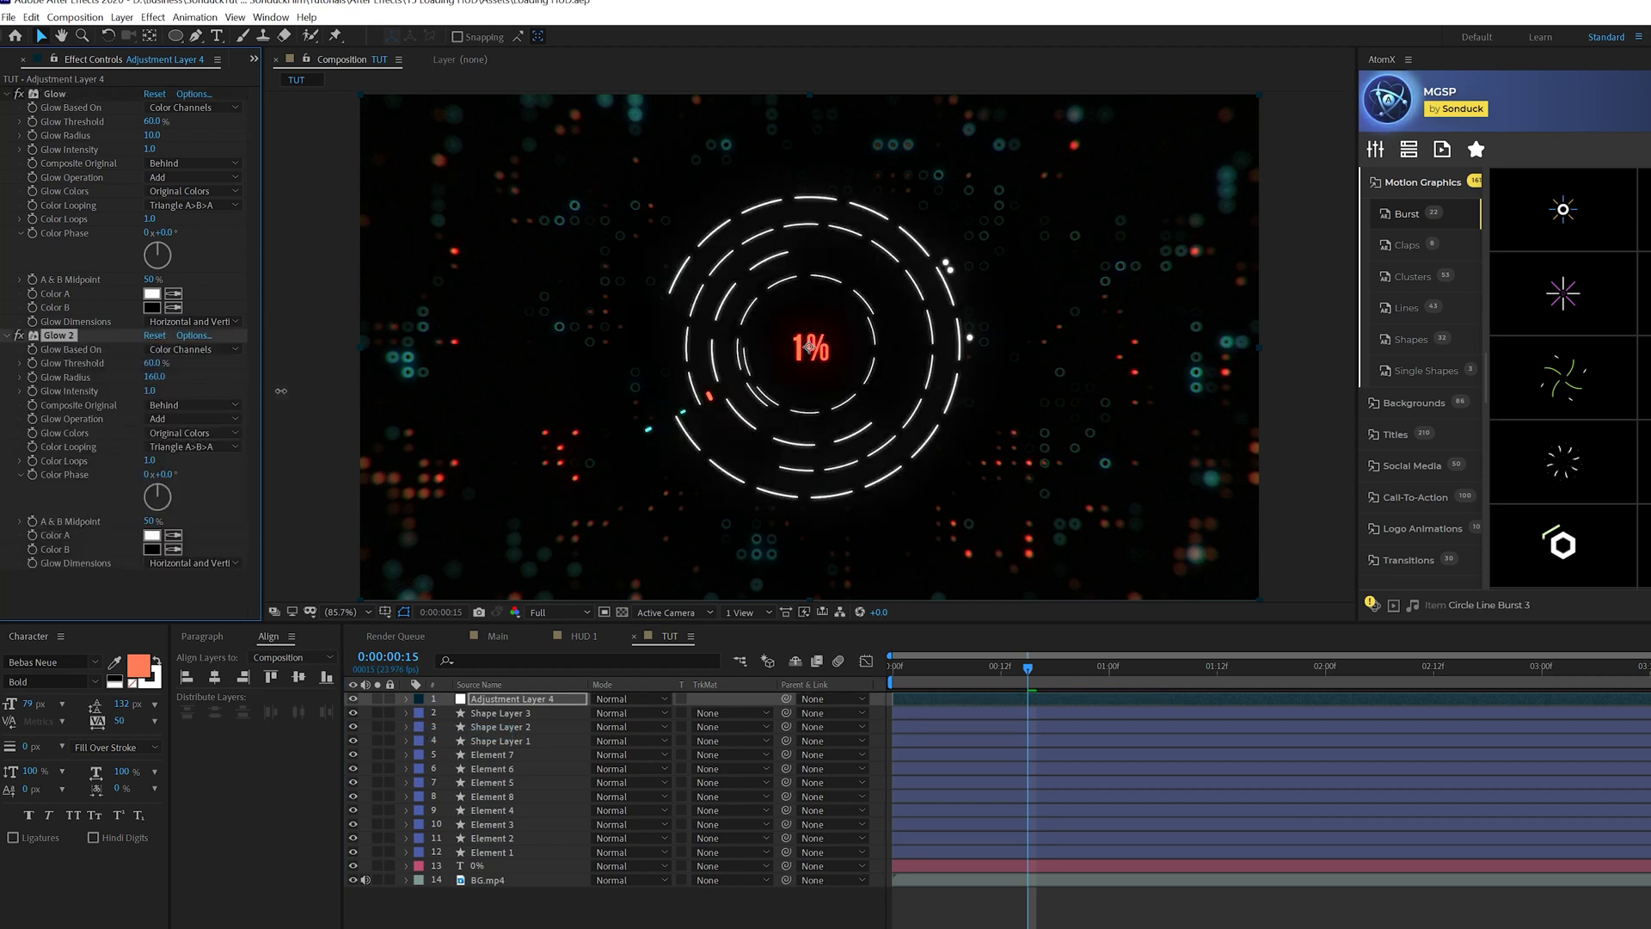
key("space")
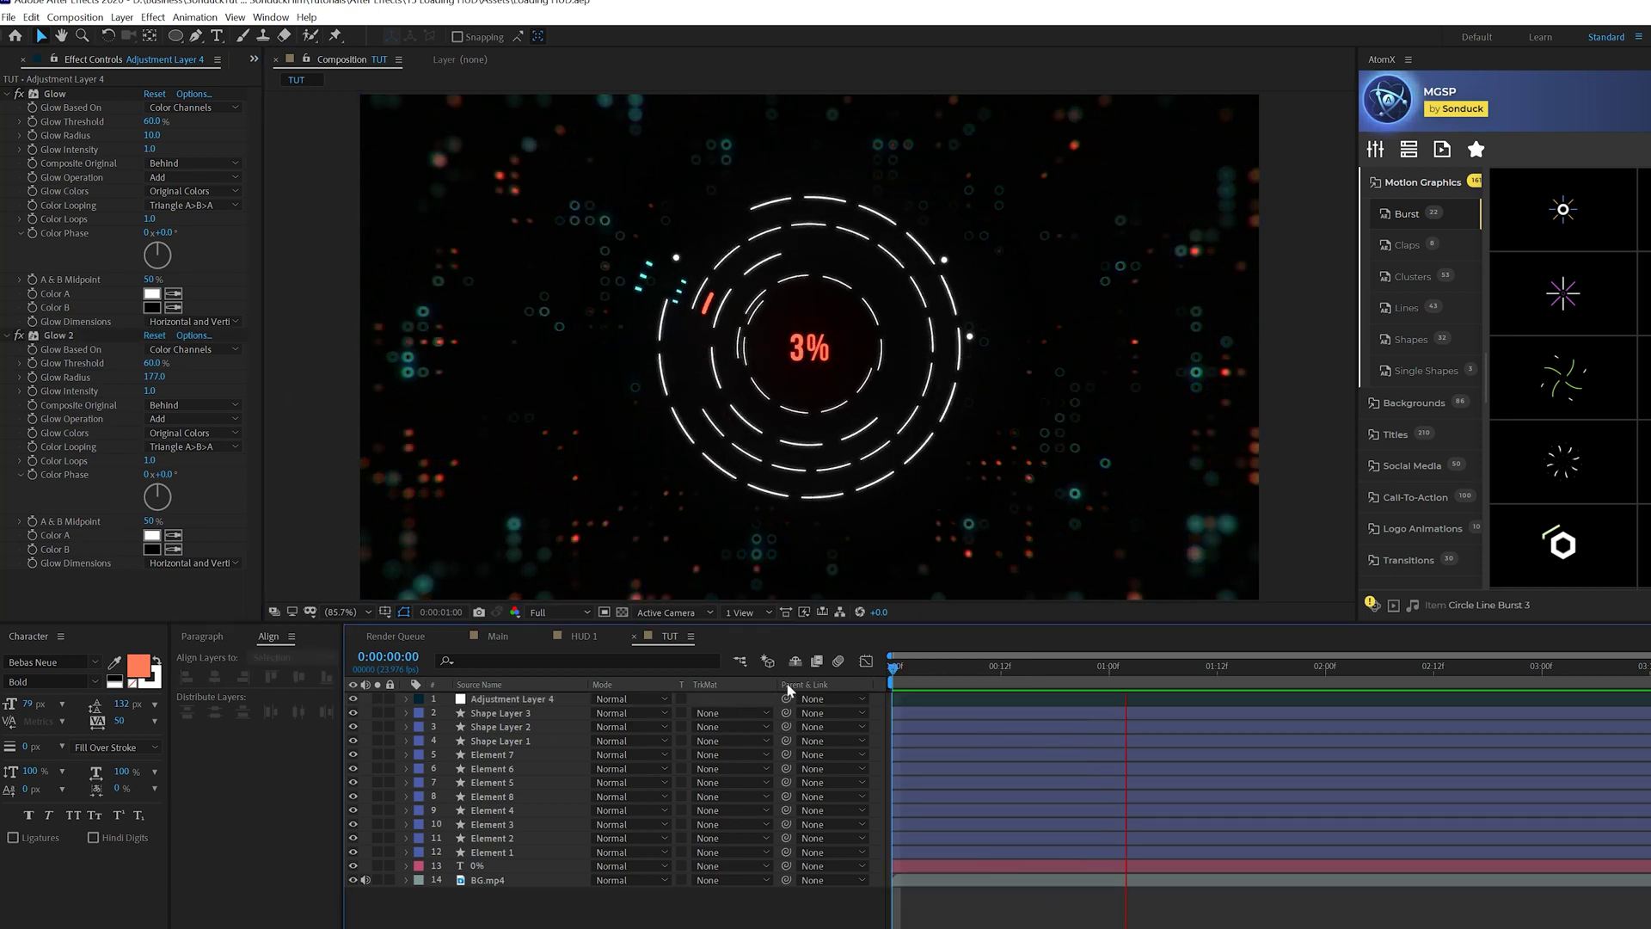